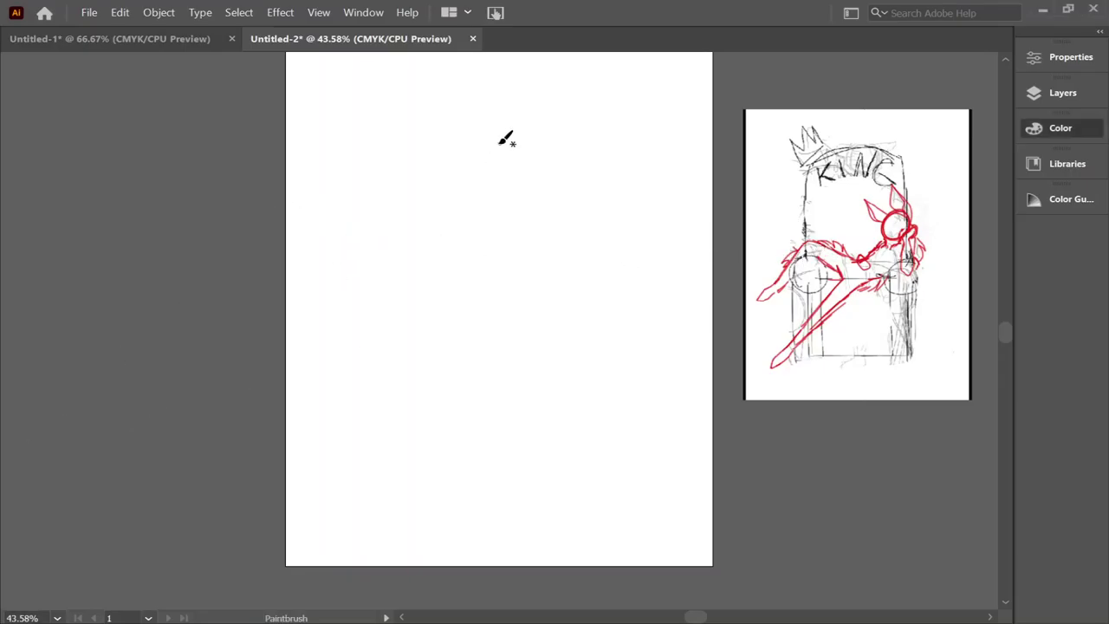
Move the colour panel to a new position among the docked panels
drag(1060, 127, 1048, 217)
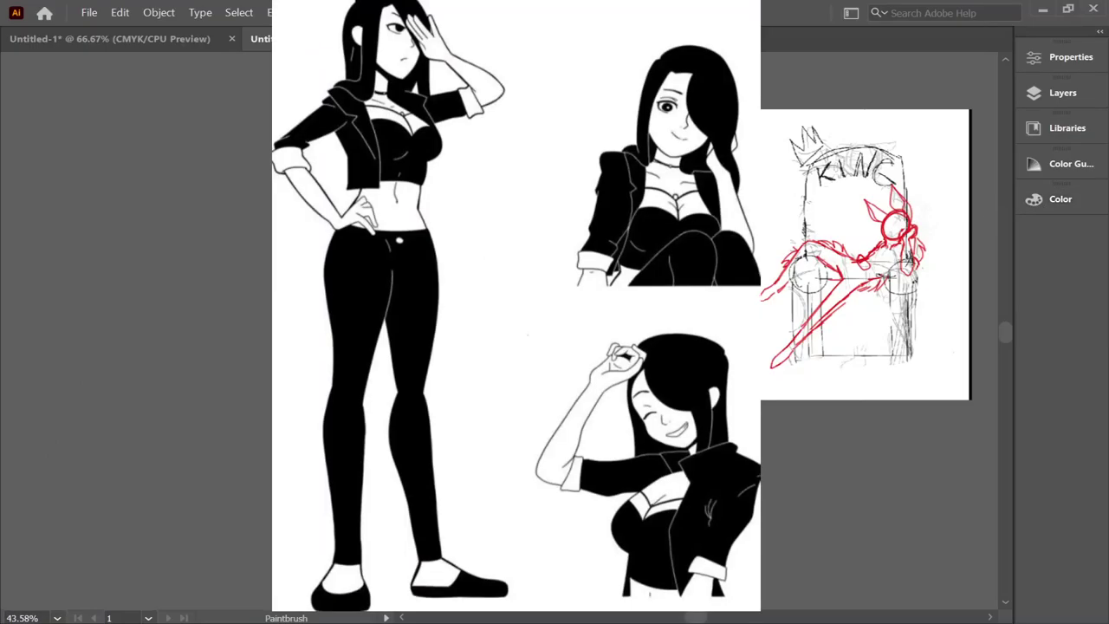
Draw the chair legs and bottom crossbar, undoing a stray stroke on the back
drag(388, 338, 400, 458)
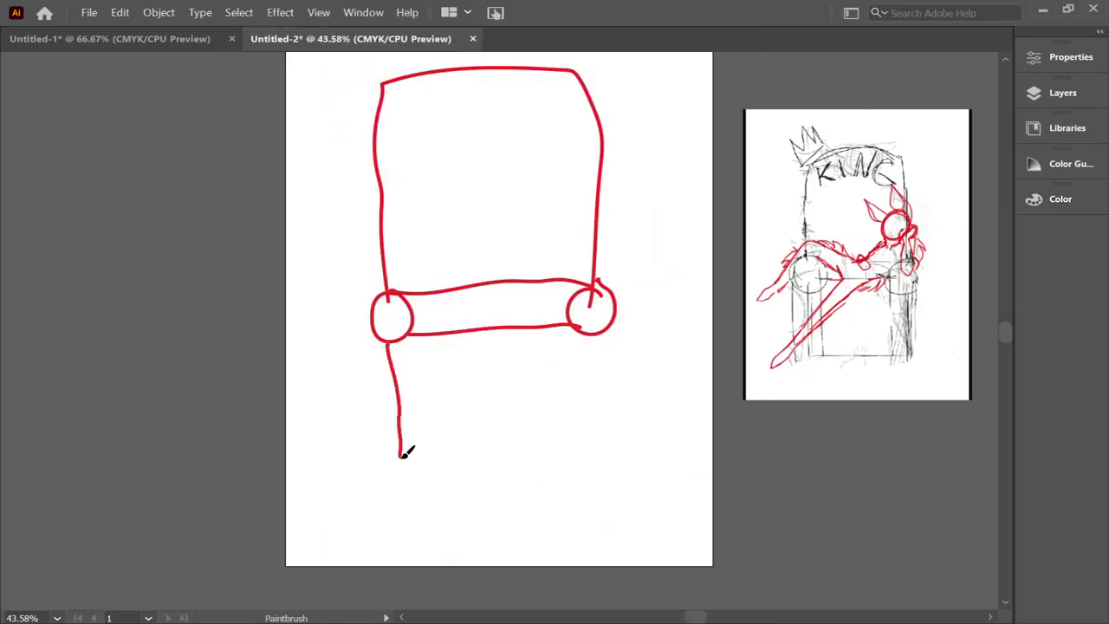
mouse_move(588, 329)
mouse_down()
mouse_move(594, 440)
mouse_move(611, 445)
mouse_up()
mouse_move(374, 338)
mouse_down()
mouse_move(381, 461)
mouse_move(610, 442)
mouse_up()
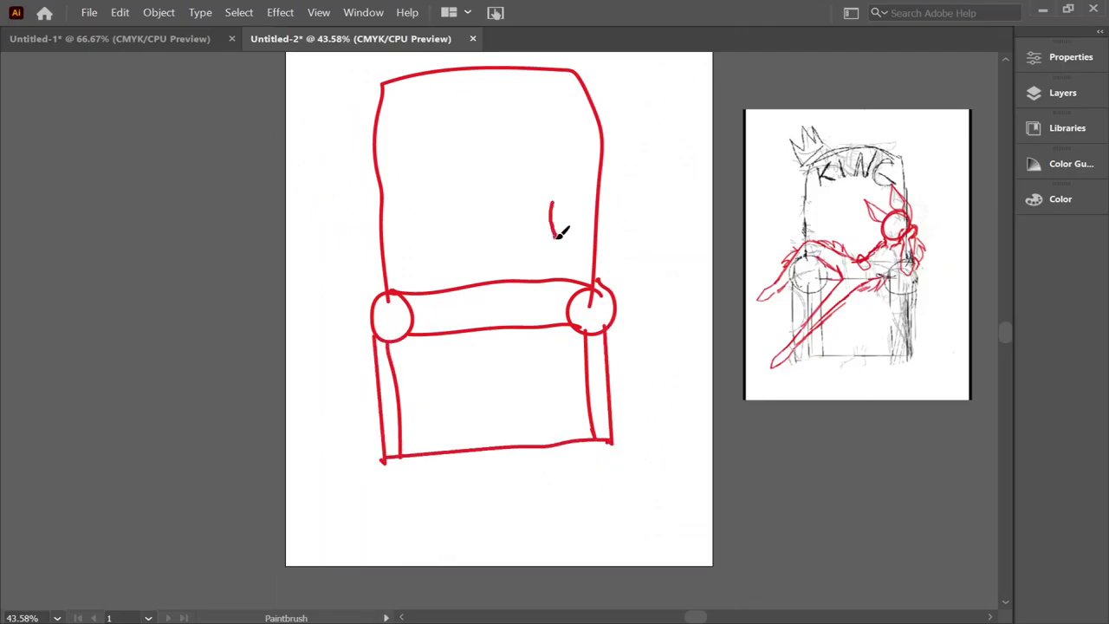
drag(550, 201, 562, 233)
key(ctrl+z)
Try a head circle on the chair back, then undo it
key(ctrl+1)
drag(1004, 325, 1011, 338)
drag(624, 208, 740, 251)
drag(626, 234, 743, 242)
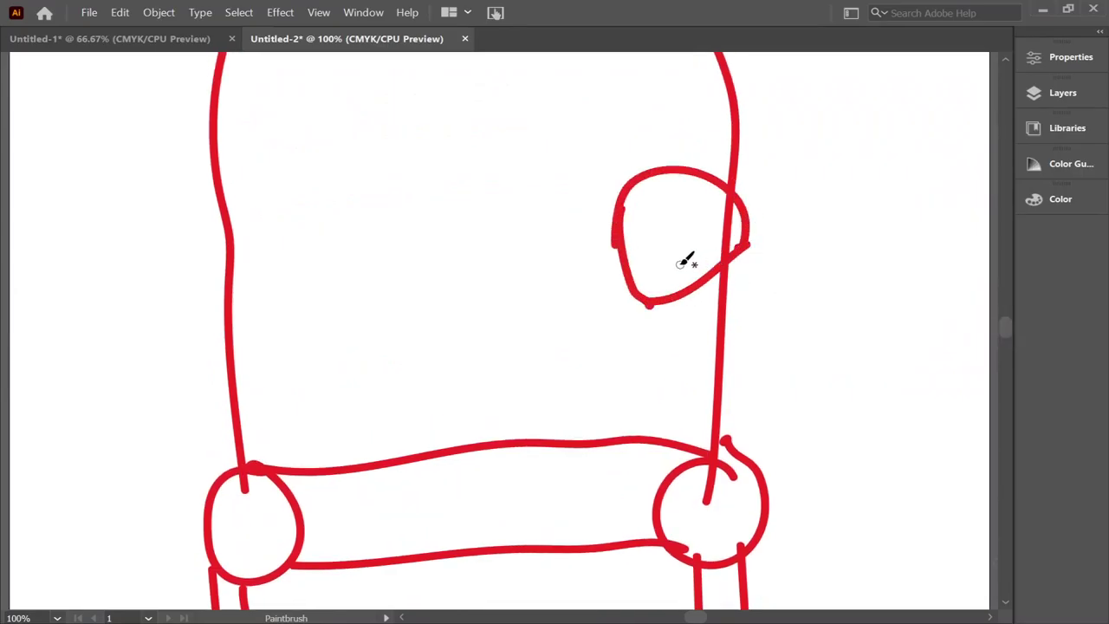
drag(675, 217, 684, 303)
key(v)
key(ctrl+z)
key(ctrl+z)
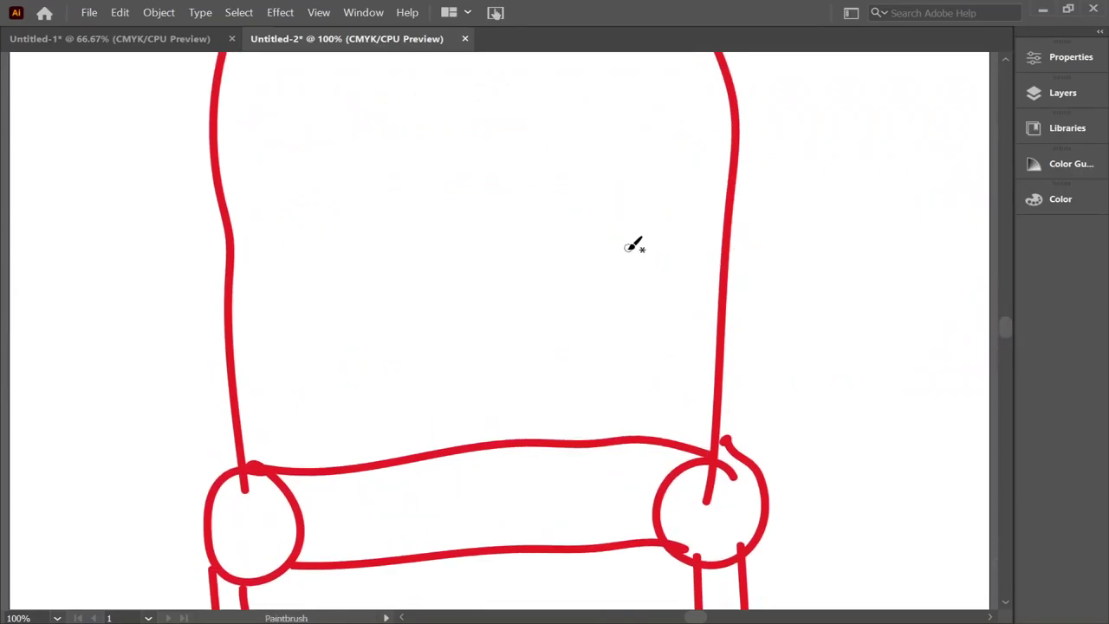
Draw a C-shaped head arc with neck and body lines below it
drag(633, 246, 741, 253)
mouse_move(680, 195)
mouse_down()
mouse_move(667, 307)
mouse_move(717, 305)
mouse_move(706, 433)
mouse_up()
drag(693, 308, 684, 433)
key(v)
key(ctrl+plus)
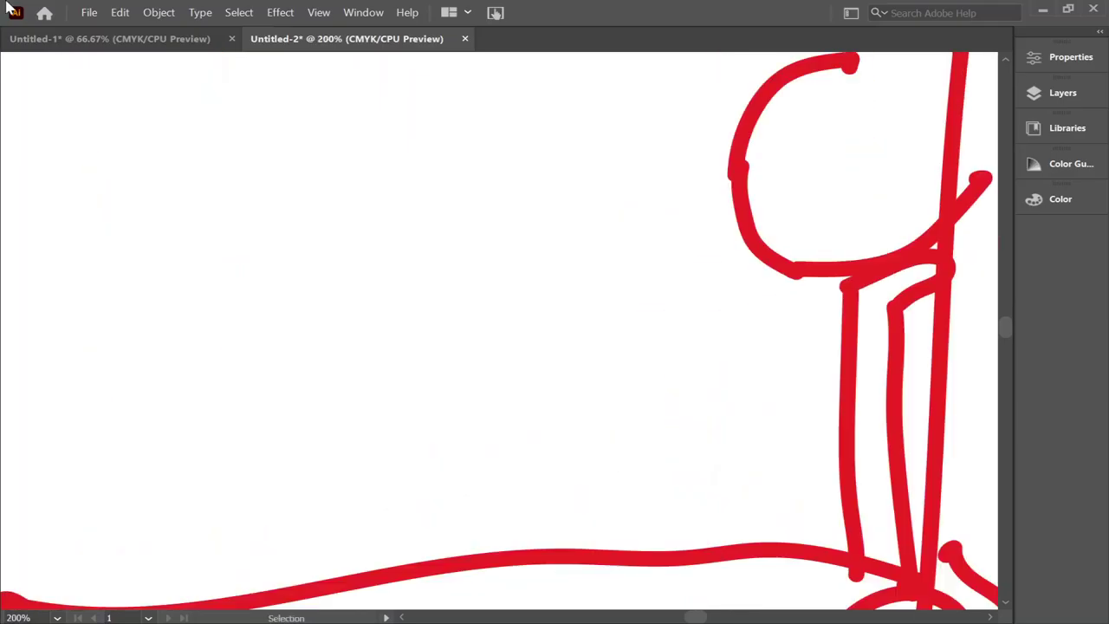
key(ctrl+0)
key(ctrl+plus)
key(ctrl+plus)
key(b)
Add a short stroke beside the body and a curved arm shape to its left
drag(832, 320, 810, 312)
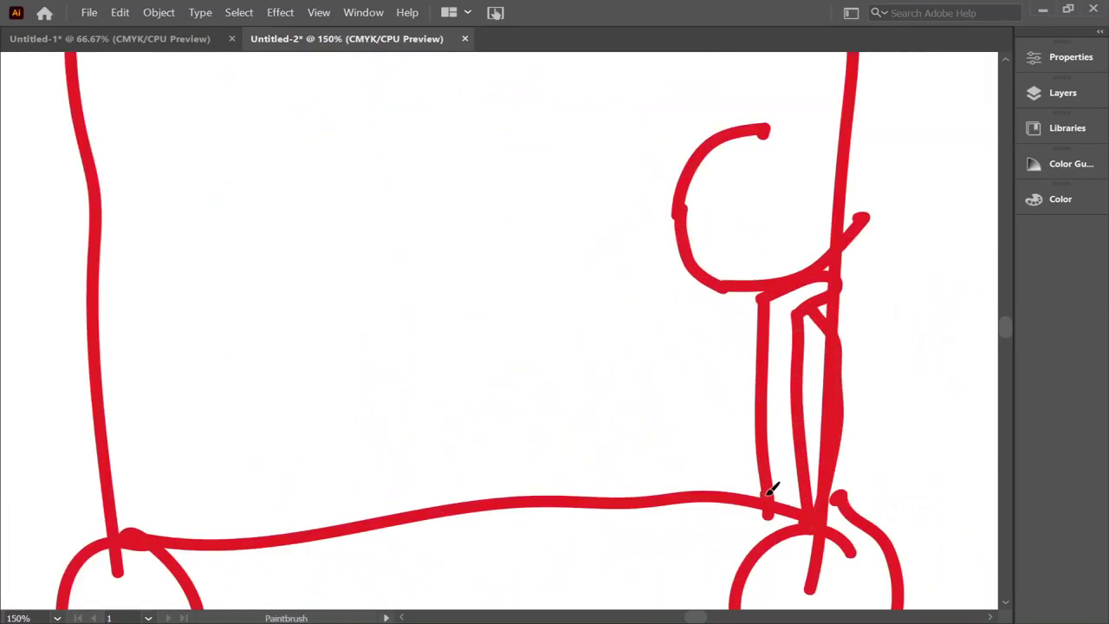
mouse_move(671, 308)
mouse_down()
mouse_move(641, 316)
mouse_move(728, 414)
mouse_up()
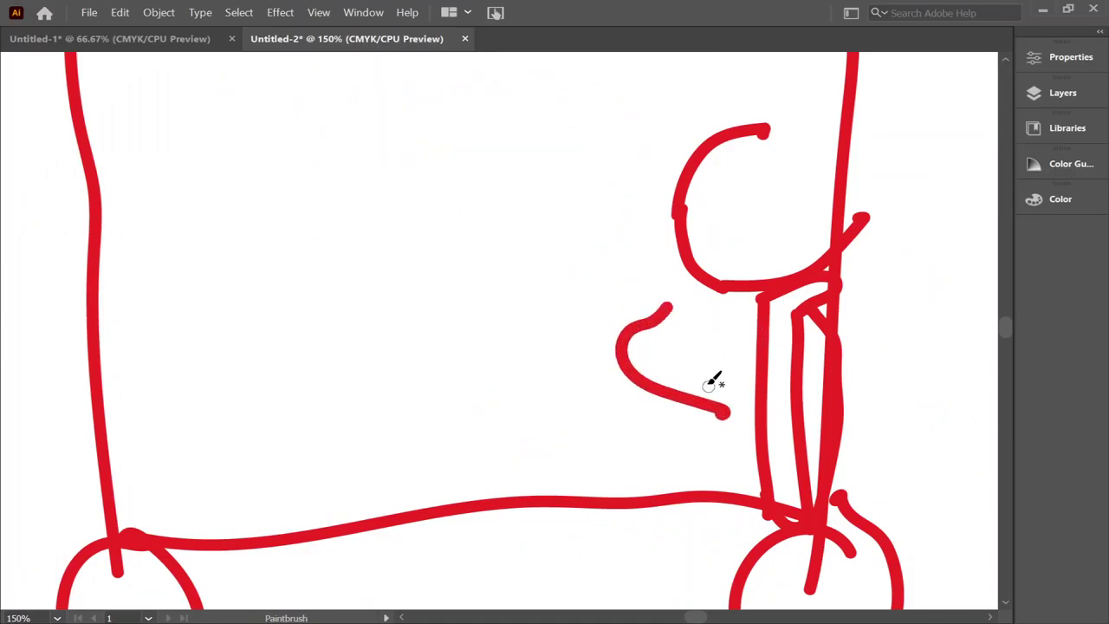
key(ctrl+plus)
key(ctrl+0)
key(ctrl+1)
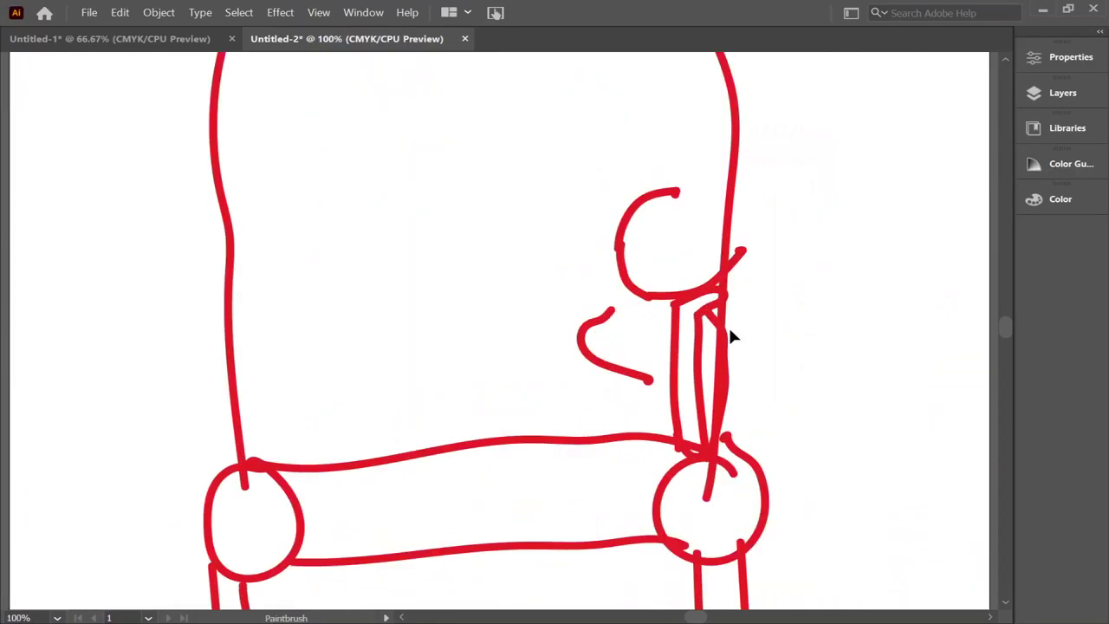
key(ctrl+plus)
key(ctrl+plus)
Draw the shoulder line, zigzag collar, sleeve line and right lapel
drag(897, 221, 719, 164)
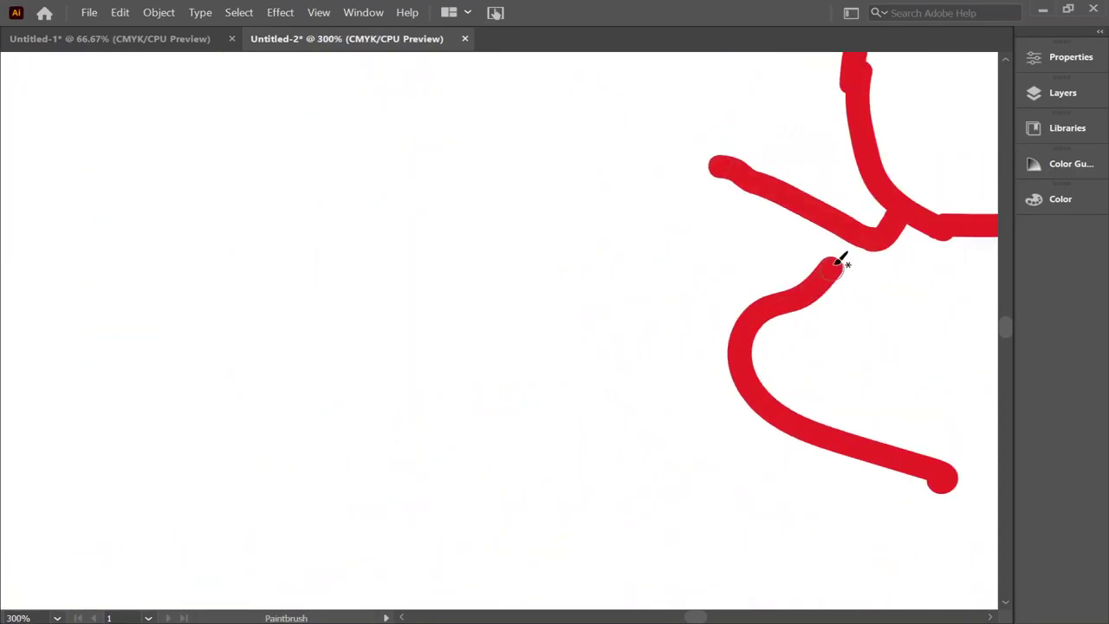
mouse_move(838, 260)
mouse_down()
mouse_move(810, 130)
mouse_move(737, 260)
mouse_move(692, 407)
mouse_move(628, 502)
mouse_up()
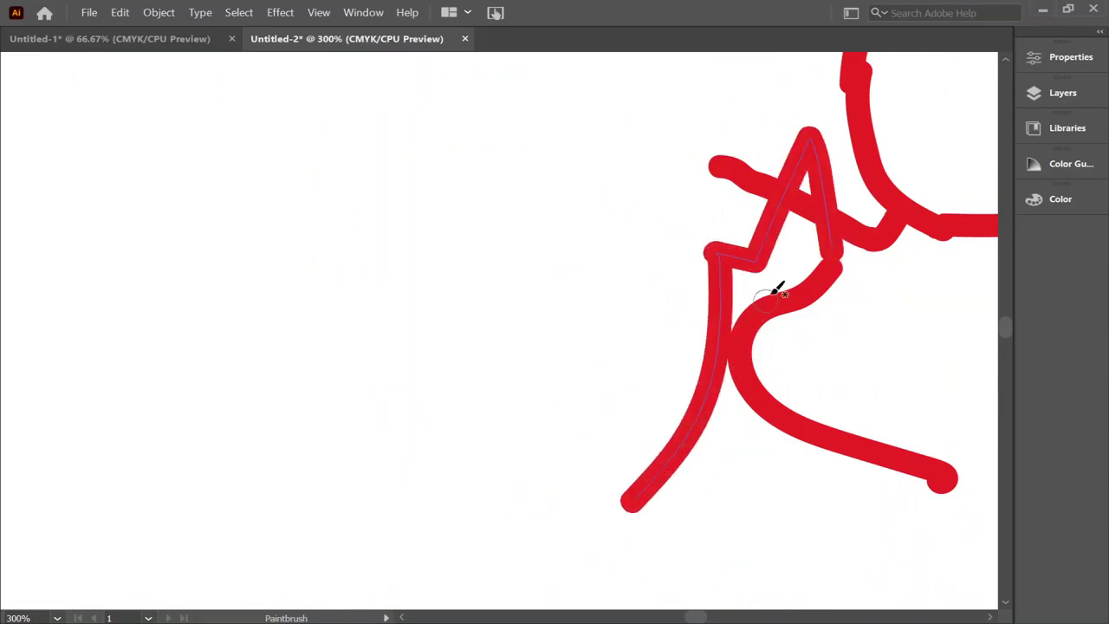
key(ctrl+minus)
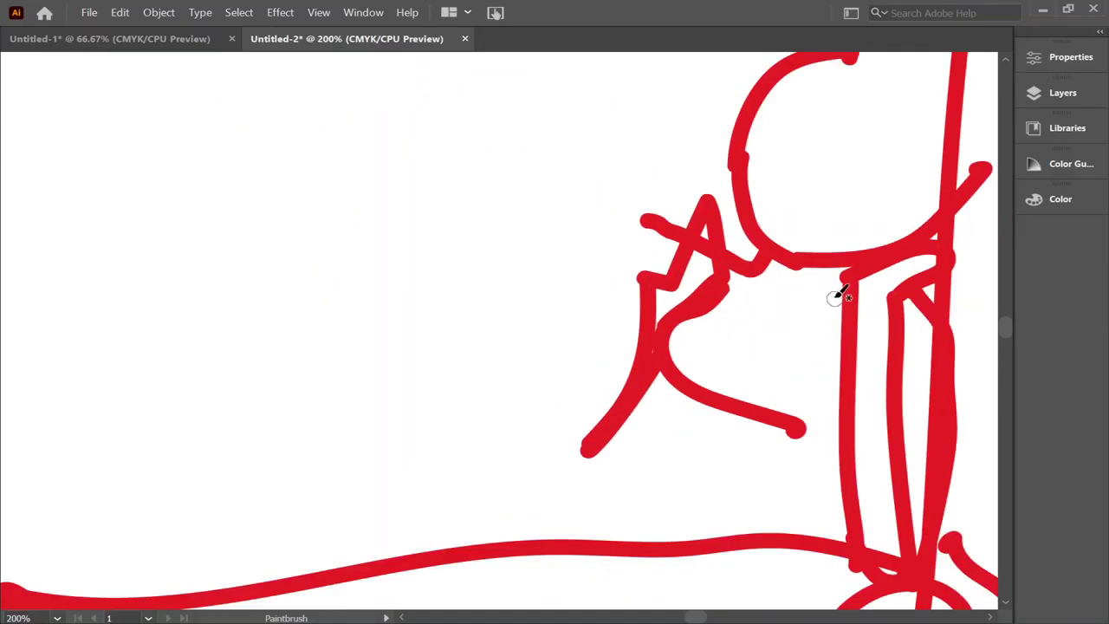
mouse_move(838, 295)
mouse_down()
mouse_move(901, 268)
mouse_move(810, 480)
mouse_move(836, 294)
mouse_up()
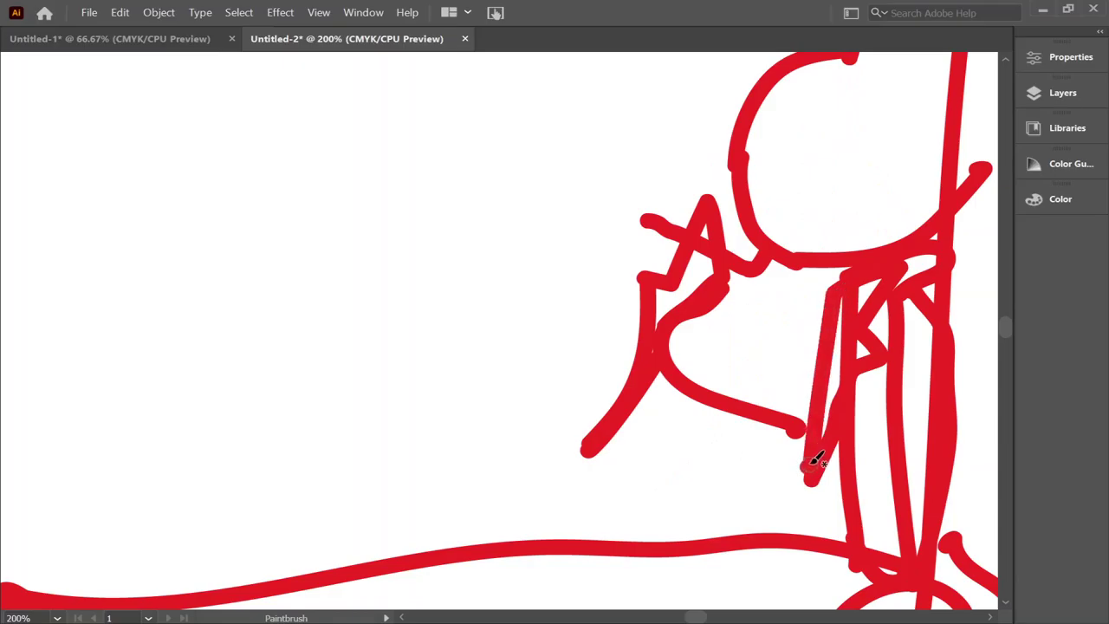
Scribble chest detail, stroke the lower body and thicken the sleeve
drag(723, 299, 818, 342)
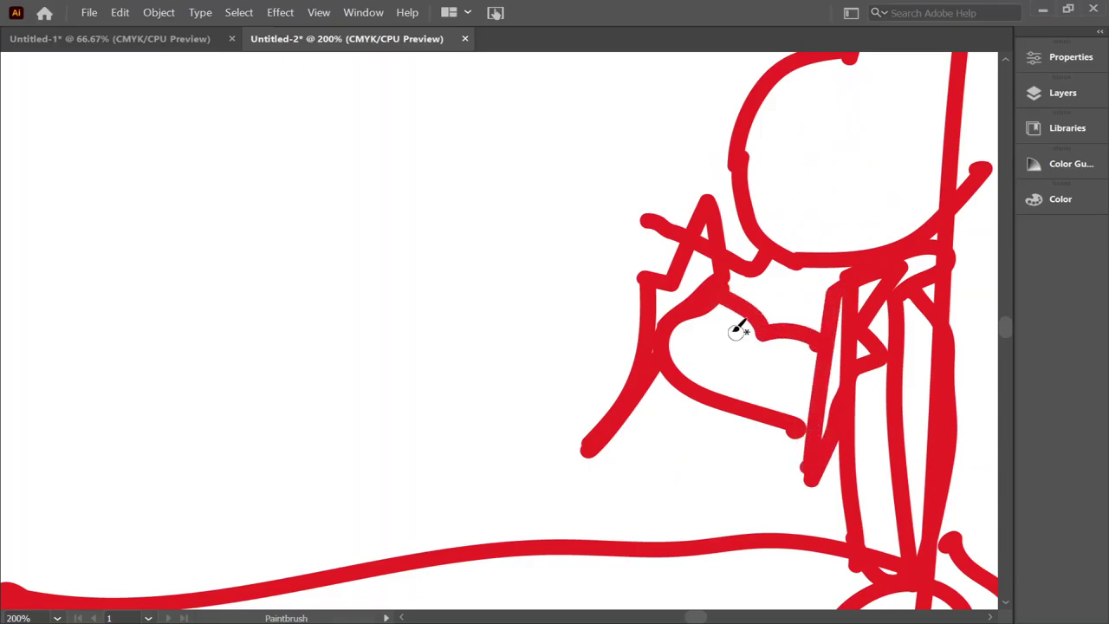
mouse_move(736, 331)
mouse_down()
mouse_move(805, 373)
mouse_move(684, 346)
mouse_move(773, 409)
mouse_move(779, 385)
mouse_up()
mouse_move(610, 422)
mouse_down()
mouse_move(637, 437)
mouse_move(589, 433)
mouse_up()
drag(646, 385, 598, 407)
drag(788, 442, 804, 485)
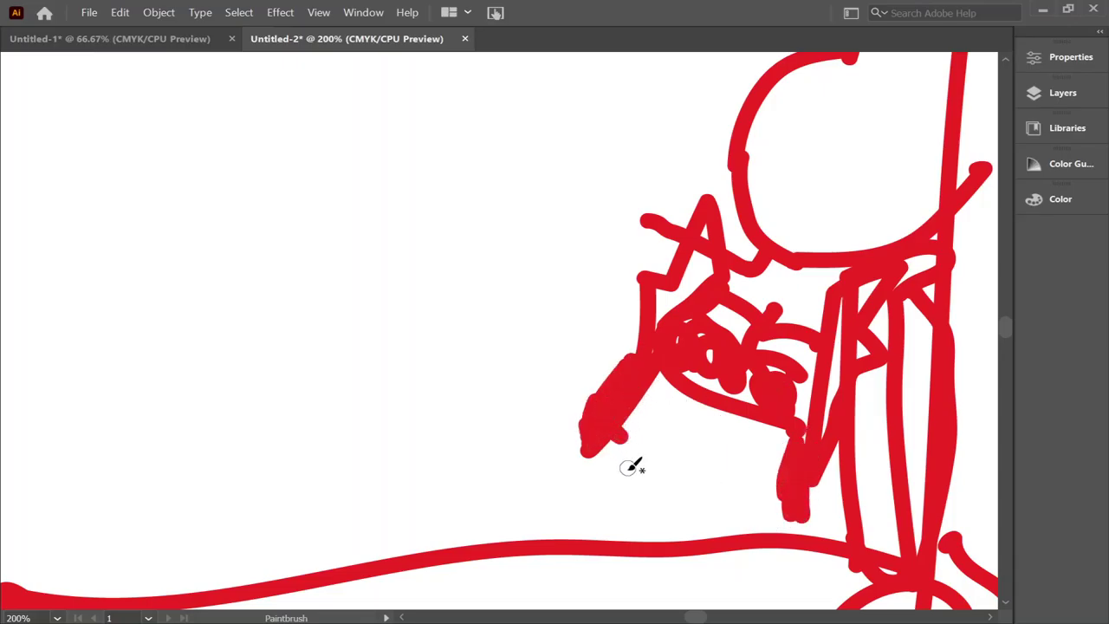
key(ctrl+equal)
mouse_move(645, 520)
mouse_down()
mouse_move(681, 403)
mouse_move(745, 307)
mouse_up()
key(ctrl+minus)
Draw the upper edge of the outstretched arm, discarding a cuff shape
key(ctrl+0)
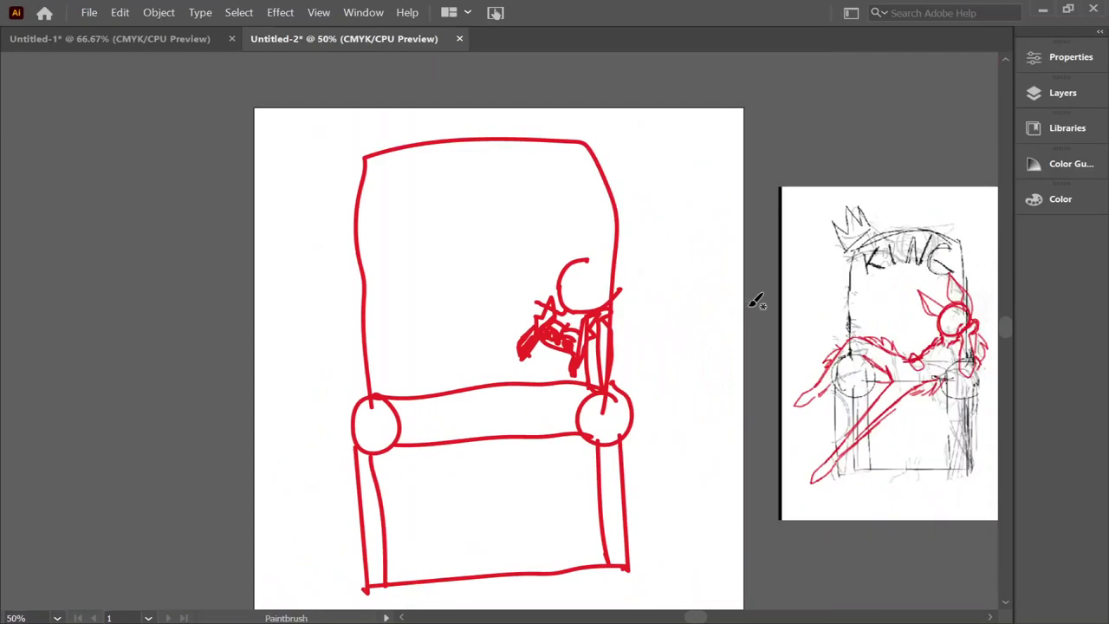
key(ctrl+equal)
key(ctrl+equal)
key(ctrl+equal)
key(ctrl+0)
key(ctrl+equal)
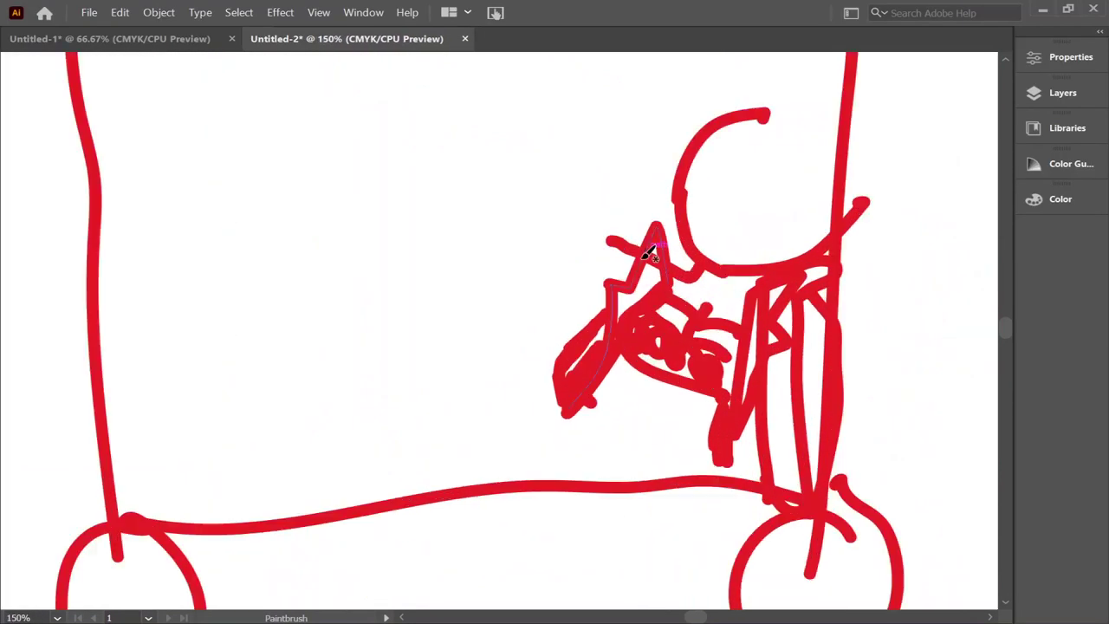
key(ctrl+equal)
mouse_move(658, 208)
mouse_down()
mouse_move(375, 377)
mouse_move(340, 386)
mouse_up()
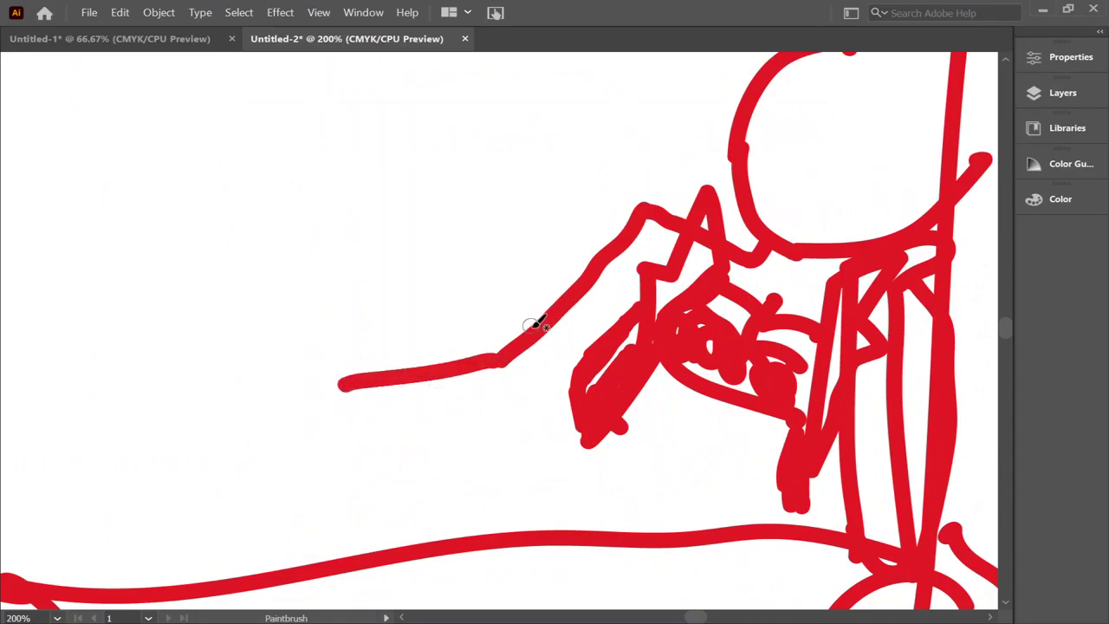
mouse_move(485, 347)
mouse_down()
mouse_move(498, 381)
mouse_move(485, 372)
mouse_move(597, 329)
mouse_move(485, 405)
mouse_move(260, 425)
mouse_move(498, 412)
mouse_up()
key(ctrl+z)
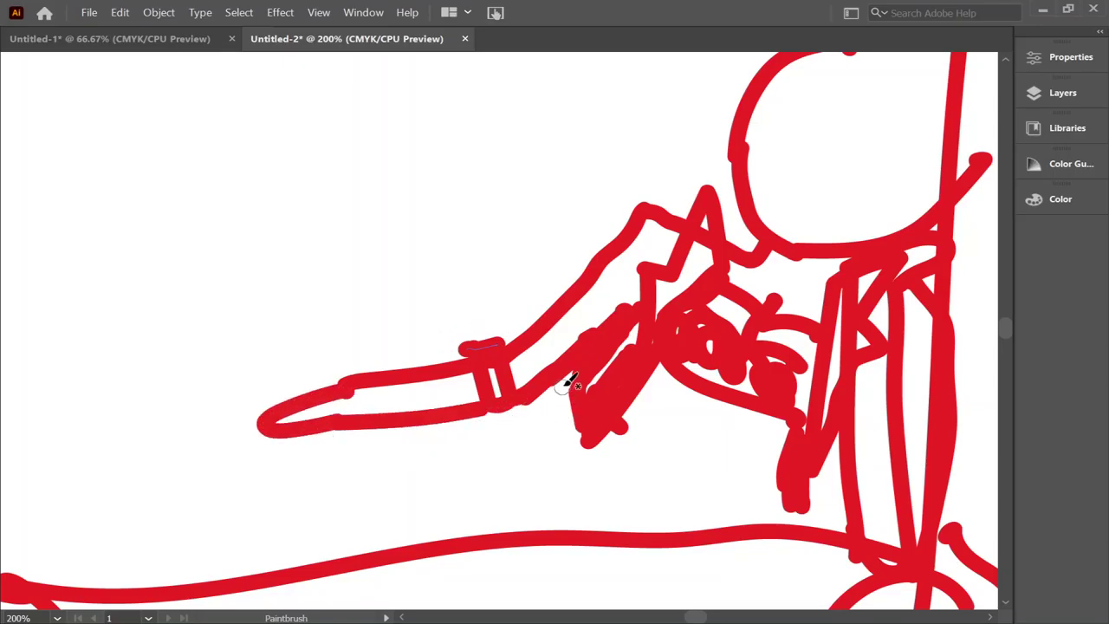
Draw the hand, forearm, hip and waist lines and the bent-knee leg
drag(572, 381, 498, 433)
mouse_move(606, 434)
mouse_down()
mouse_move(467, 470)
mouse_move(533, 524)
mouse_up()
drag(775, 498, 684, 524)
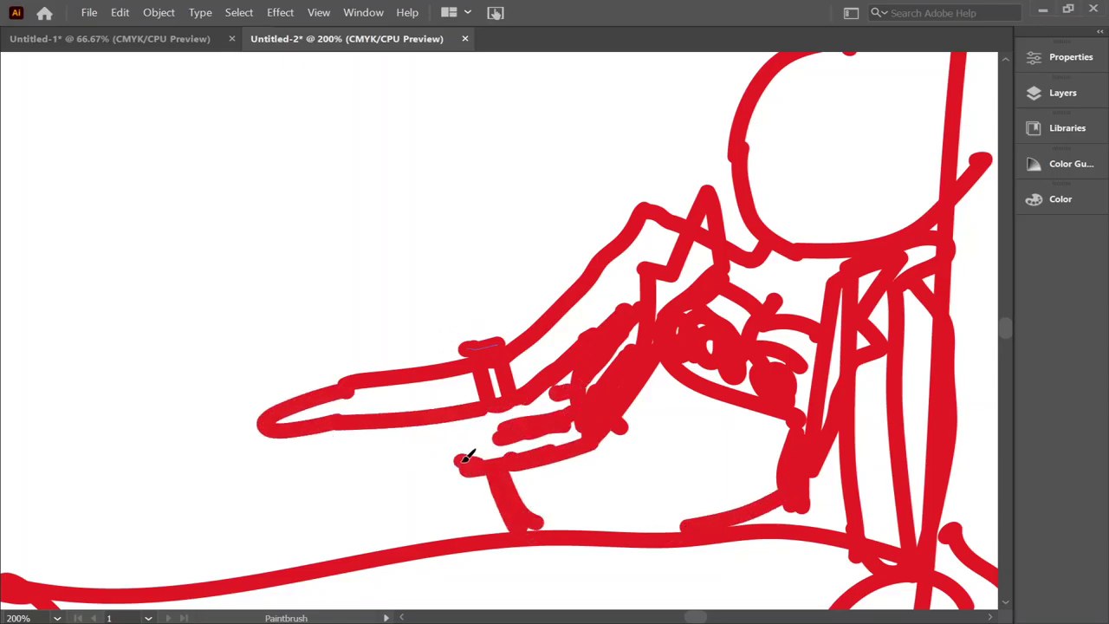
drag(424, 403, 117, 455)
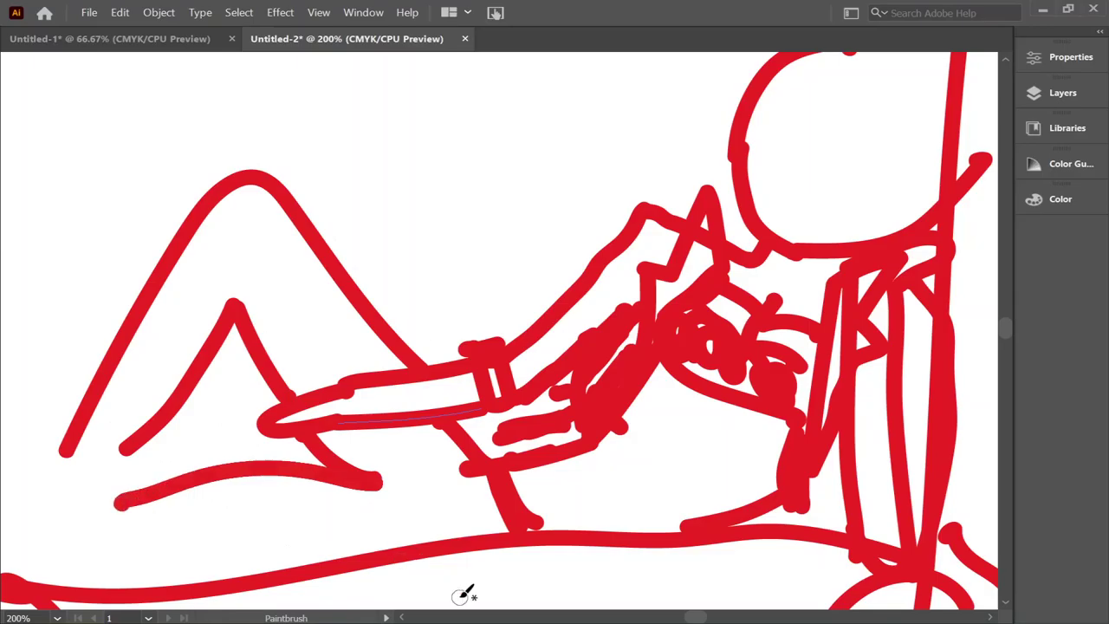
Draw the extended leg's upper and lower edges and delete the leftover chair strokes
mouse_move(745, 617)
mouse_down()
mouse_move(671, 615)
mouse_move(693, 615)
mouse_up()
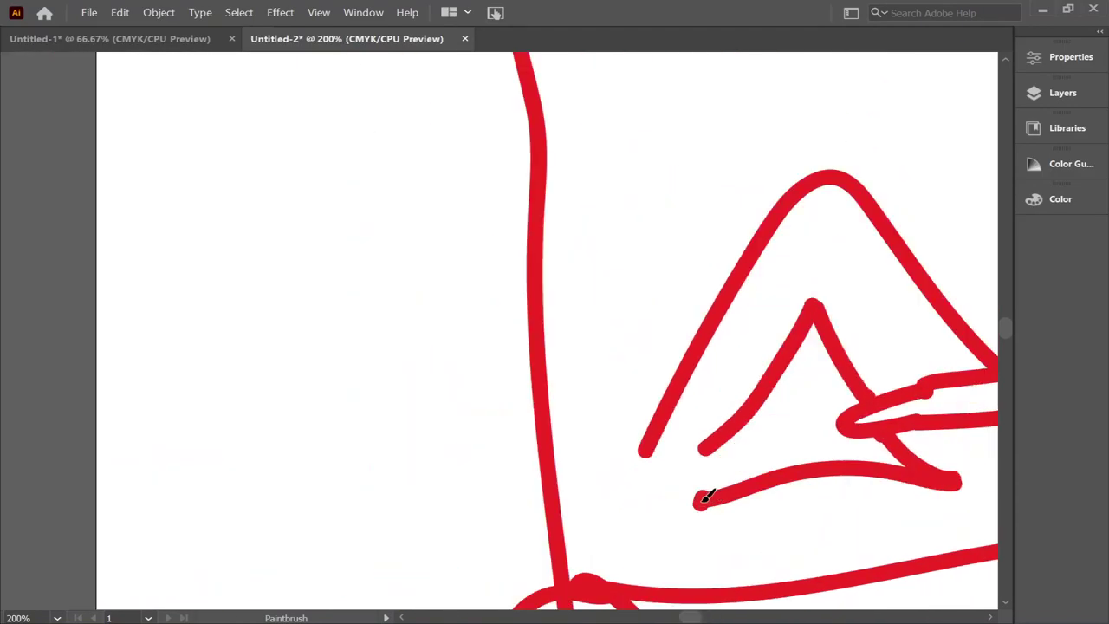
drag(703, 500, 602, 513)
key(ctrl+z)
drag(714, 580, 442, 555)
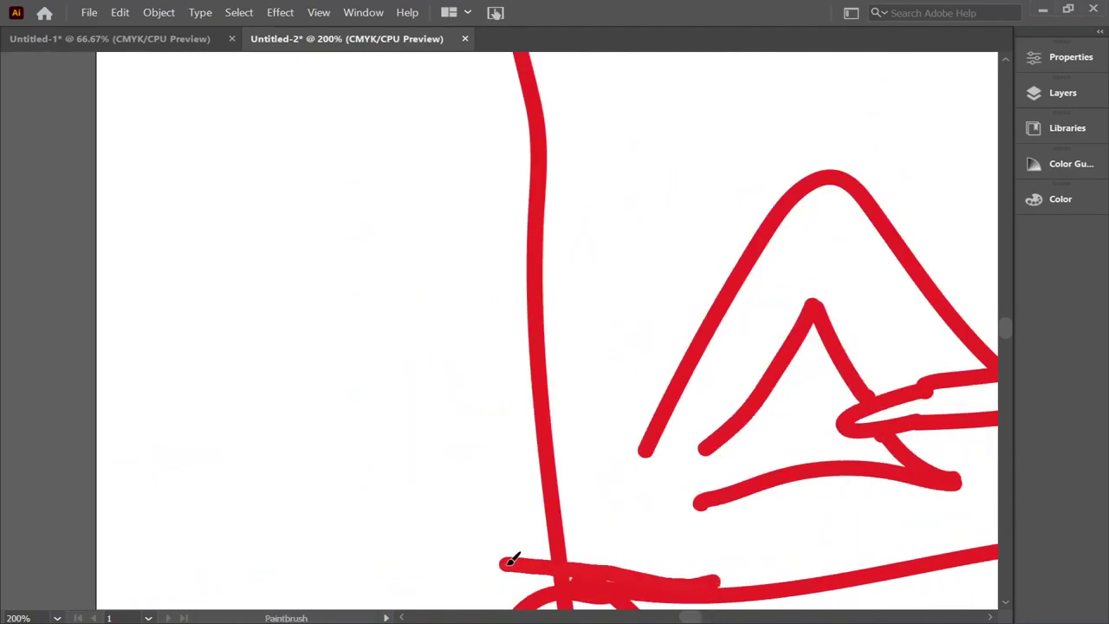
drag(700, 505, 512, 499)
key(ctrl+minus)
key(ctrl+minus)
key(Delete)
scroll(1003, 327, up, 5)
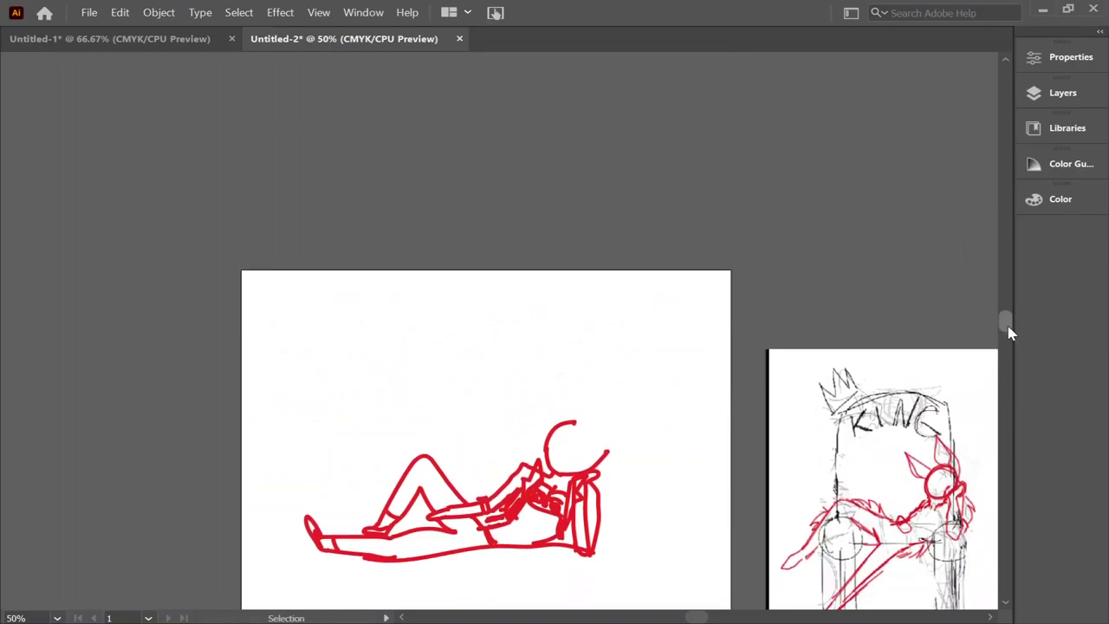
Widen the artboard to landscape and move the figure toward its lower right
key(shift+o)
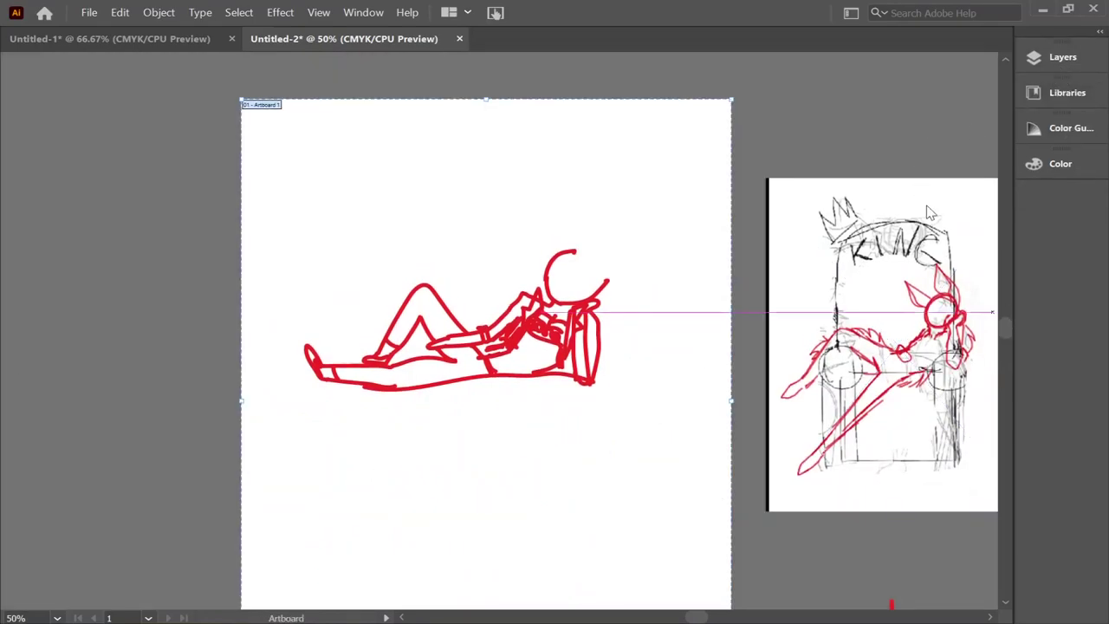
drag(731, 347, 807, 346)
key(v)
drag(266, 211, 679, 454)
drag(598, 373, 746, 555)
scroll(1003, 347, down, 5)
scroll(1003, 347, up, 2)
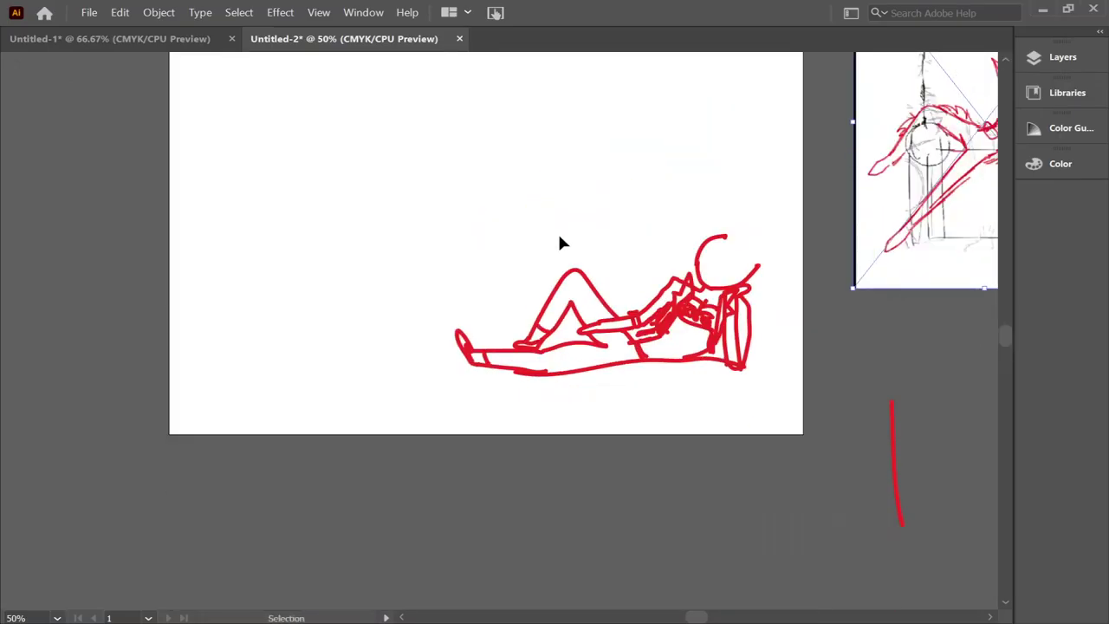
Scale the figure up to fill the artboard and move the ground stroke beneath her
drag(367, 222, 762, 381)
drag(454, 234, 192, 113)
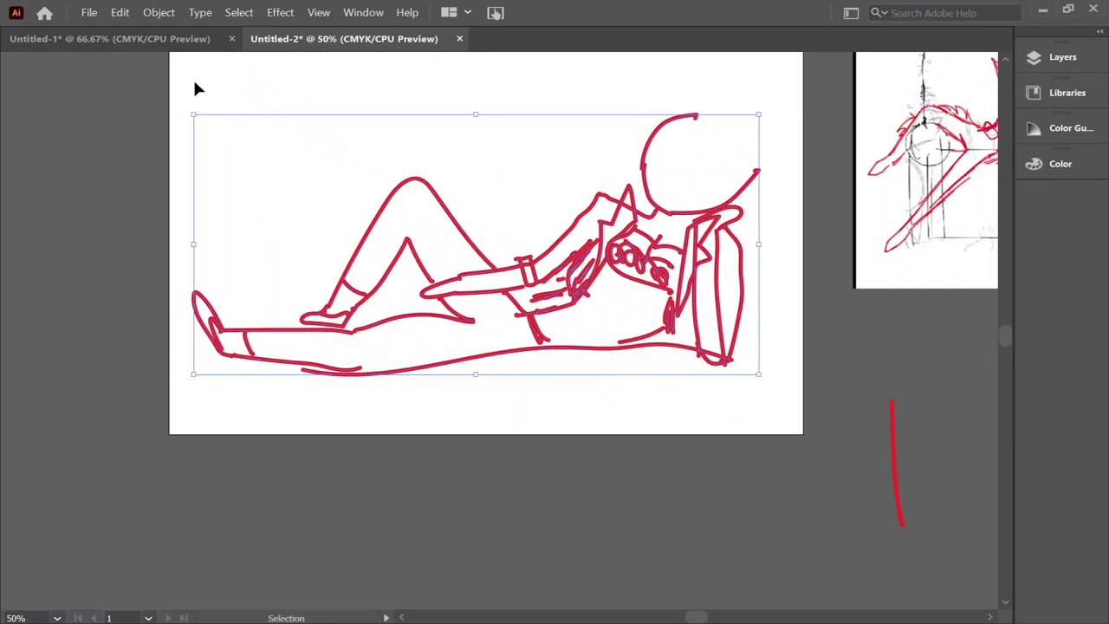
click(180, 494)
click(520, 351)
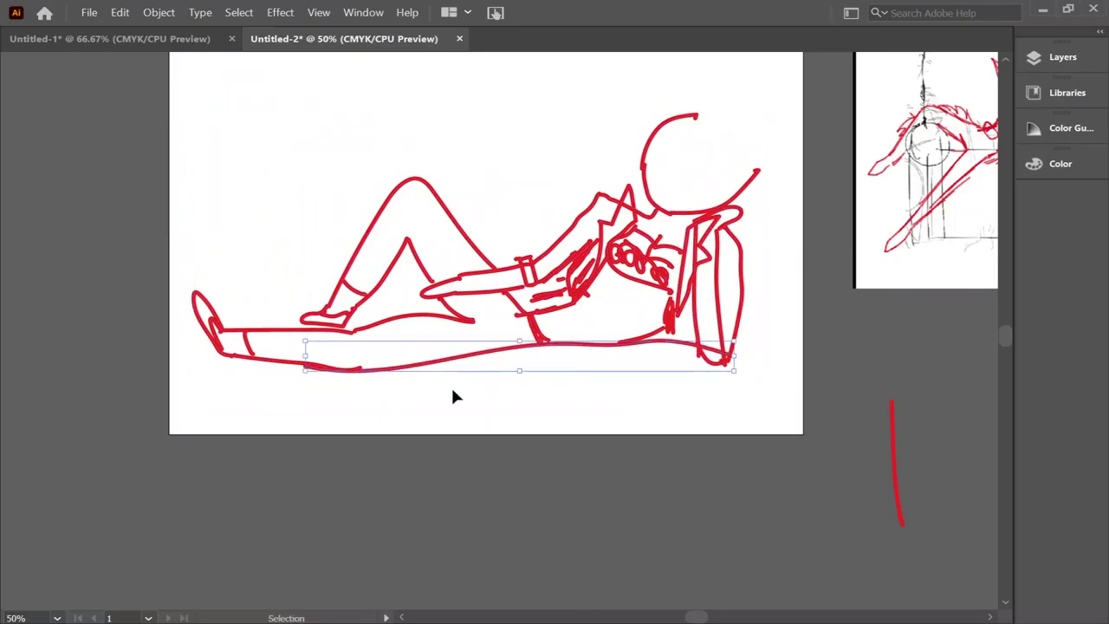
drag(520, 350, 637, 437)
click(650, 371)
scroll(650, 371, up, 1)
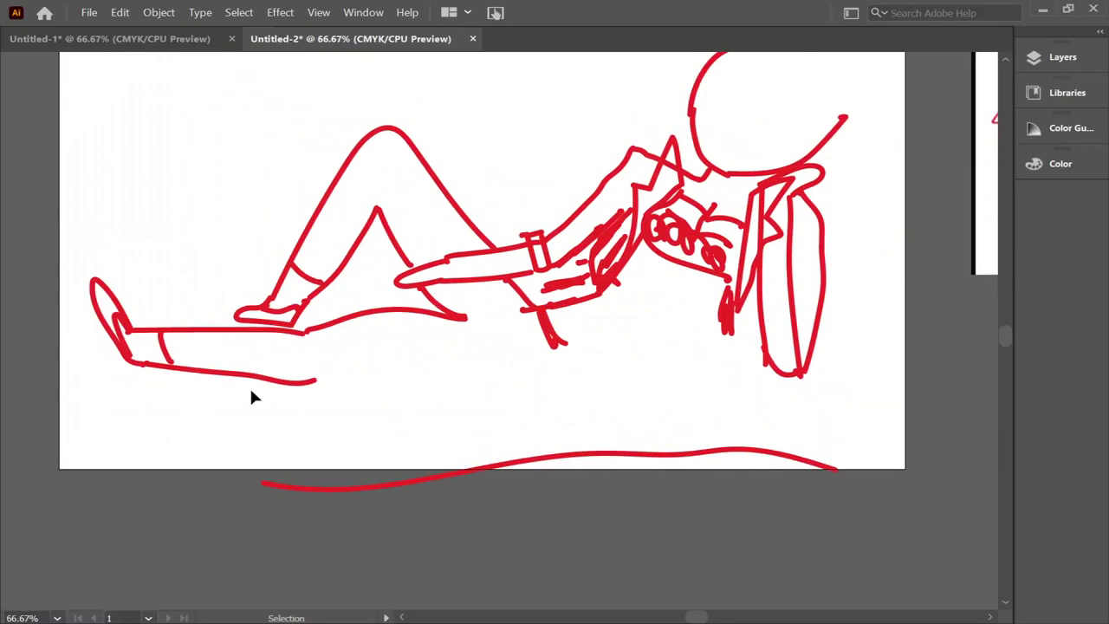
key(b)
Draw the hip, thigh, lower-body and shin lines of the leg
drag(719, 328, 596, 381)
drag(559, 338, 342, 386)
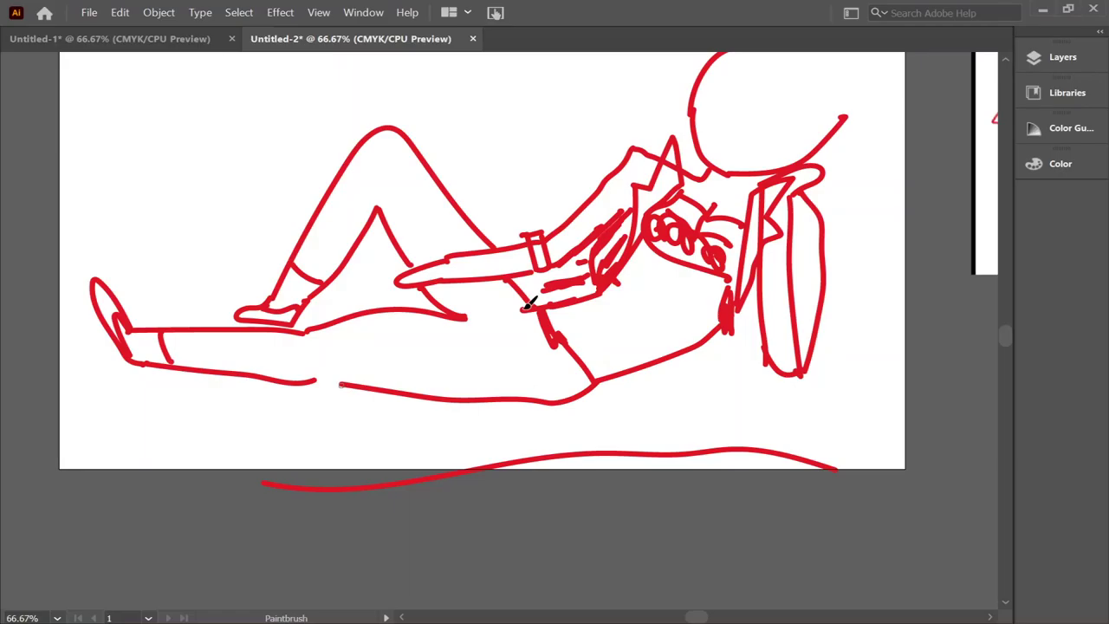
mouse_move(496, 342)
mouse_down()
mouse_move(295, 331)
mouse_move(429, 286)
mouse_up()
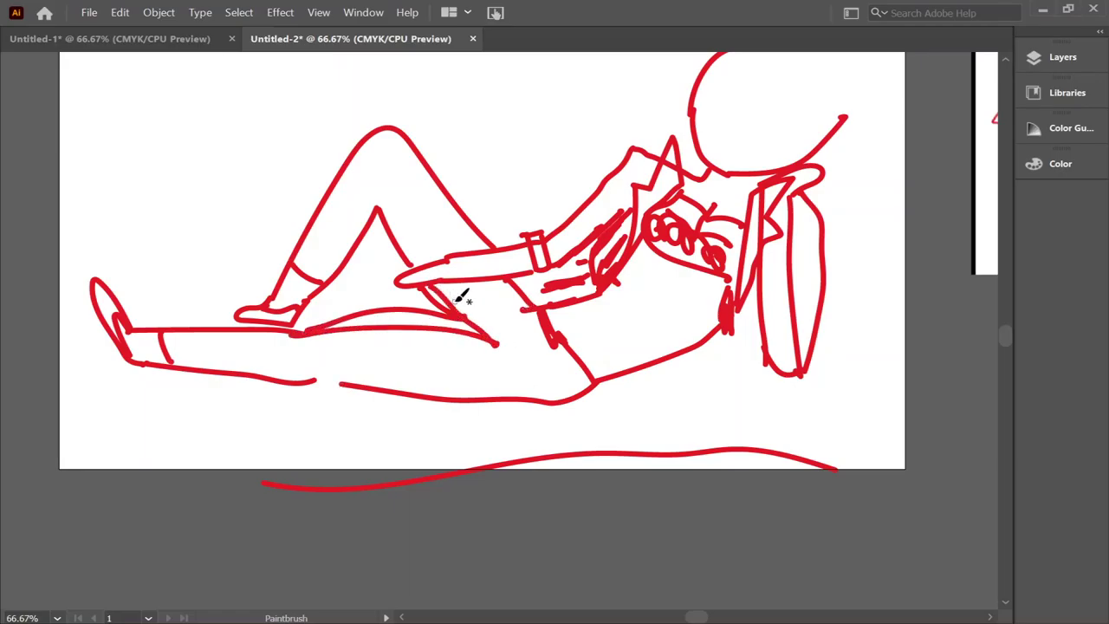
mouse_move(305, 331)
mouse_down()
mouse_move(179, 333)
mouse_move(263, 329)
mouse_up()
Redraw the bent leg's thigh and shin lines and select the thigh strokes
key(shift+e)
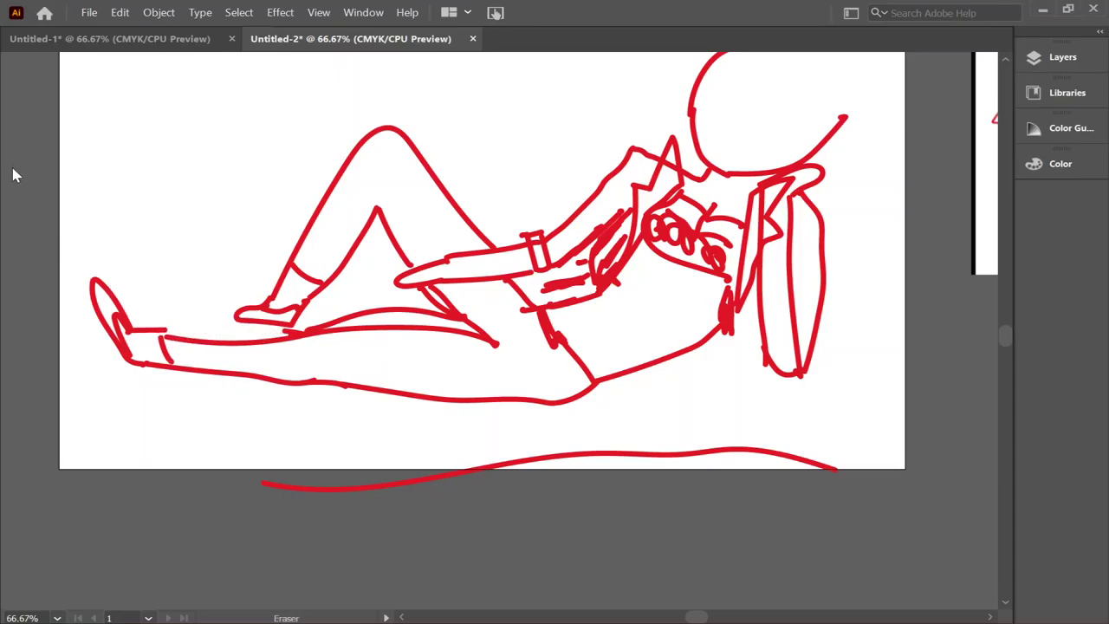
mouse_move(381, 130)
mouse_down()
mouse_move(319, 235)
mouse_move(234, 334)
mouse_up()
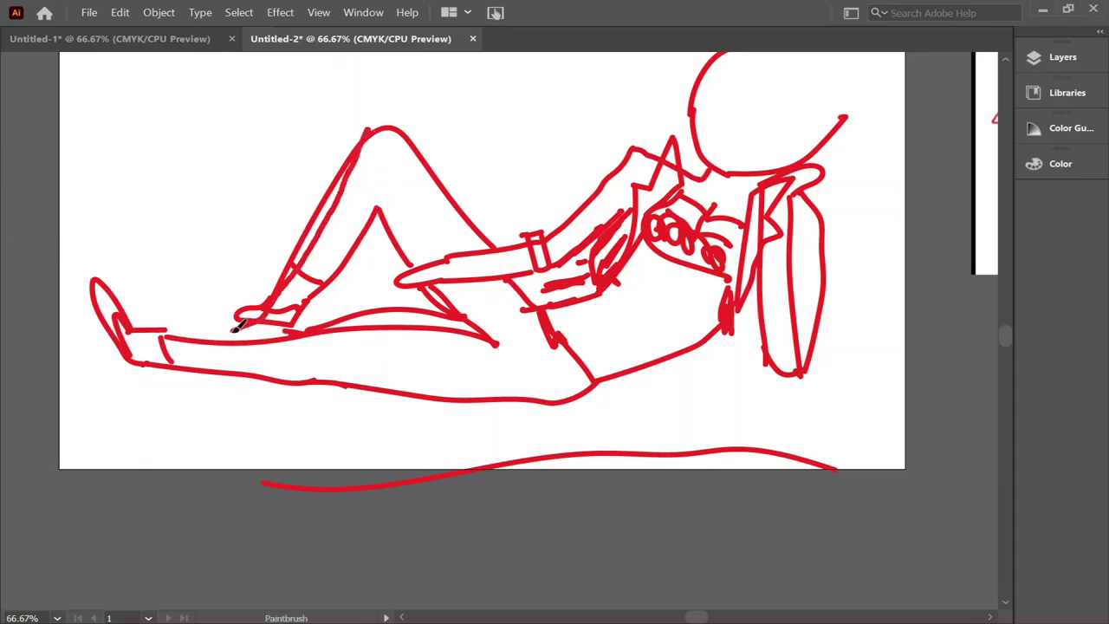
drag(381, 208, 299, 325)
key(v)
click(327, 201)
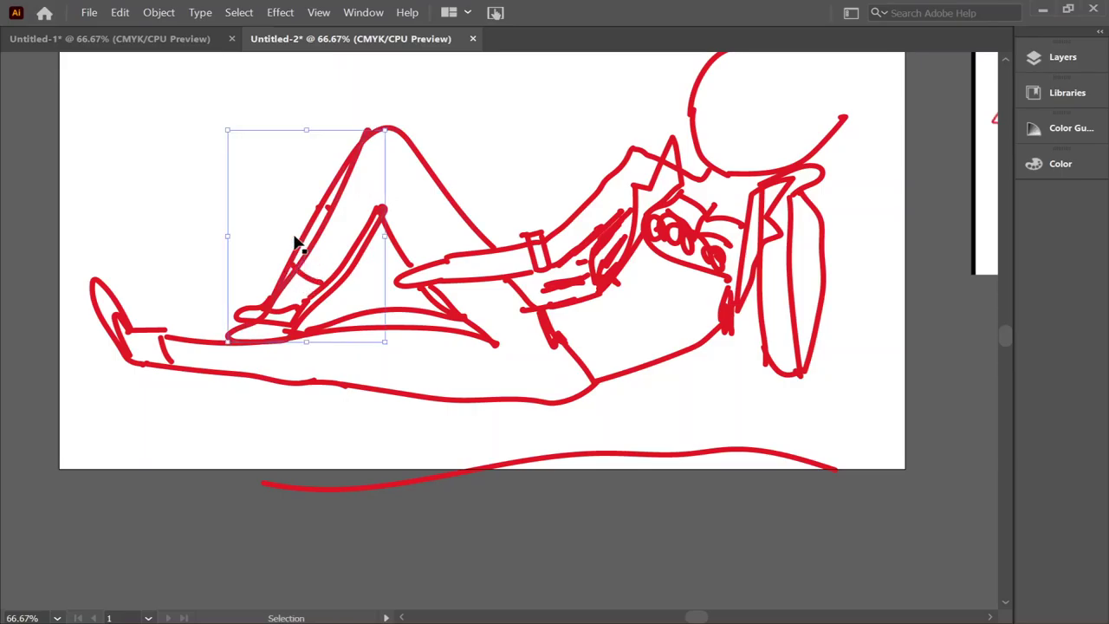
click(297, 223)
click(195, 255)
click(313, 245)
Erase the duplicate thigh line, delete stray knee and ankle segments, and redraw the ankle
key(shift+e)
drag(275, 294, 363, 136)
key(a)
key(Delete)
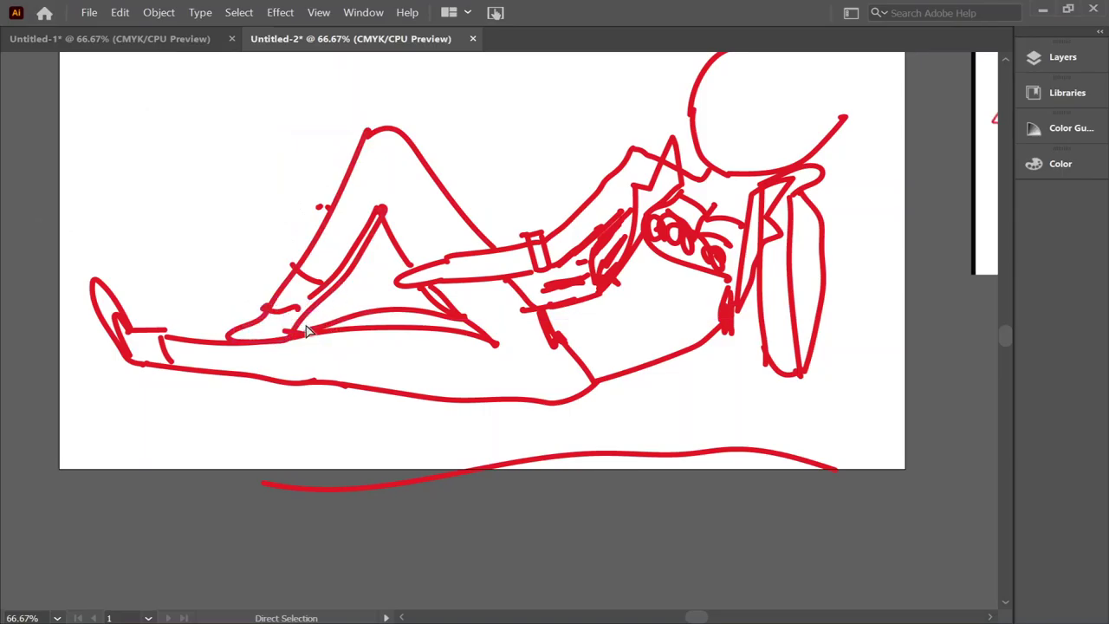
key(Delete)
click(299, 275)
key(Delete)
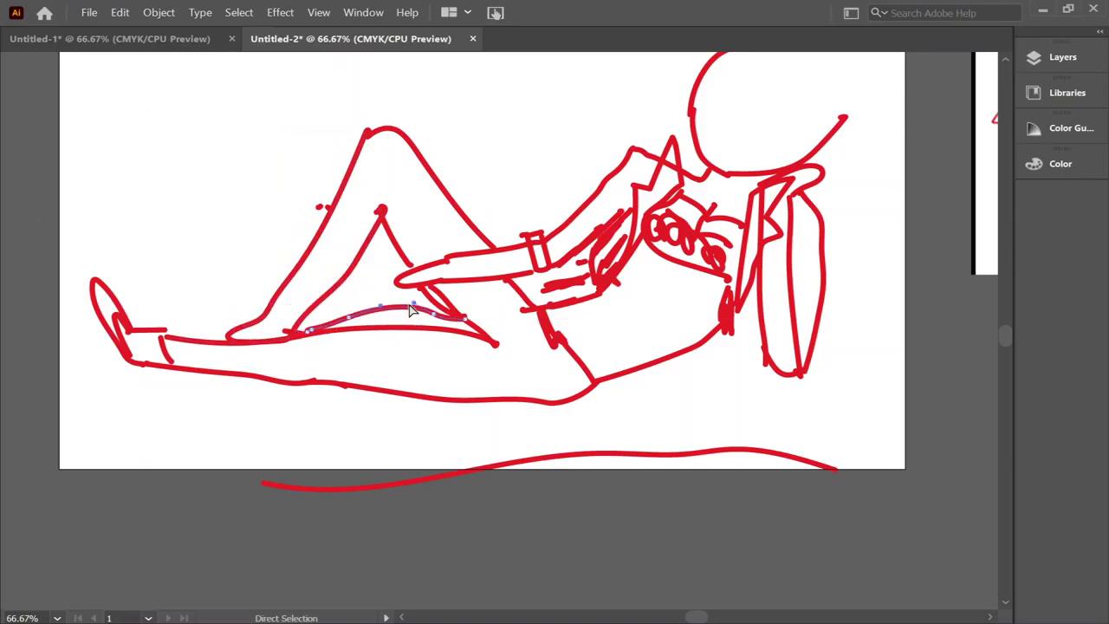
click(347, 322)
key(Delete)
key(b)
drag(253, 327, 319, 298)
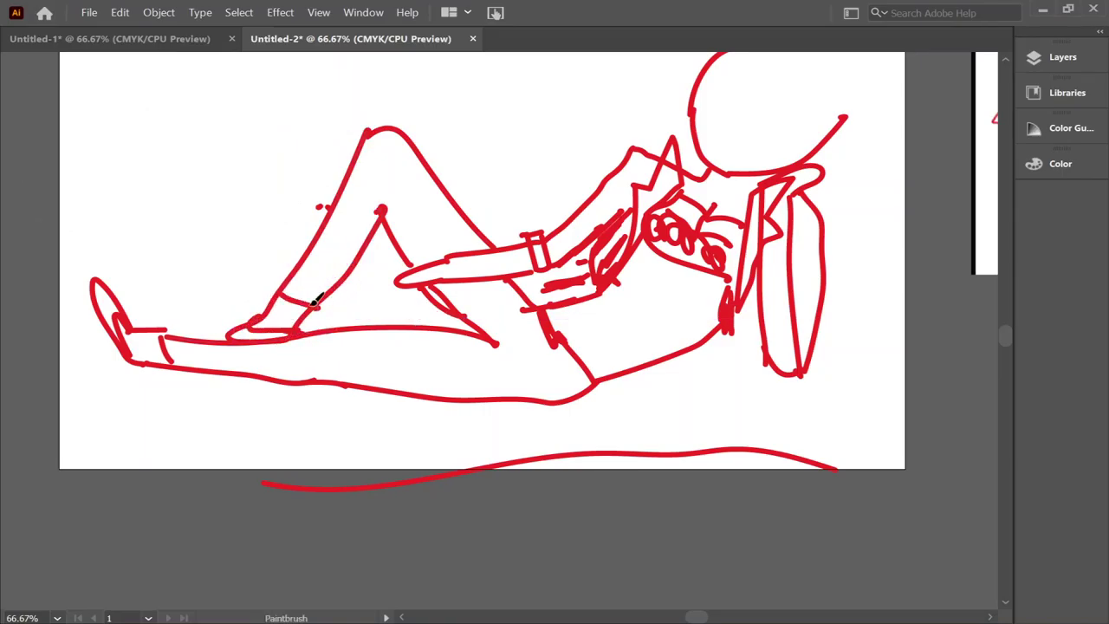
Stretch the hanging arm lines downward and nudge the right arm line into place
key(v)
mouse_move(795, 377)
mouse_down()
mouse_move(795, 398)
mouse_move(830, 310)
mouse_up()
click(827, 381)
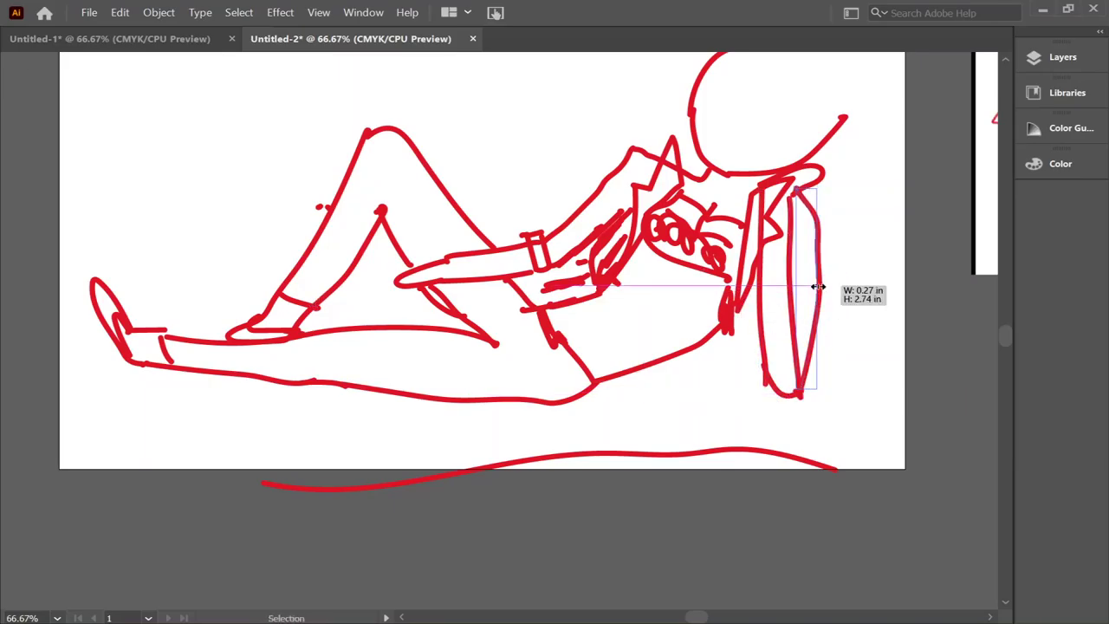
click(805, 260)
drag(805, 260, 813, 254)
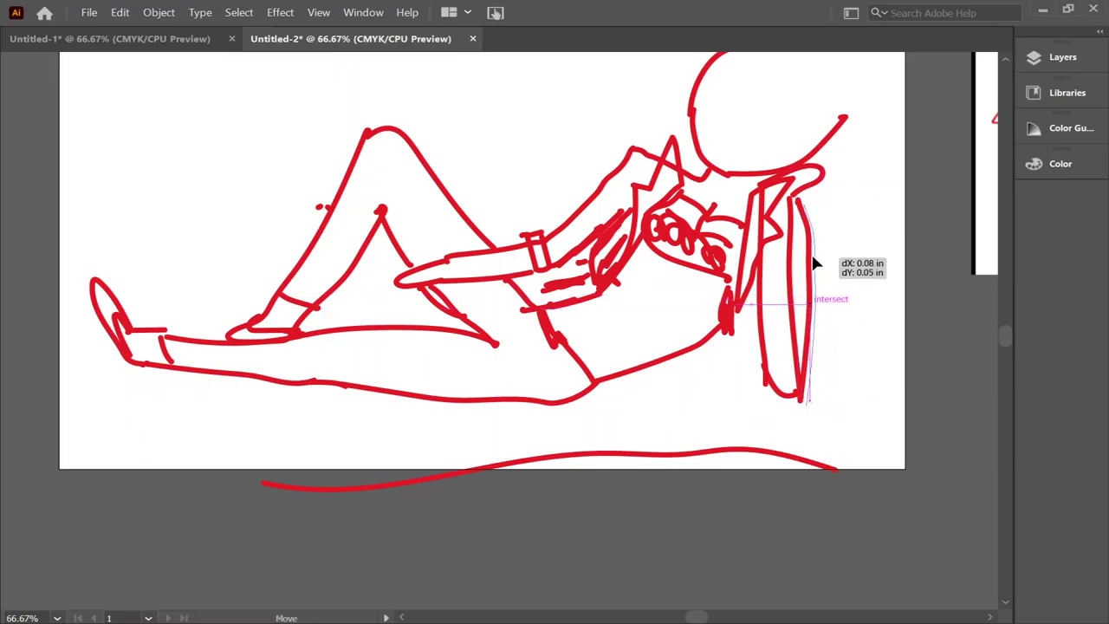
click(822, 275)
Add a cuff at the arm's end, draw its shoulder line and hatch the chest
drag(798, 201, 801, 394)
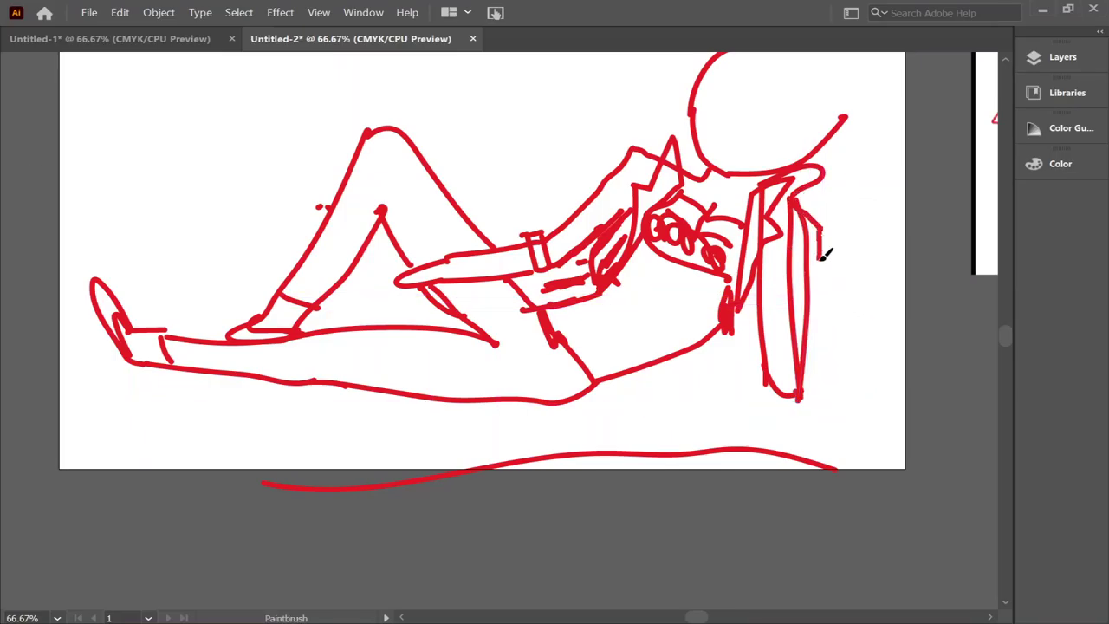
key(v)
click(807, 270)
key(Delete)
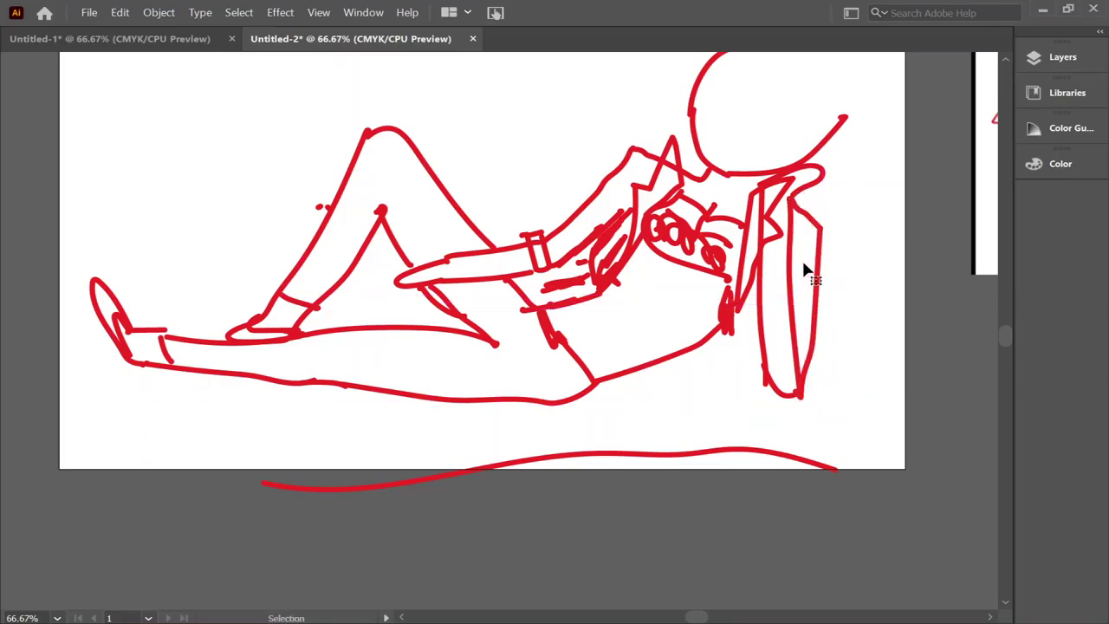
key(b)
drag(760, 350, 762, 381)
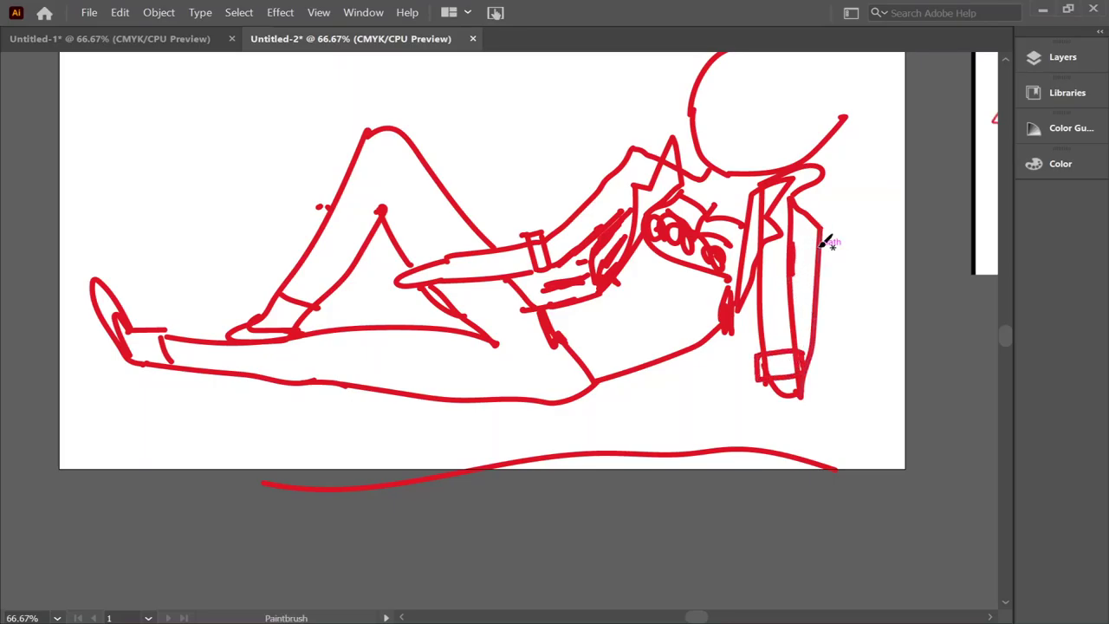
drag(712, 172, 751, 204)
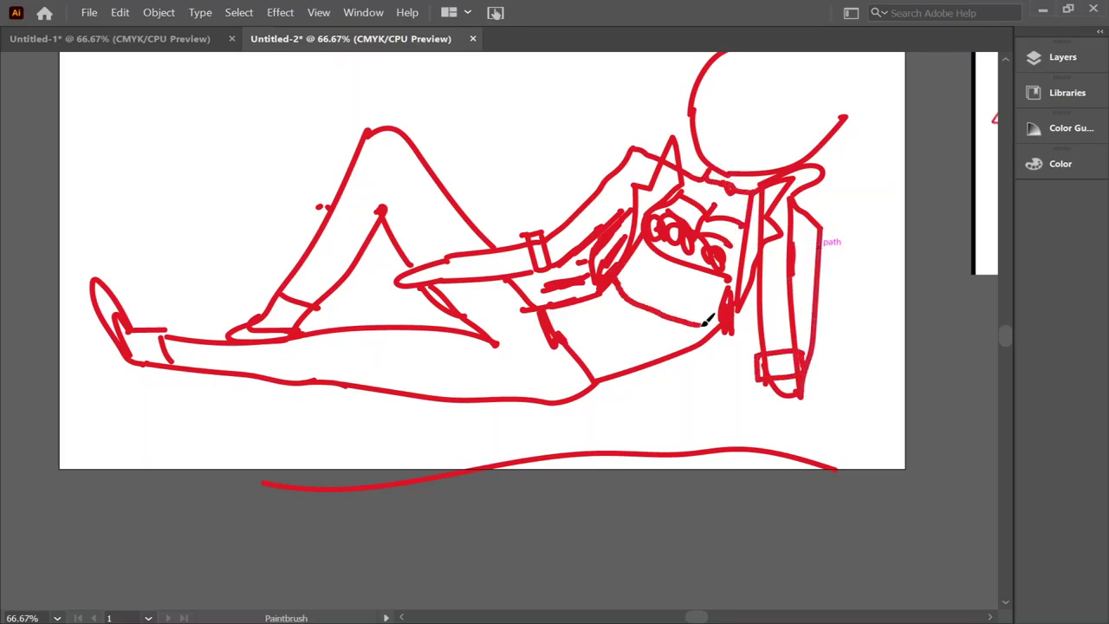
mouse_move(623, 269)
mouse_down()
mouse_move(719, 321)
mouse_move(732, 286)
mouse_up()
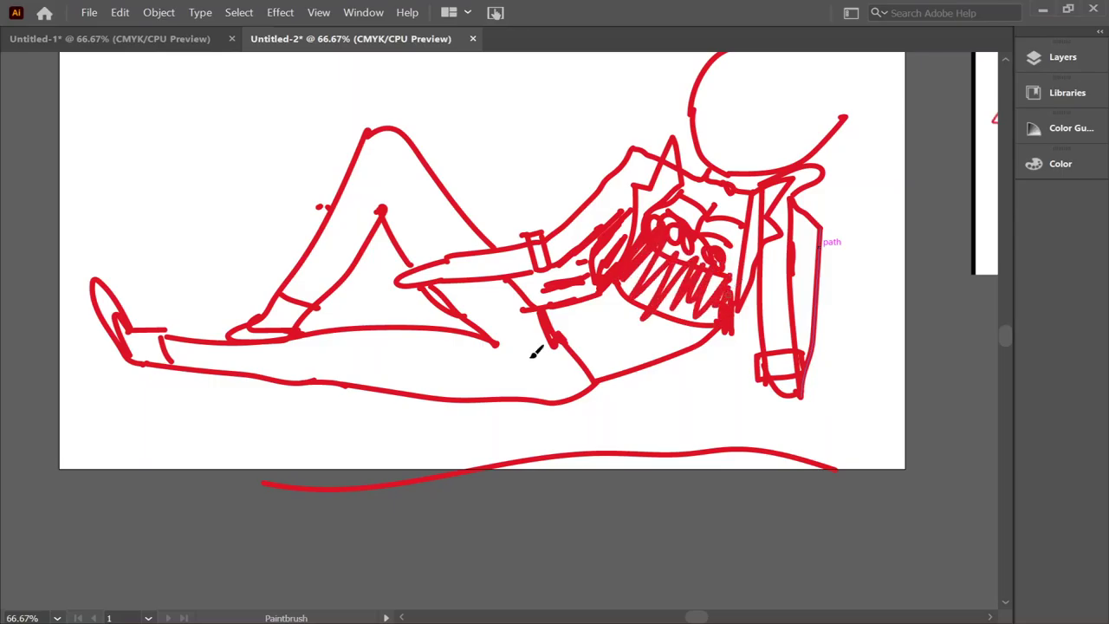
scroll(993, 279, down, 5)
scroll(994, 279, up, 8)
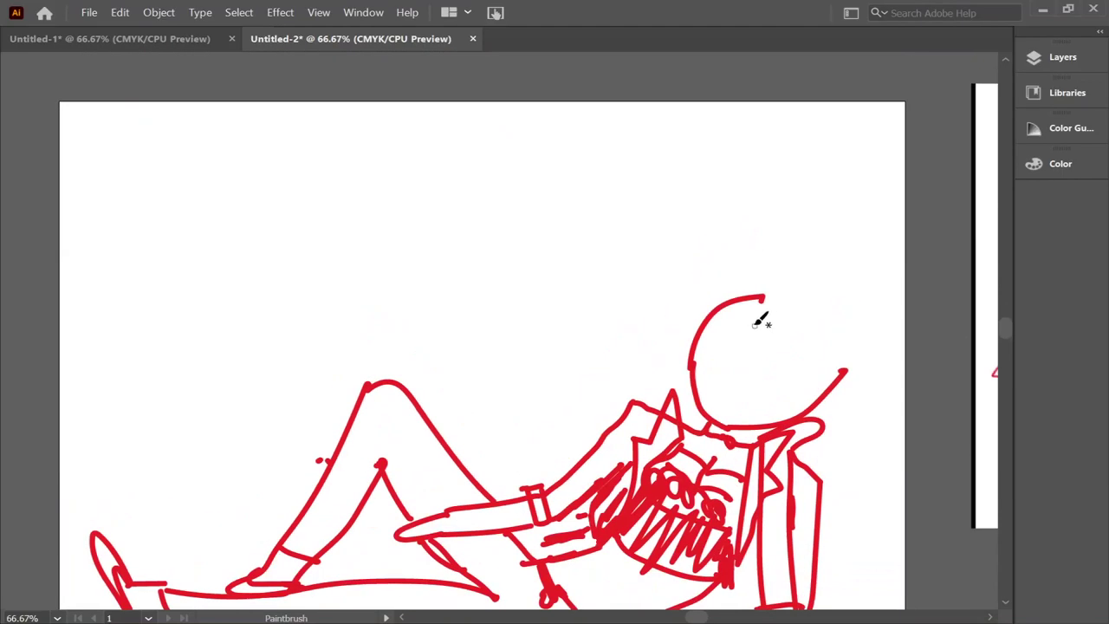
Draw the bangs, side of the face and a closed eye, then hatch the jacket and sleeve
drag(760, 320, 771, 414)
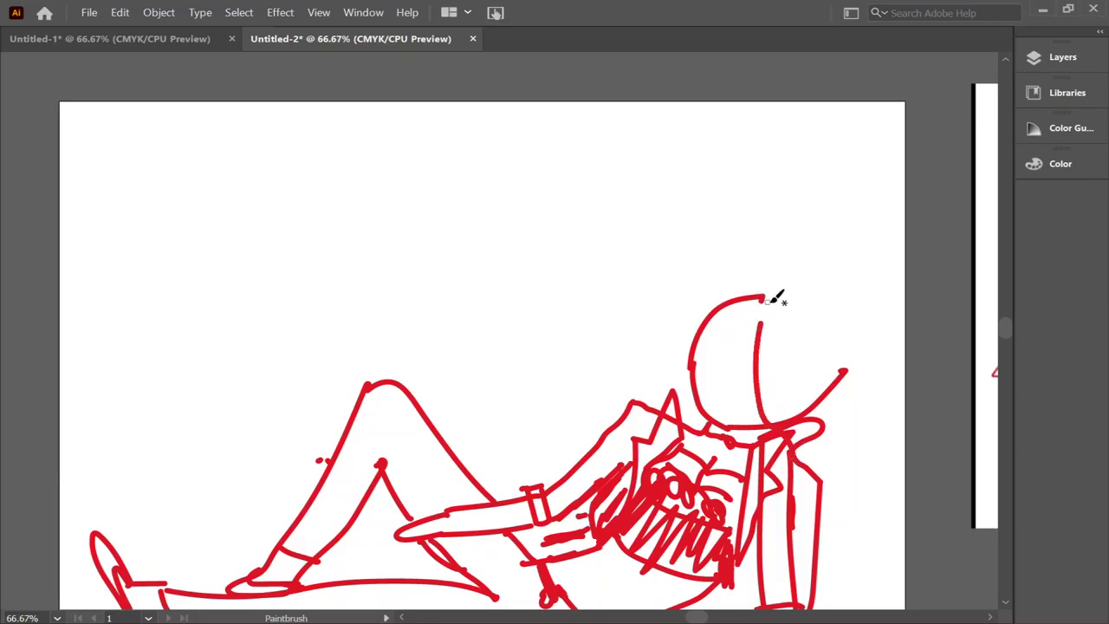
mouse_move(763, 325)
mouse_down()
mouse_move(726, 310)
mouse_move(715, 425)
mouse_up()
mouse_move(680, 342)
mouse_down()
mouse_move(689, 424)
mouse_move(736, 281)
mouse_move(789, 270)
mouse_move(858, 407)
mouse_move(825, 509)
mouse_up()
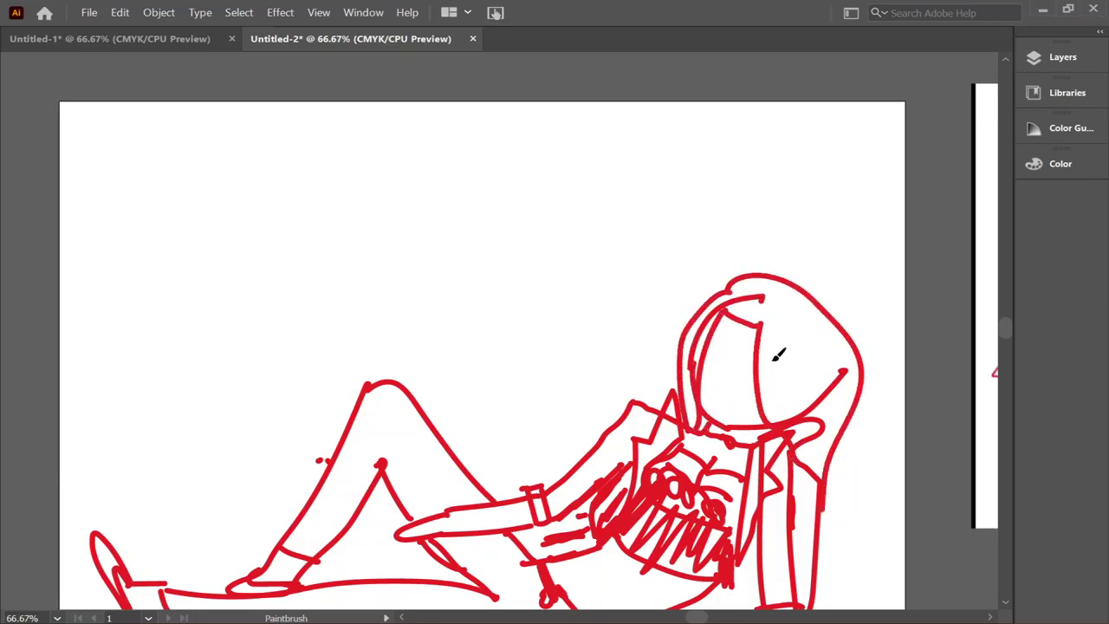
mouse_move(710, 366)
mouse_down()
mouse_move(743, 364)
mouse_move(745, 425)
mouse_up()
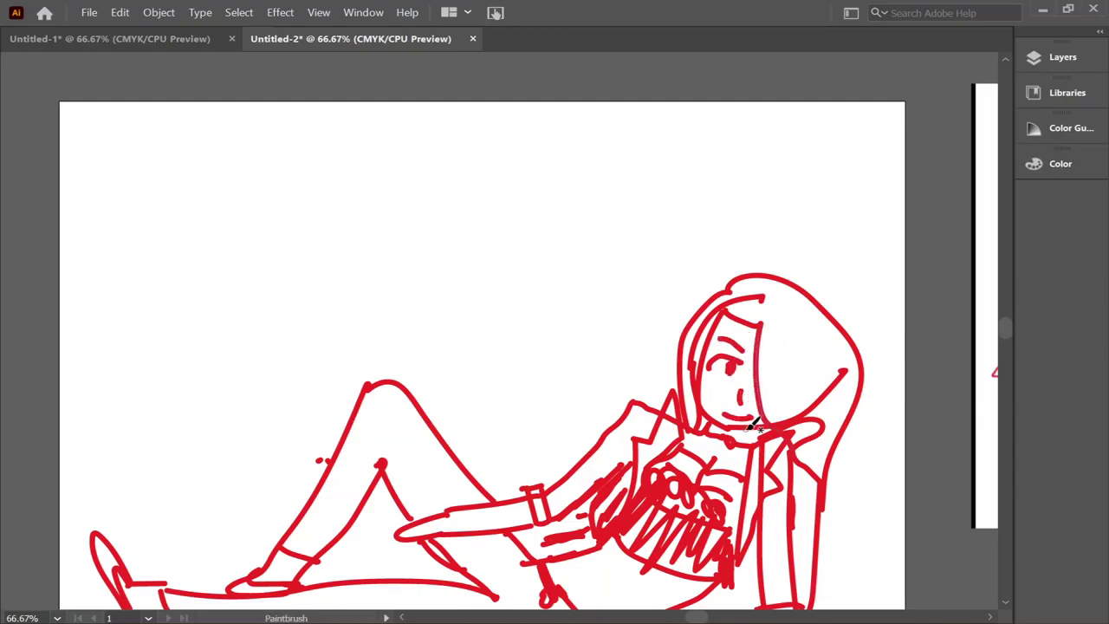
drag(1007, 325, 1007, 345)
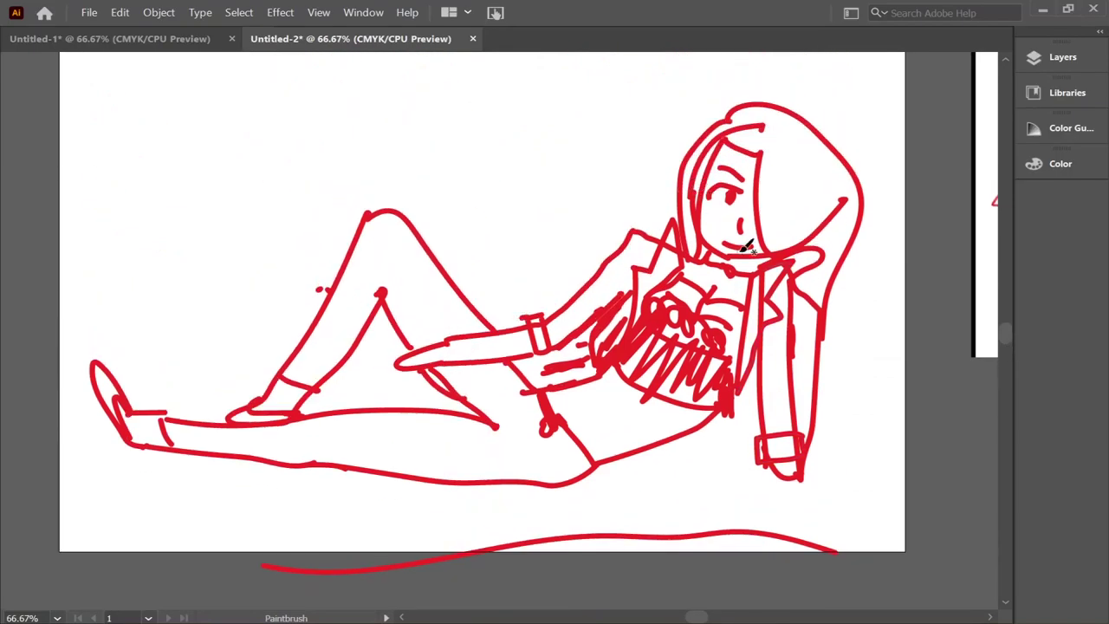
drag(555, 342, 648, 235)
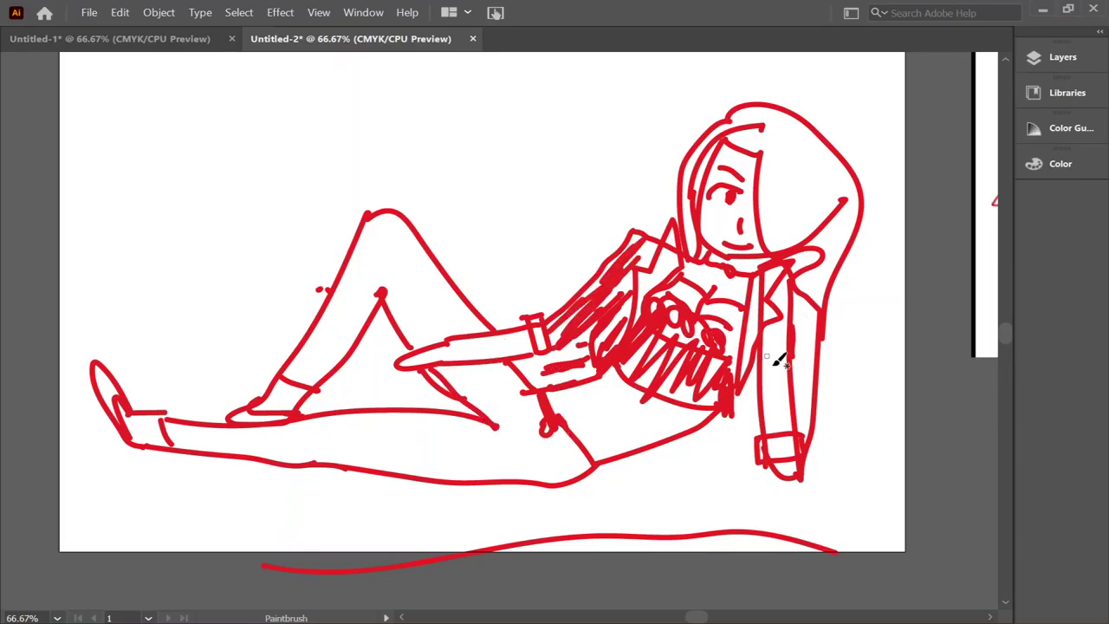
mouse_move(796, 308)
mouse_down()
mouse_move(805, 423)
mouse_move(795, 396)
mouse_up()
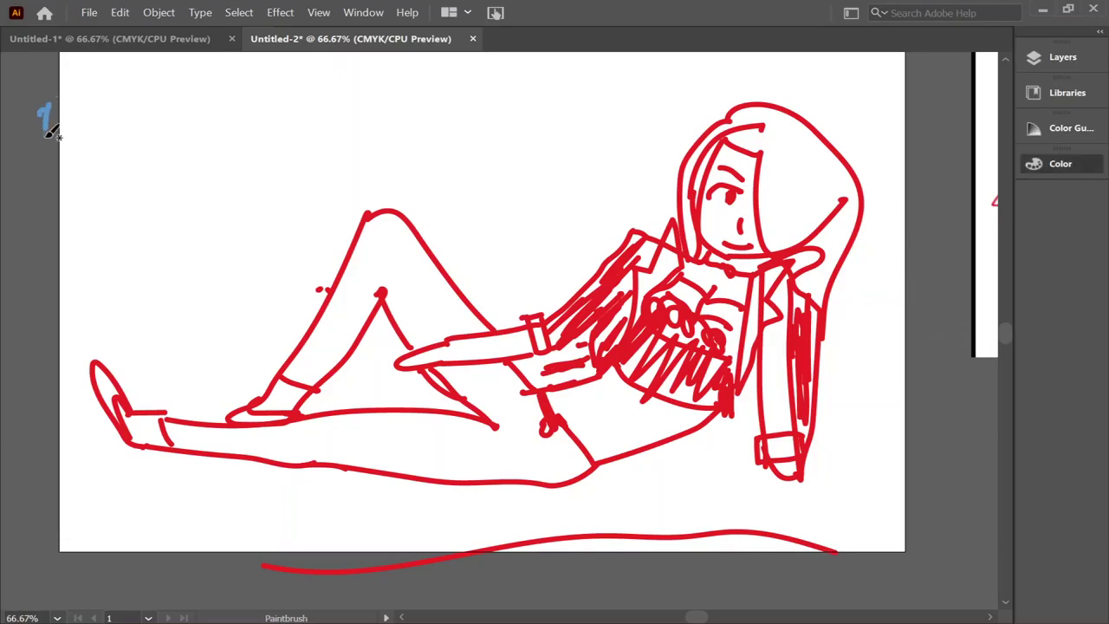
Trace the outer, left and right hair contours and bangs in blue
mouse_move(760, 149)
mouse_down()
mouse_move(819, 301)
mouse_move(741, 120)
mouse_up()
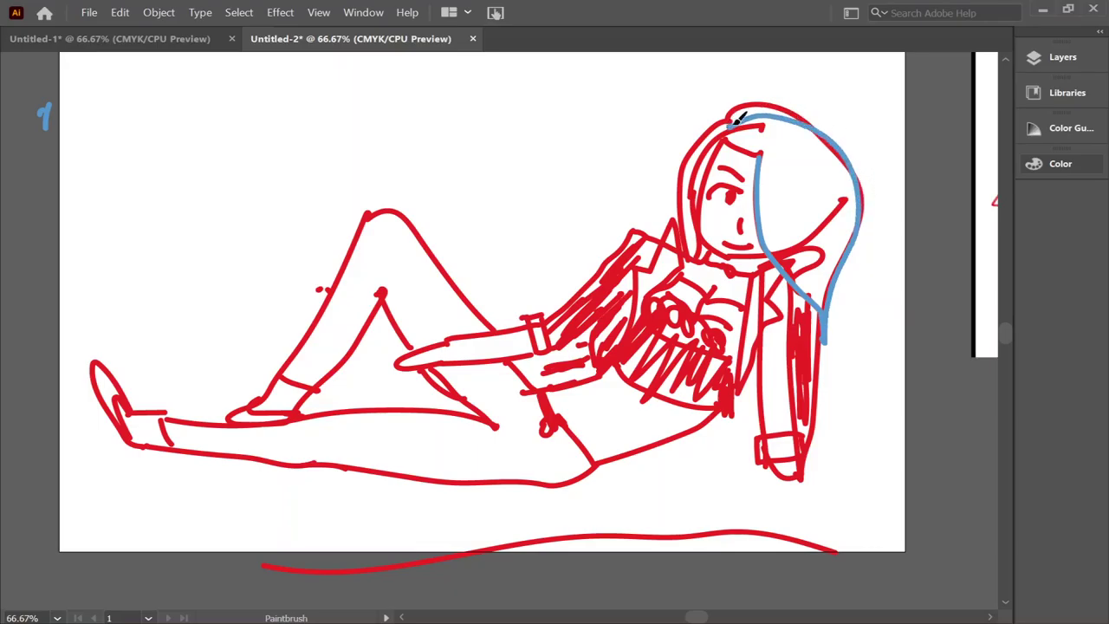
key(ctrl+z)
mouse_move(824, 333)
mouse_down()
mouse_move(727, 120)
mouse_move(692, 253)
mouse_up()
drag(759, 154, 697, 253)
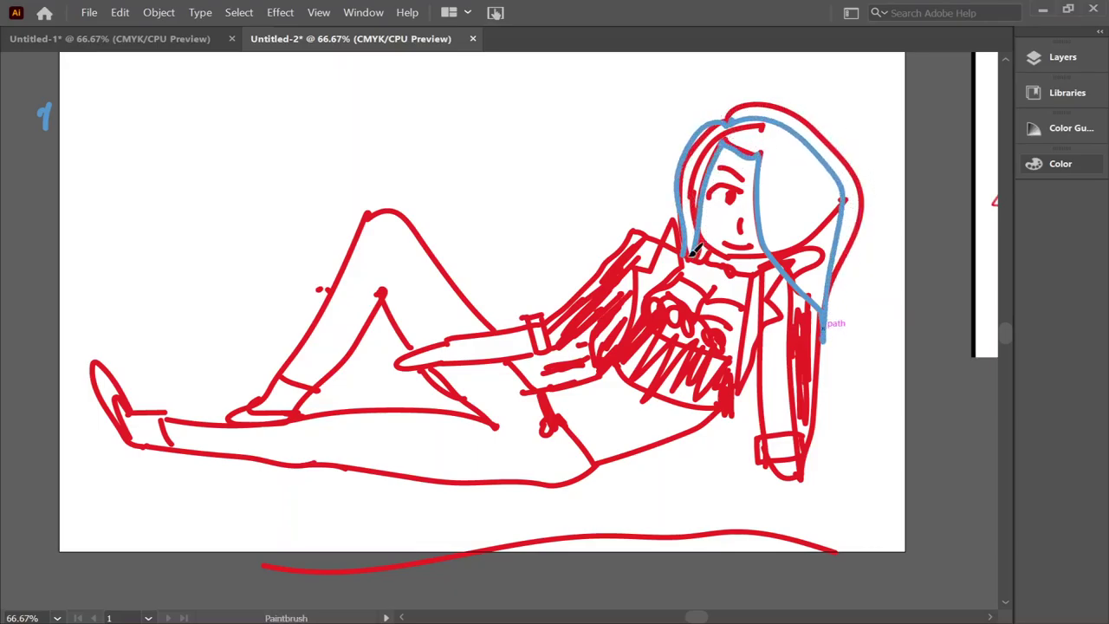
drag(793, 137, 823, 318)
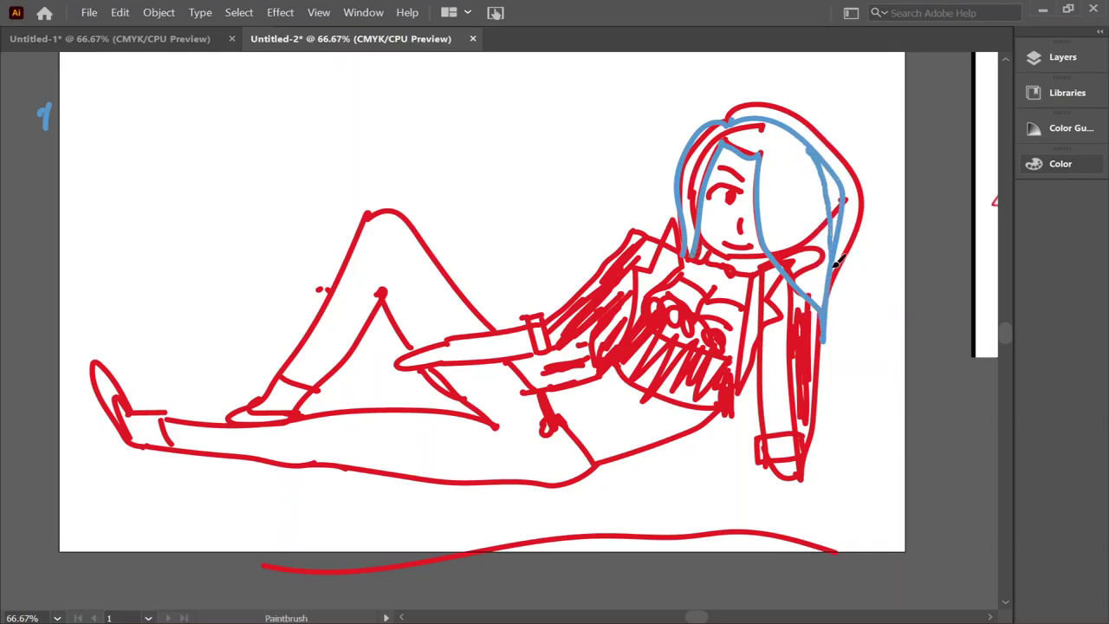
Erase and delete the stray blue hair pieces, then toggle the Layers panel
key(shift+e)
drag(839, 178, 841, 239)
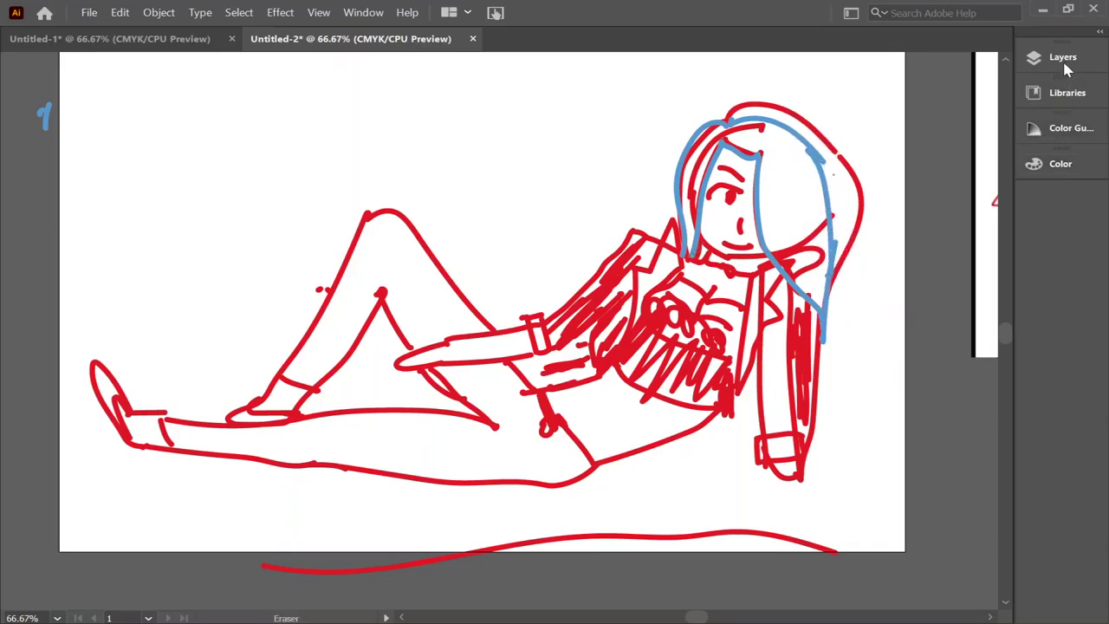
key(Delete)
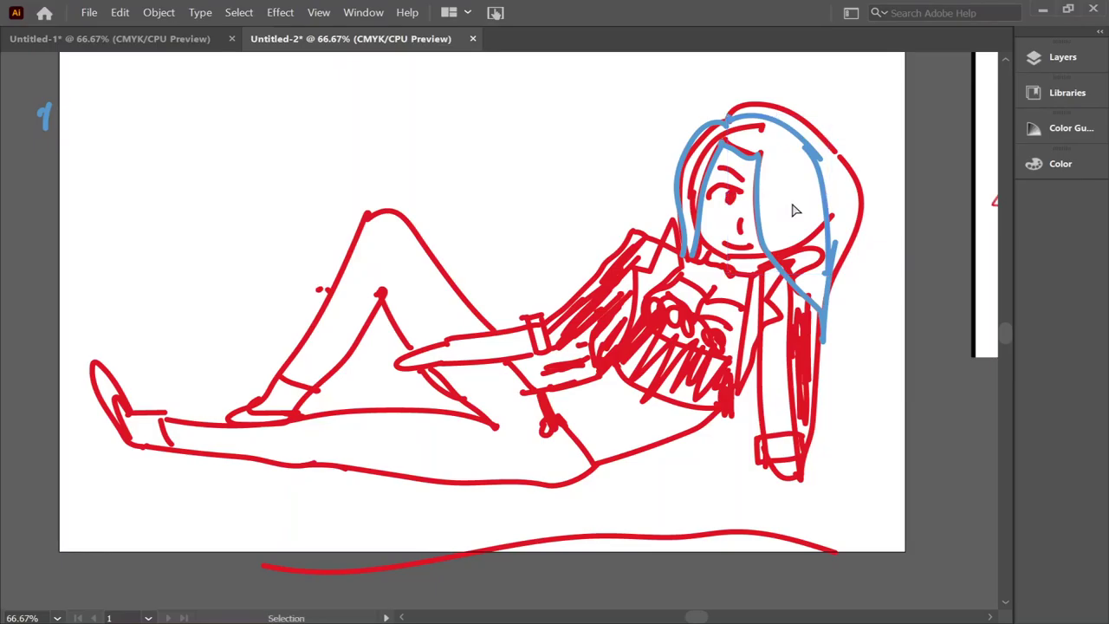
click(814, 152)
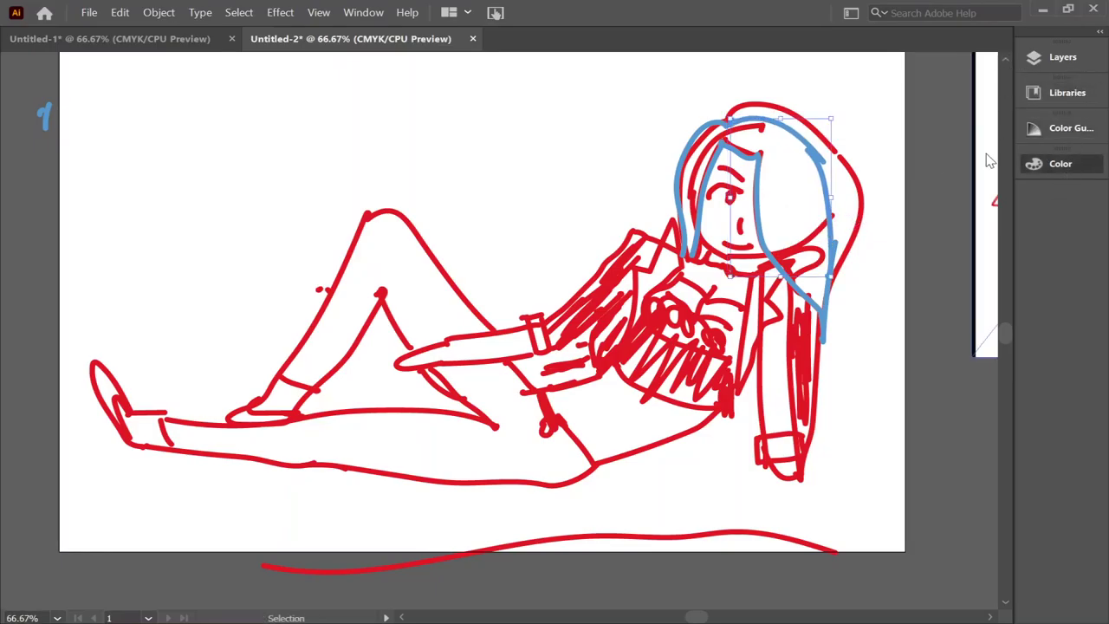
scroll(1011, 334, up, 3)
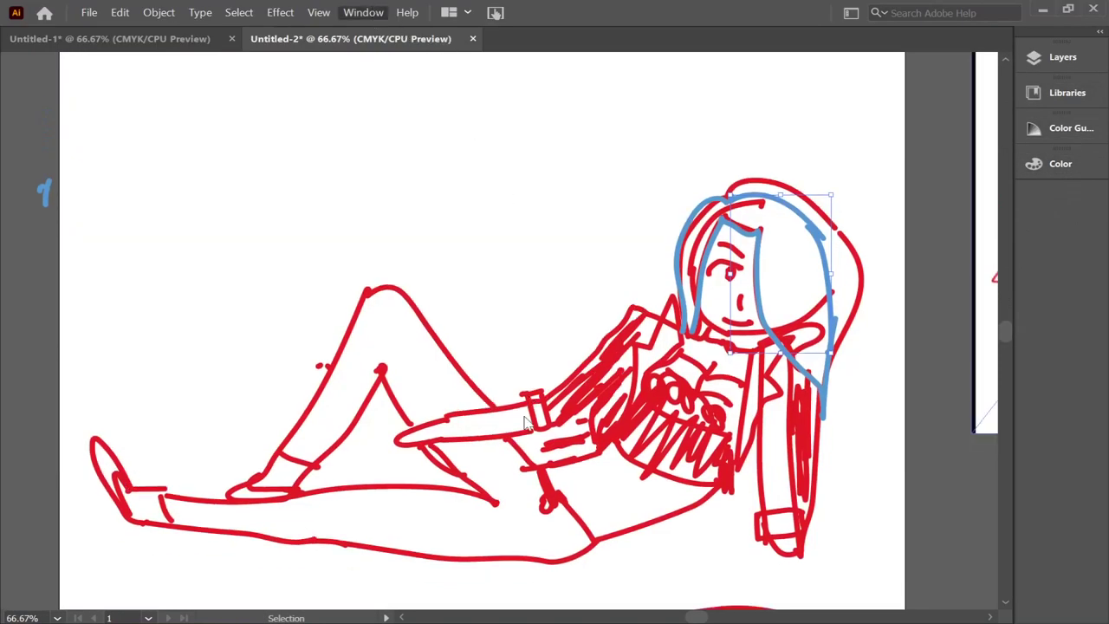
key(F7)
key(F7)
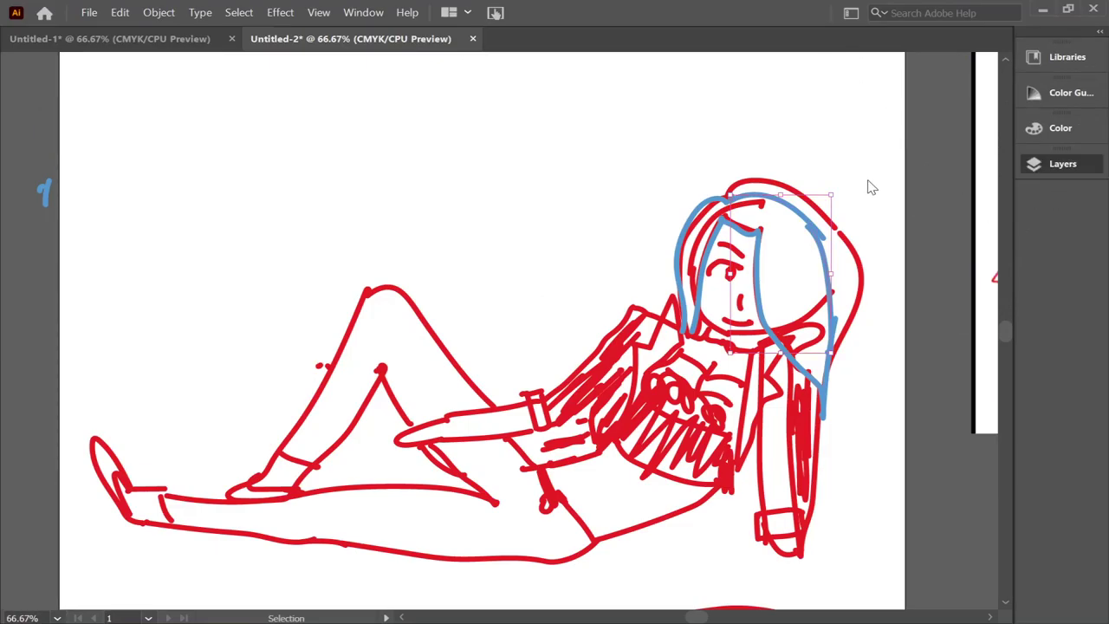
key(F7)
click(795, 320)
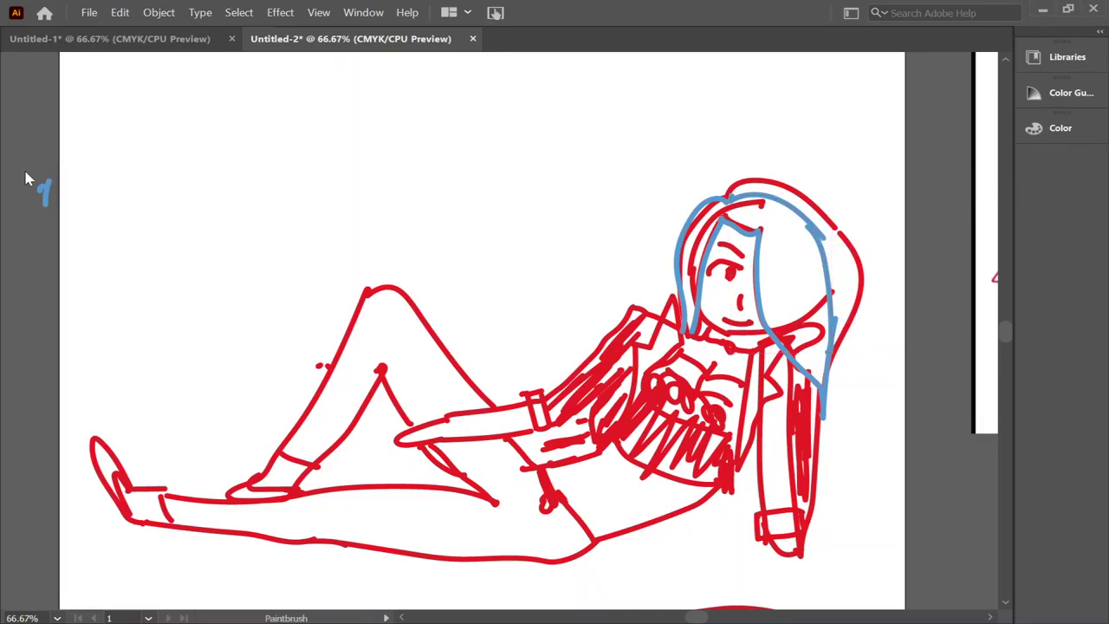
Redraw the blue iris, a hair strand beside the face, and the jaw line
key(ctrl+z)
drag(728, 264, 738, 269)
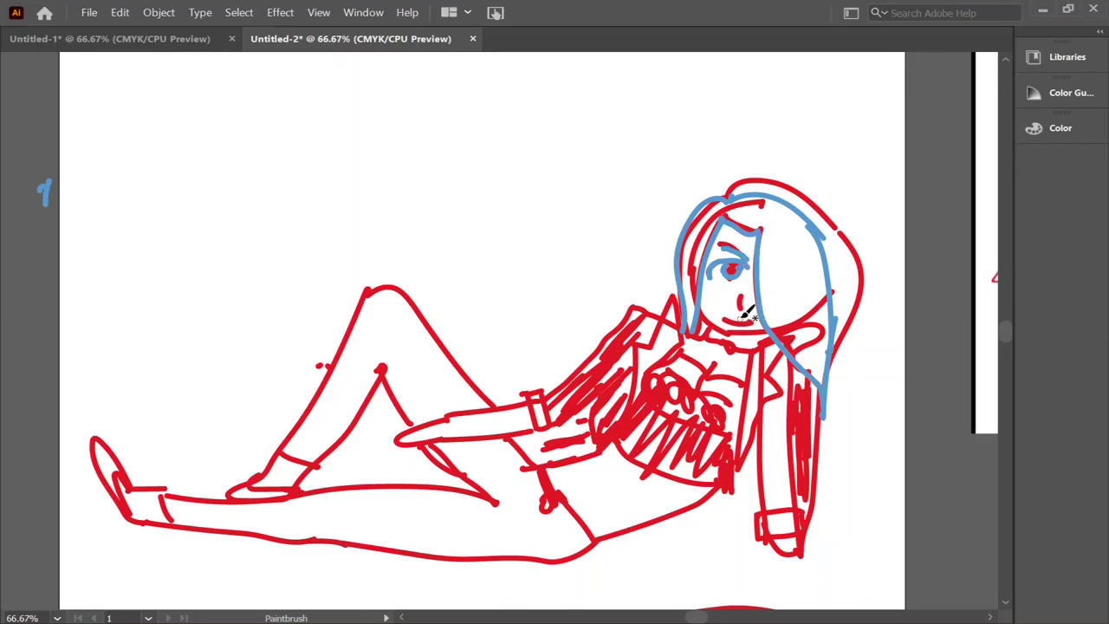
key(ctrl+z)
key(v)
key(b)
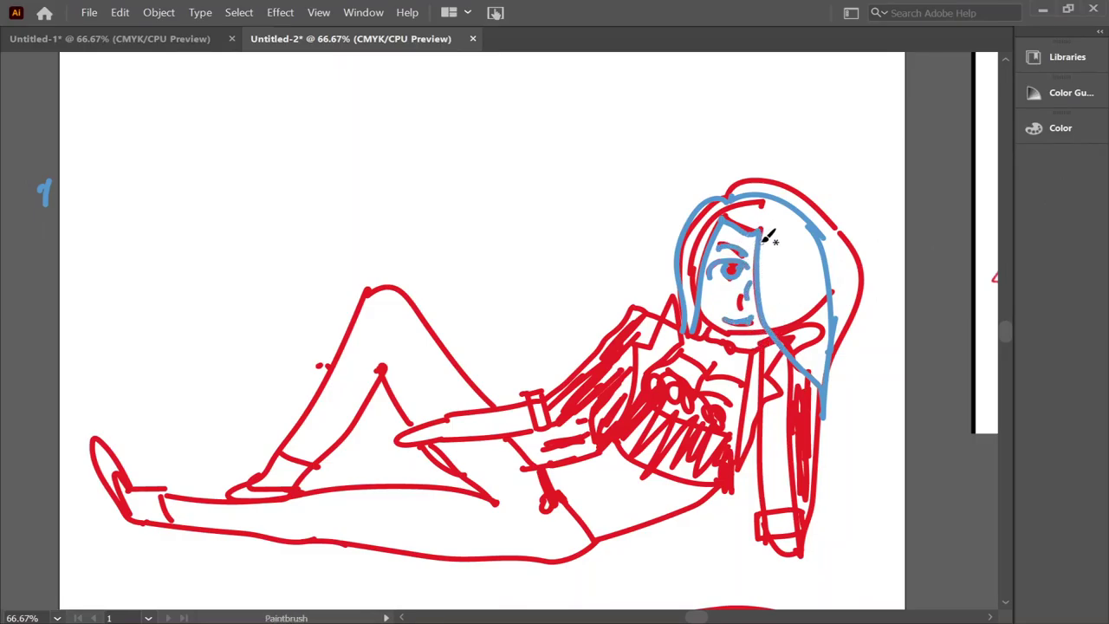
drag(762, 235, 821, 374)
key(shift+e)
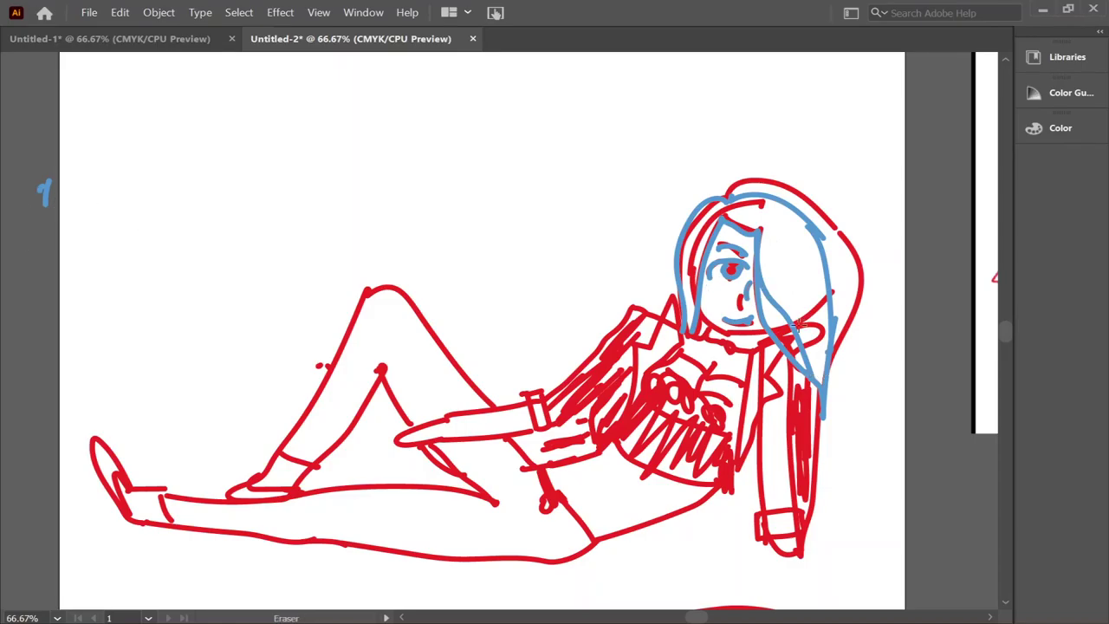
key(b)
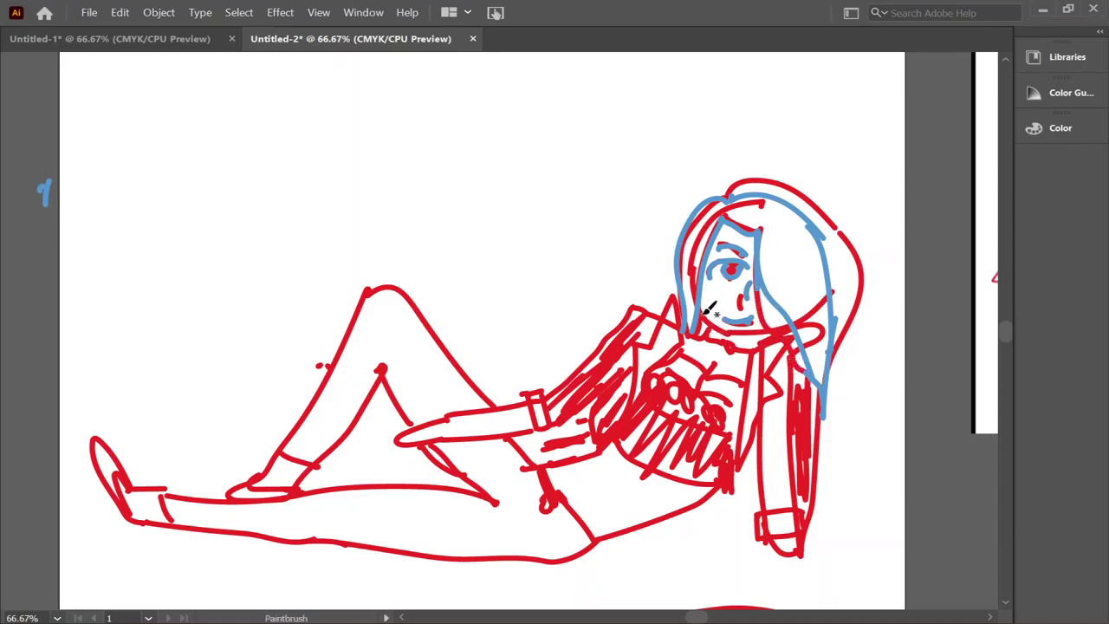
drag(703, 309, 793, 324)
drag(703, 310, 793, 327)
Replace the long hair stroke over the head with a short stroke across the top
drag(823, 381, 732, 206)
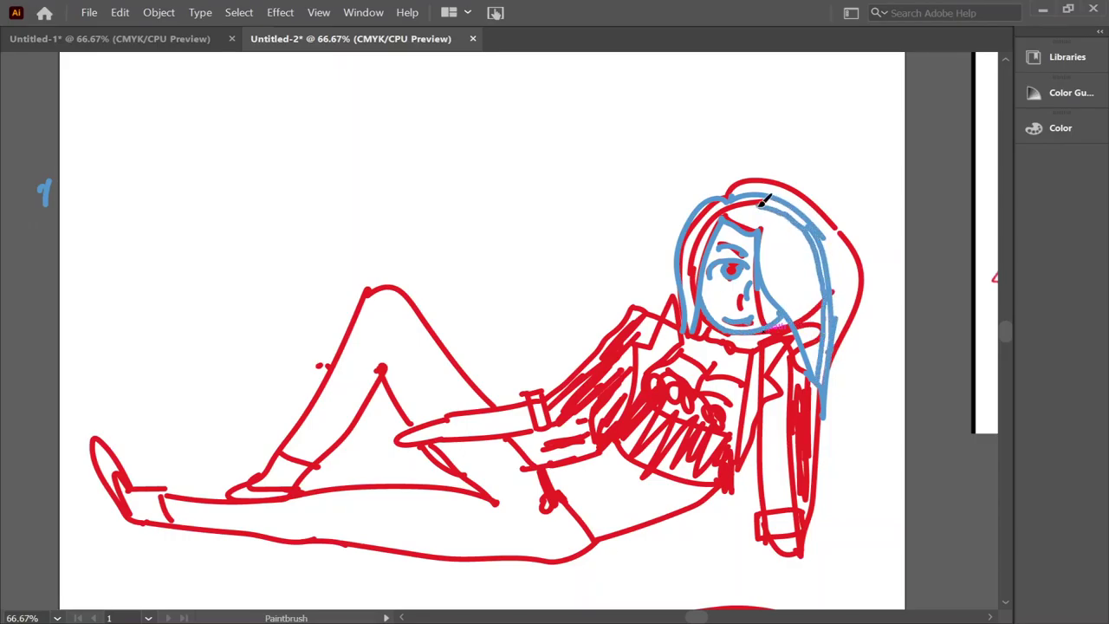
key(v)
click(799, 218)
key(Delete)
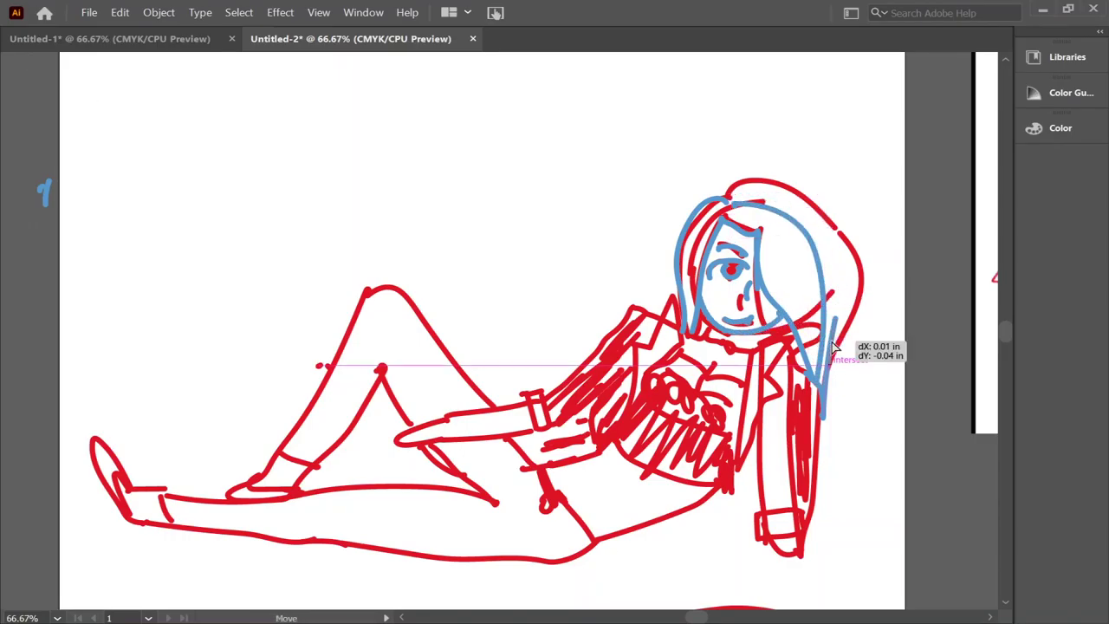
mouse_move(724, 213)
mouse_down()
mouse_move(792, 207)
mouse_move(805, 273)
mouse_up()
key(ctrl+z)
key(b)
drag(728, 208, 790, 201)
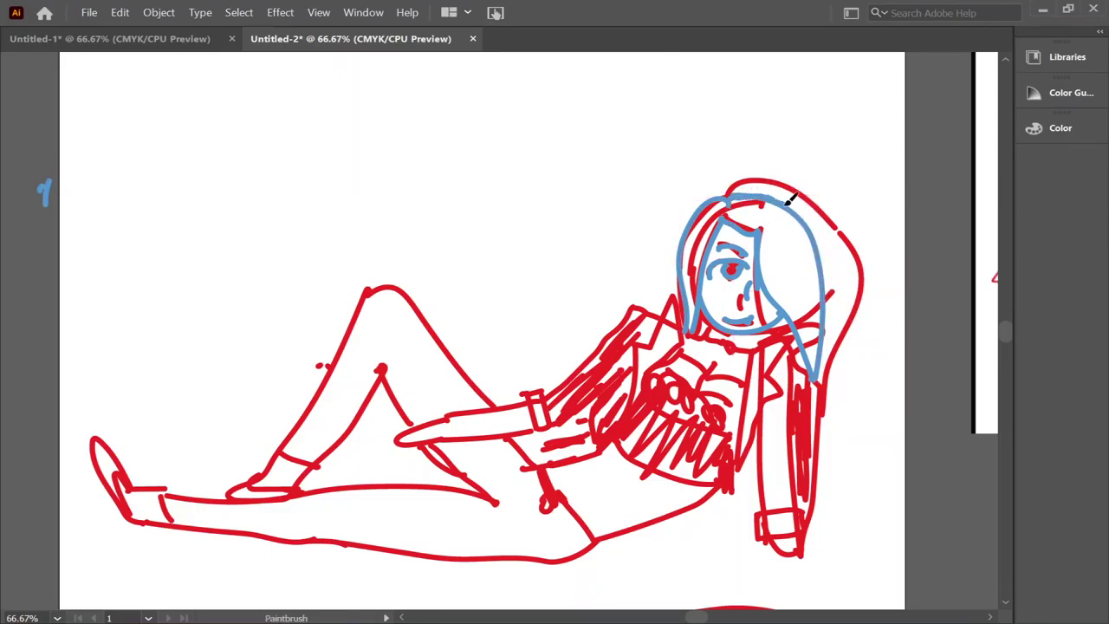
Redraw the hair strand beside the face over several undone attempts
drag(760, 271, 814, 385)
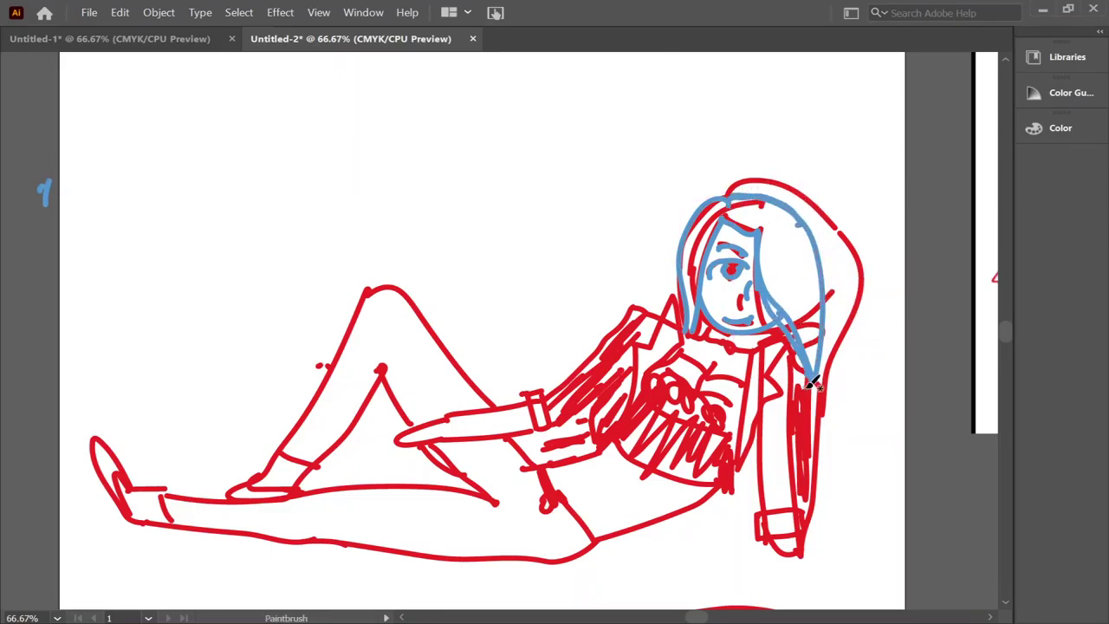
key(ctrl+z)
mouse_move(760, 267)
mouse_down()
mouse_move(785, 299)
mouse_move(822, 299)
mouse_up()
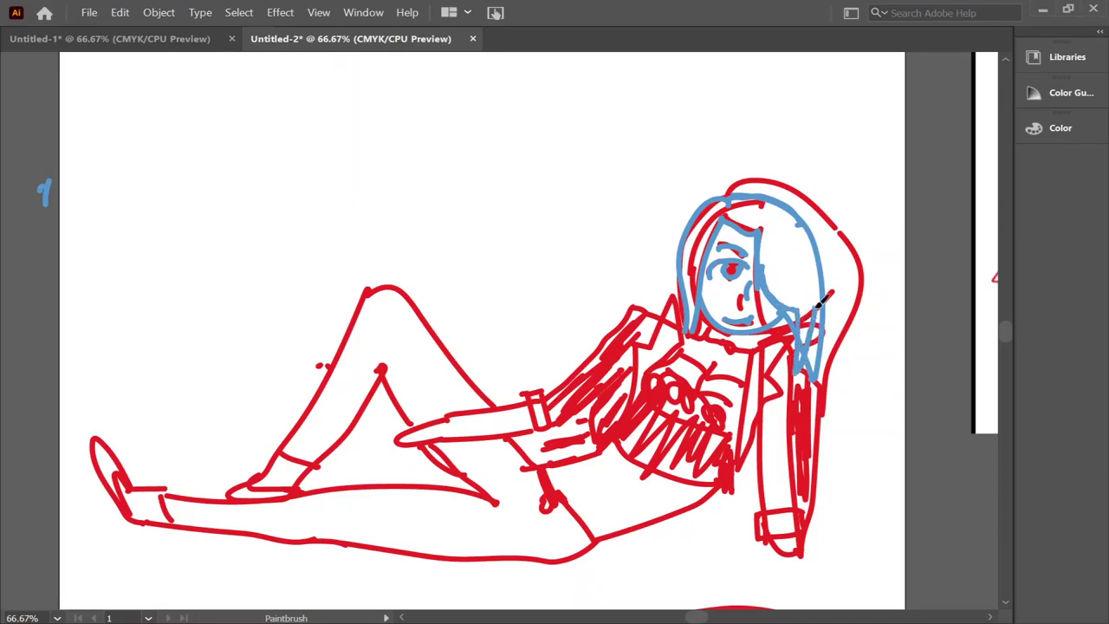
key(ctrl+z)
drag(762, 260, 814, 381)
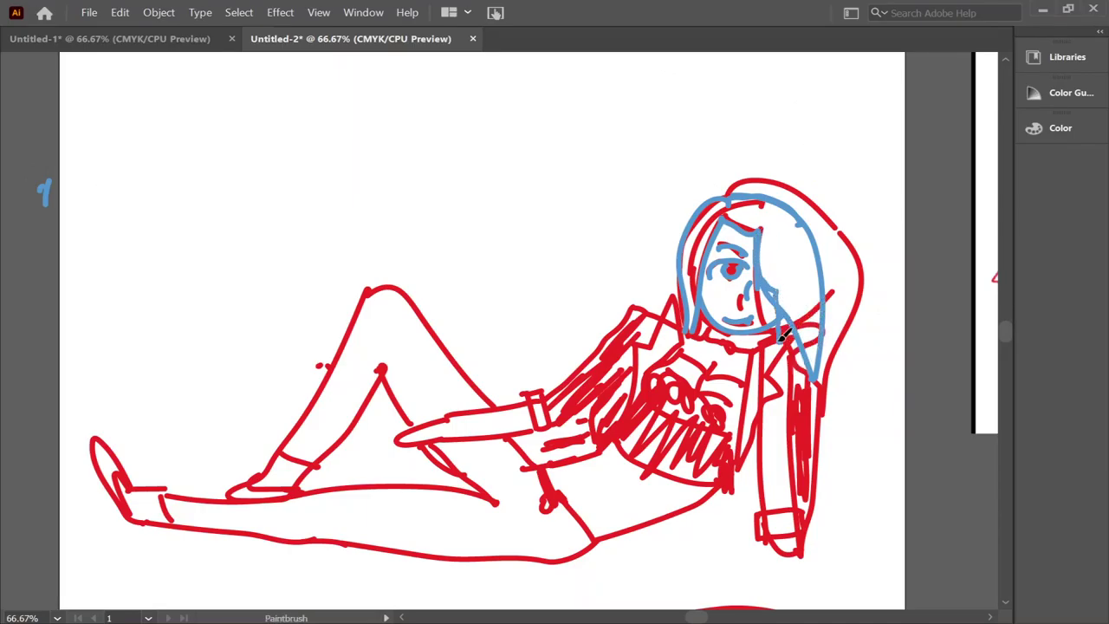
key(ctrl+z)
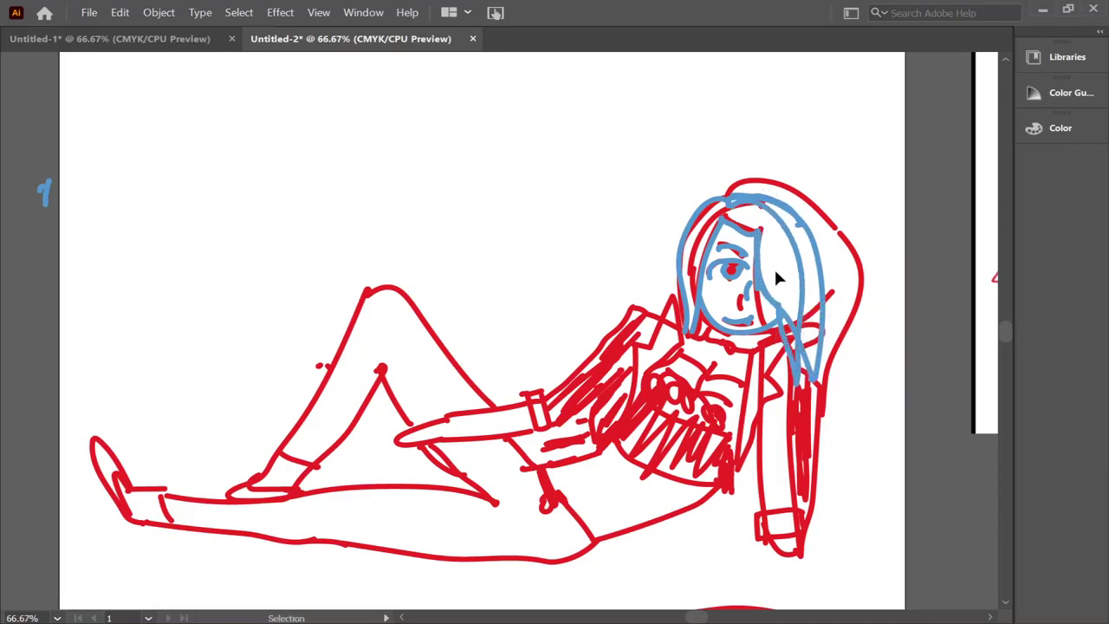
drag(782, 295, 795, 381)
Delete a stray side hair strand and reposition the eye strokes
click(32, 64)
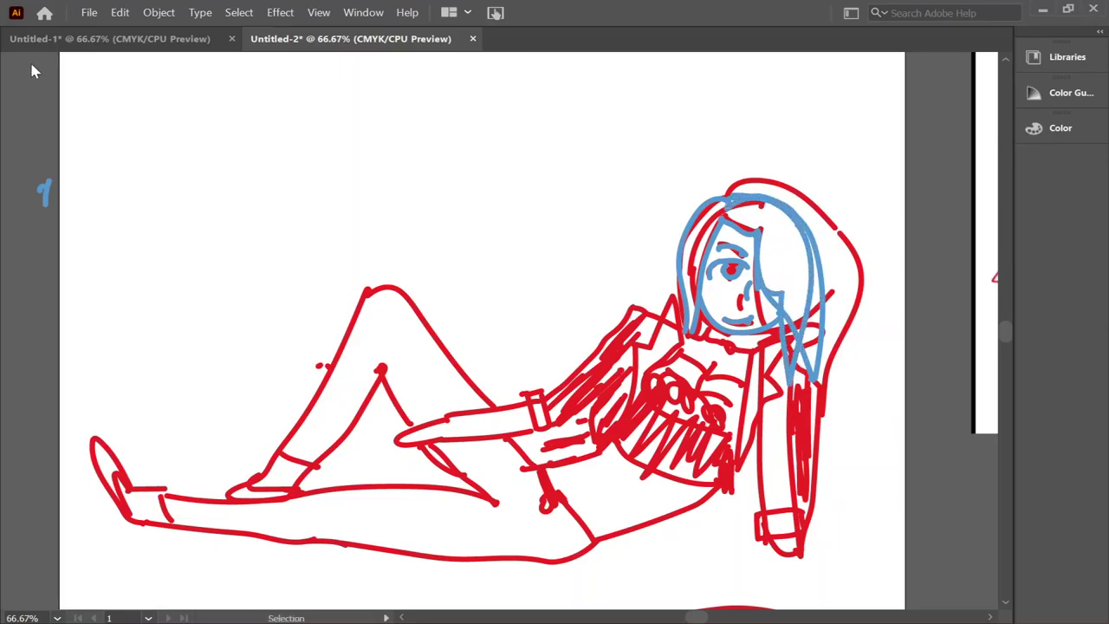
click(819, 382)
key(Delete)
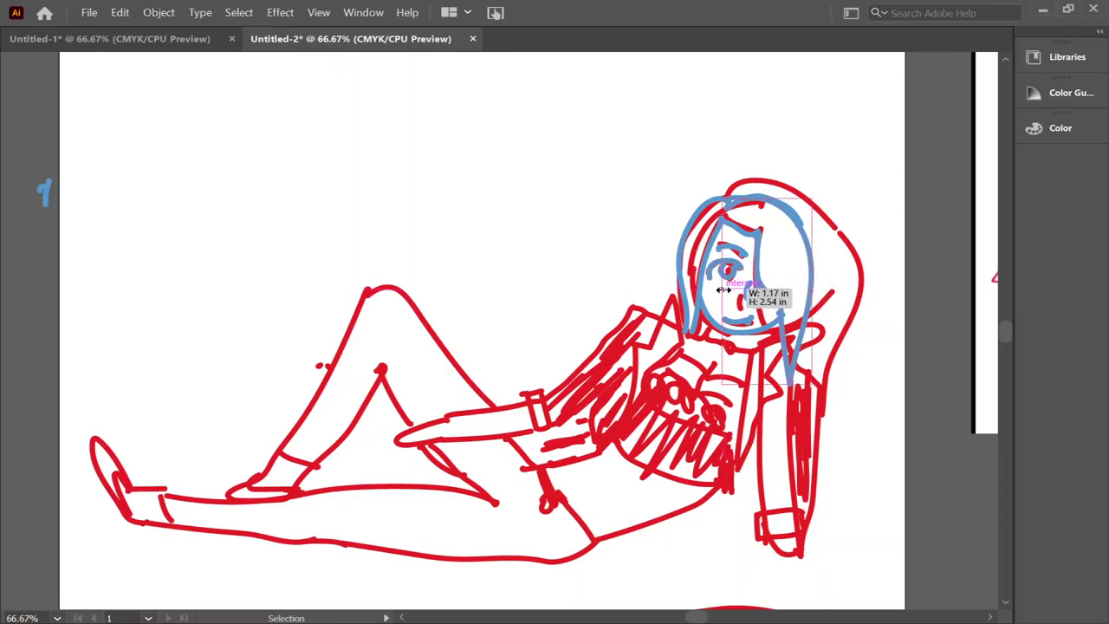
click(853, 303)
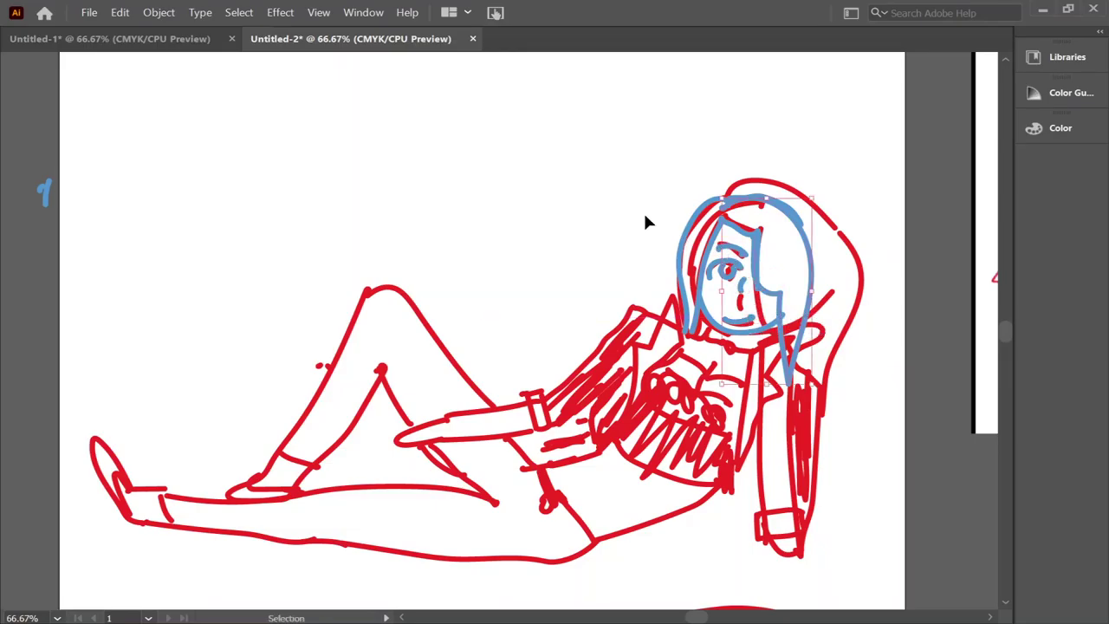
drag(728, 270, 740, 292)
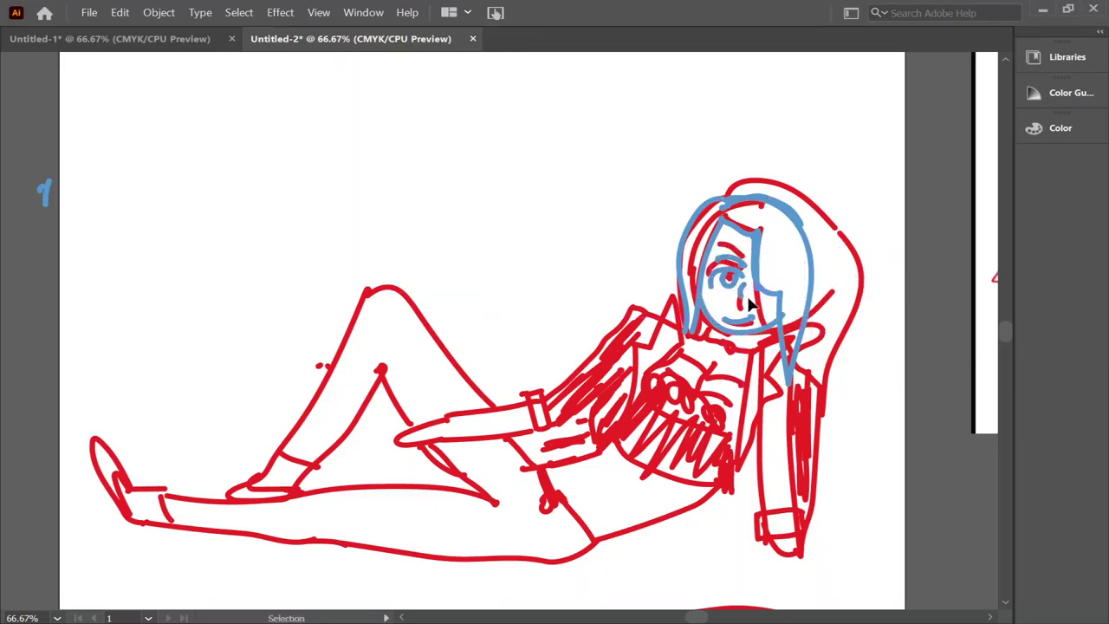
key(b)
Trace the blue neck, shoulder, chest outline and collar lines
drag(693, 338, 602, 444)
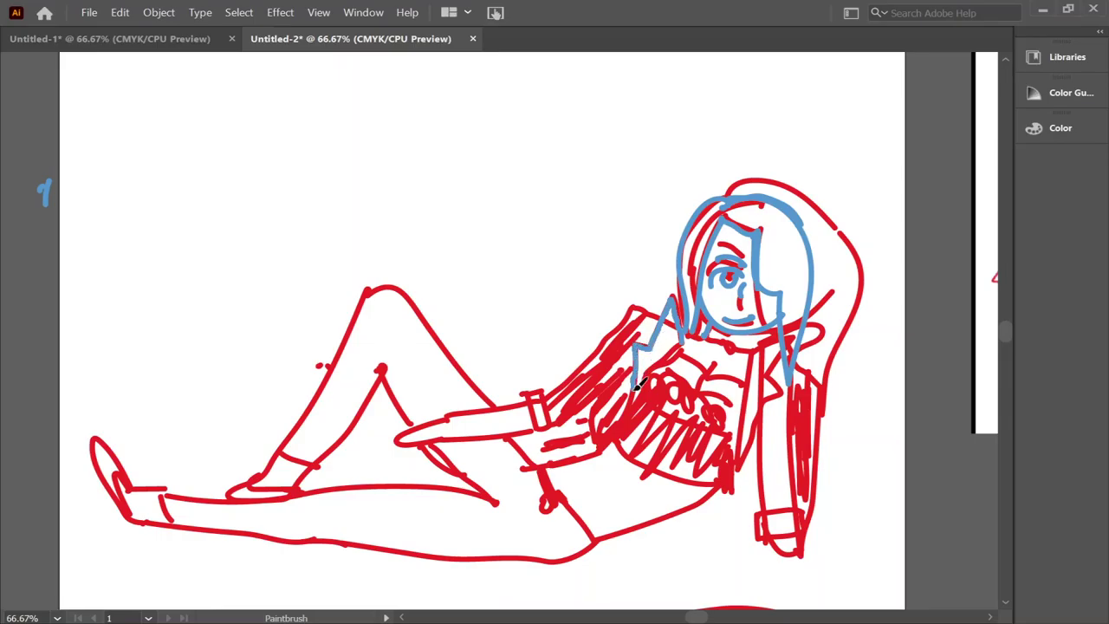
drag(697, 342, 732, 433)
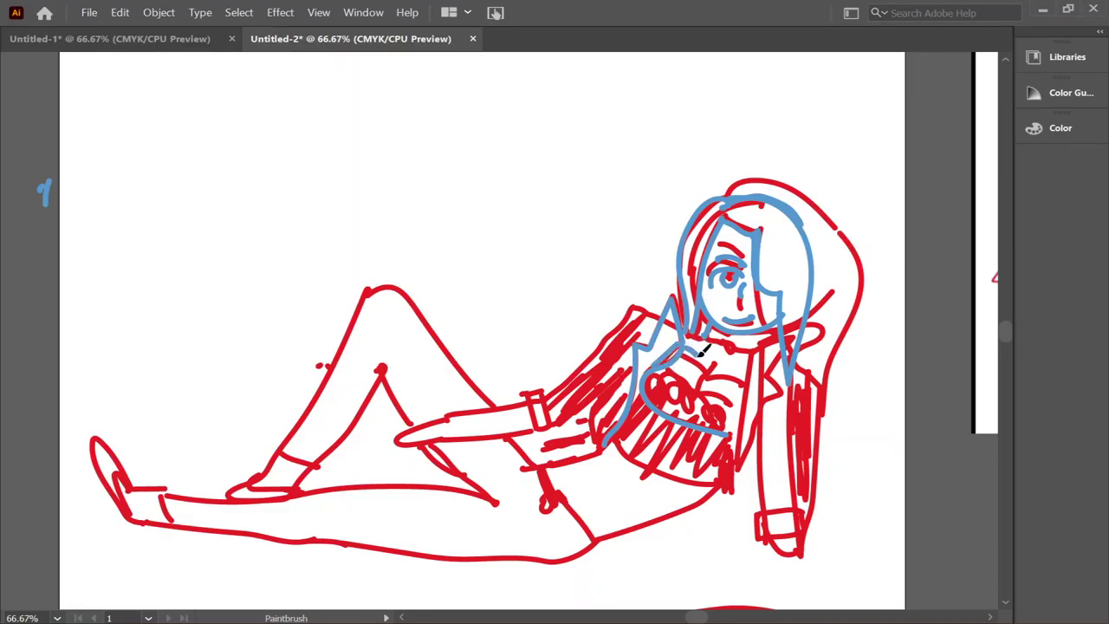
drag(674, 348, 745, 382)
drag(673, 368, 749, 405)
drag(717, 371, 732, 396)
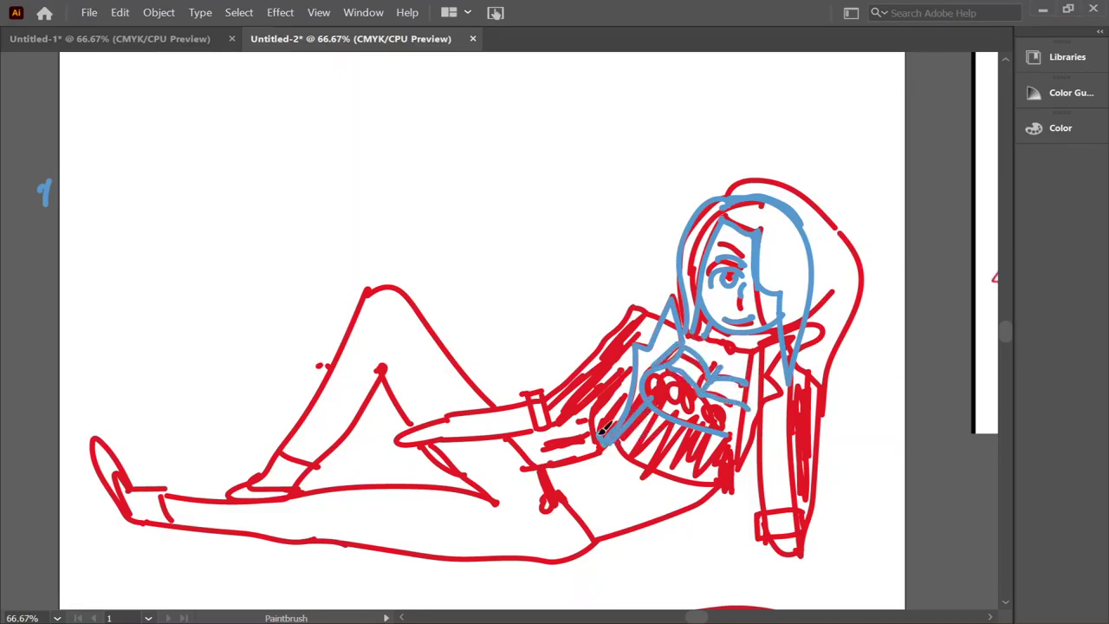
Trace the chest's left edge and the upper arm to the cuff, then undo the arm strokes
drag(643, 430, 637, 354)
drag(636, 309, 555, 394)
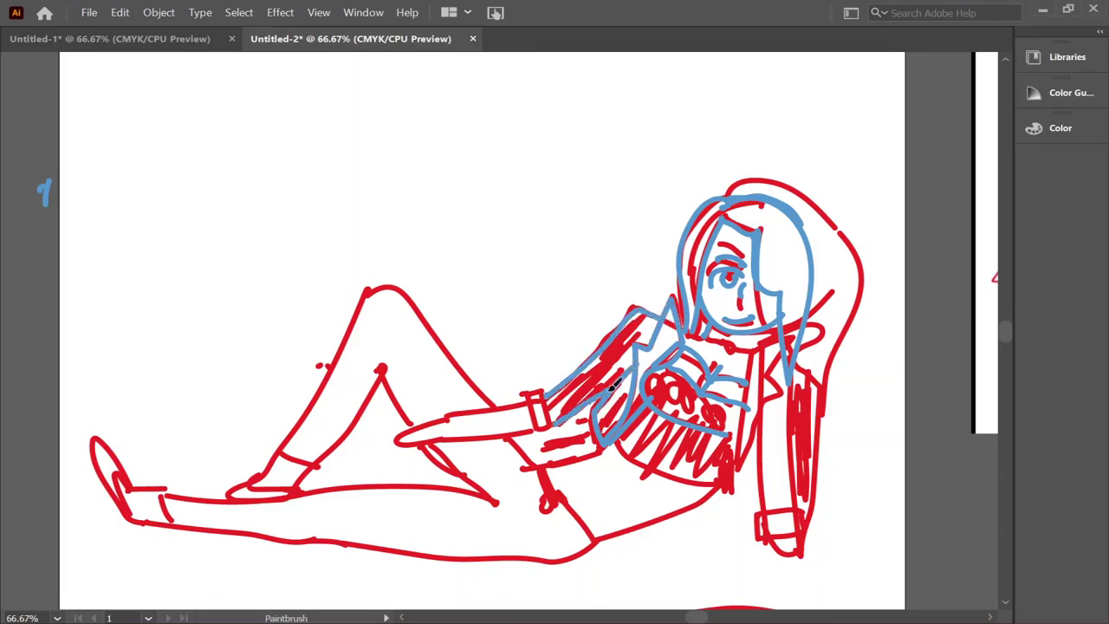
mouse_move(619, 381)
mouse_down()
mouse_move(559, 426)
mouse_move(475, 412)
mouse_up()
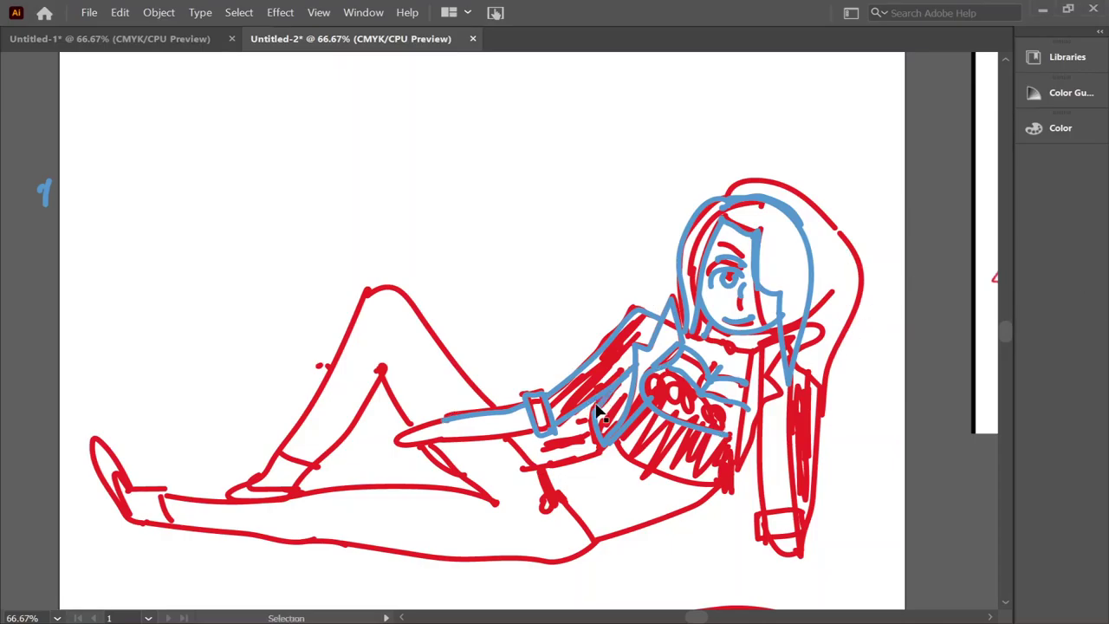
key(ctrl+z)
key(ctrl+z)
key(ctrl+z)
Trace the raised arm with its cuff and add collar details at the neck
mouse_move(667, 321)
mouse_down()
mouse_move(524, 278)
mouse_move(359, 294)
mouse_move(624, 338)
mouse_move(641, 363)
mouse_move(622, 431)
mouse_up()
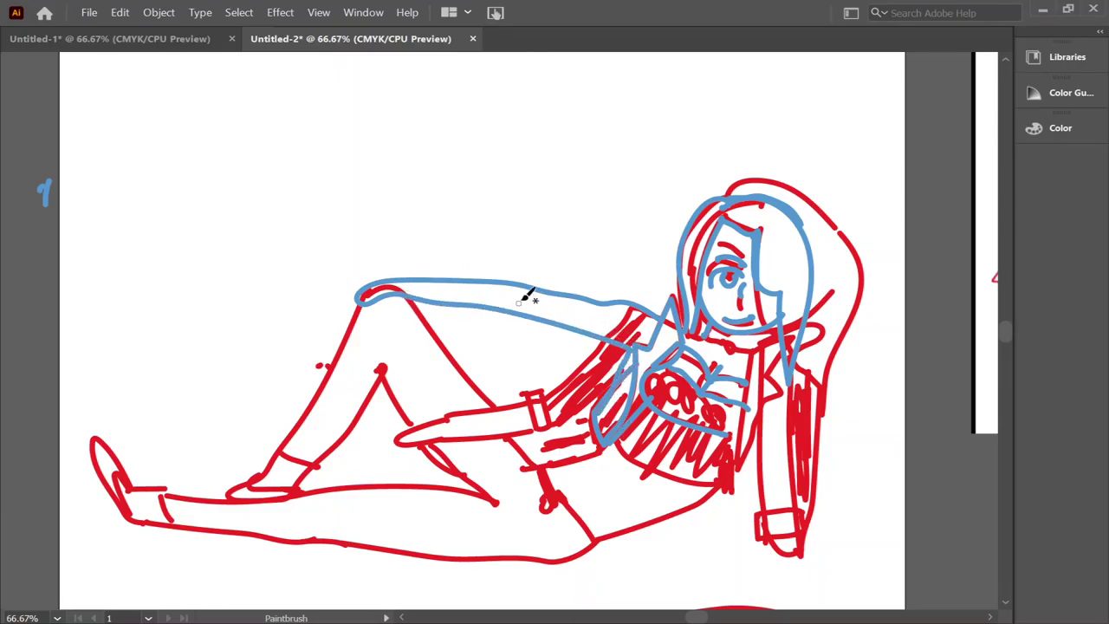
mouse_move(502, 274)
mouse_down()
mouse_move(498, 320)
mouse_move(511, 319)
mouse_up()
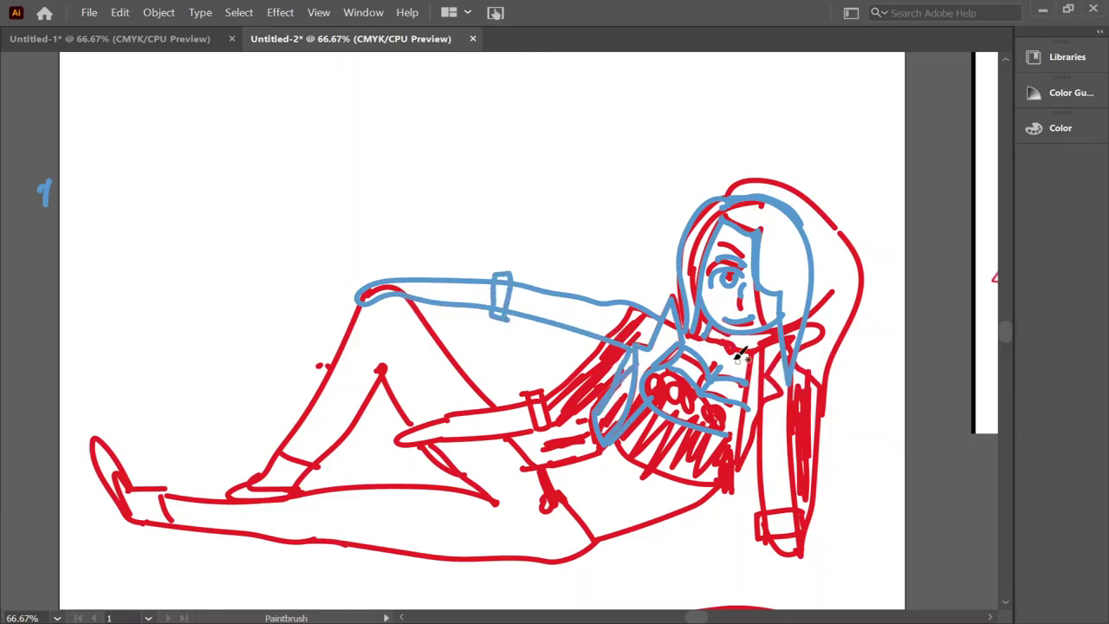
mouse_move(710, 334)
mouse_down()
mouse_move(735, 351)
mouse_move(769, 346)
mouse_move(784, 389)
mouse_move(754, 442)
mouse_move(762, 472)
mouse_up()
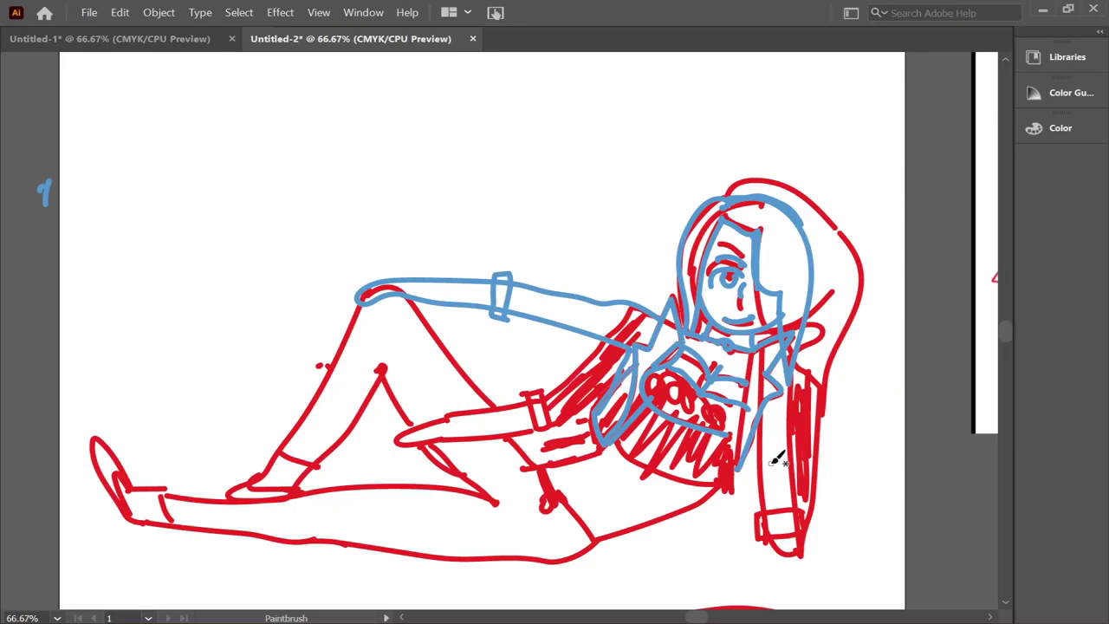
mouse_move(752, 337)
mouse_down()
mouse_move(778, 354)
mouse_move(779, 386)
mouse_move(802, 347)
mouse_move(776, 398)
mouse_up()
Replace the diagonal torso stroke, then outline the torso edges, bottom and thigh
key(v)
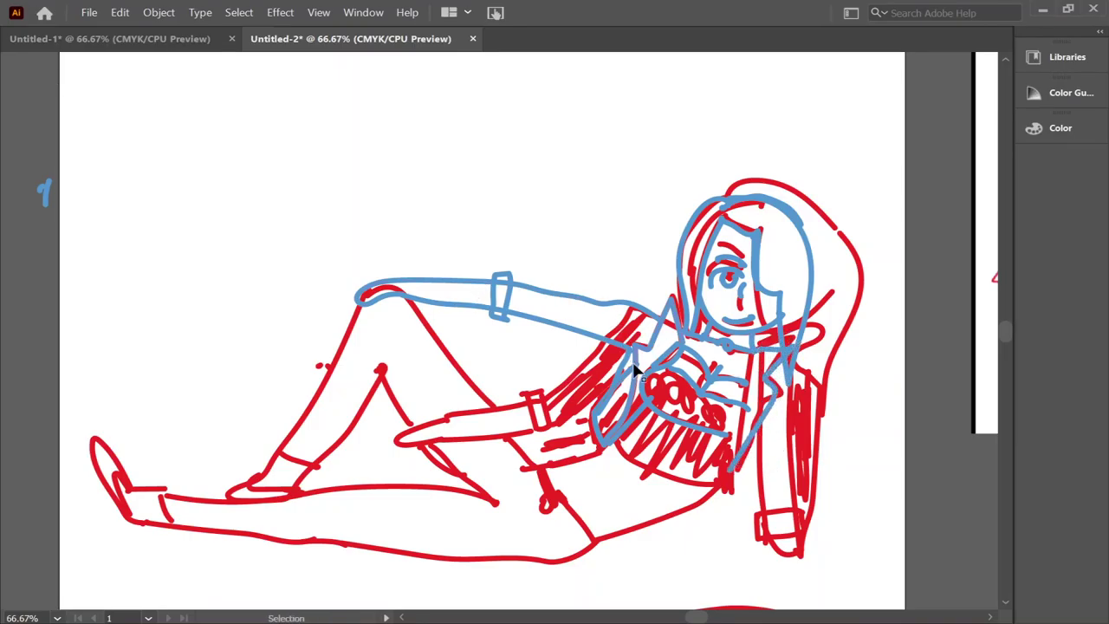
click(642, 369)
key(Delete)
key(b)
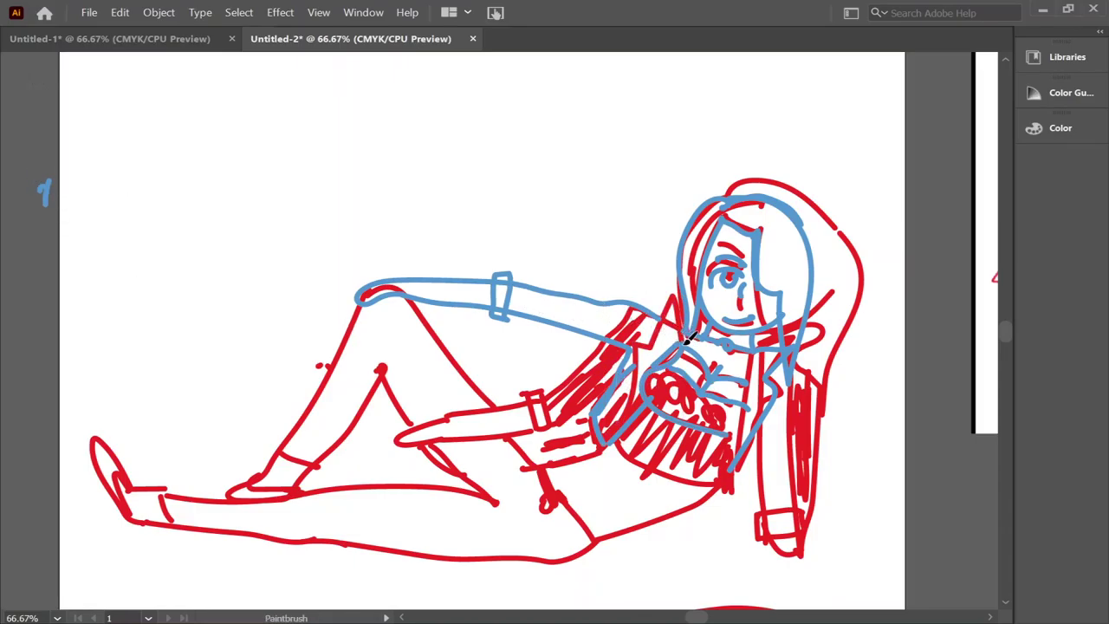
drag(674, 299, 628, 418)
mouse_move(738, 465)
mouse_down()
mouse_move(750, 346)
mouse_move(733, 433)
mouse_up()
mouse_move(622, 433)
mouse_down()
mouse_move(703, 475)
mouse_move(759, 428)
mouse_move(763, 485)
mouse_up()
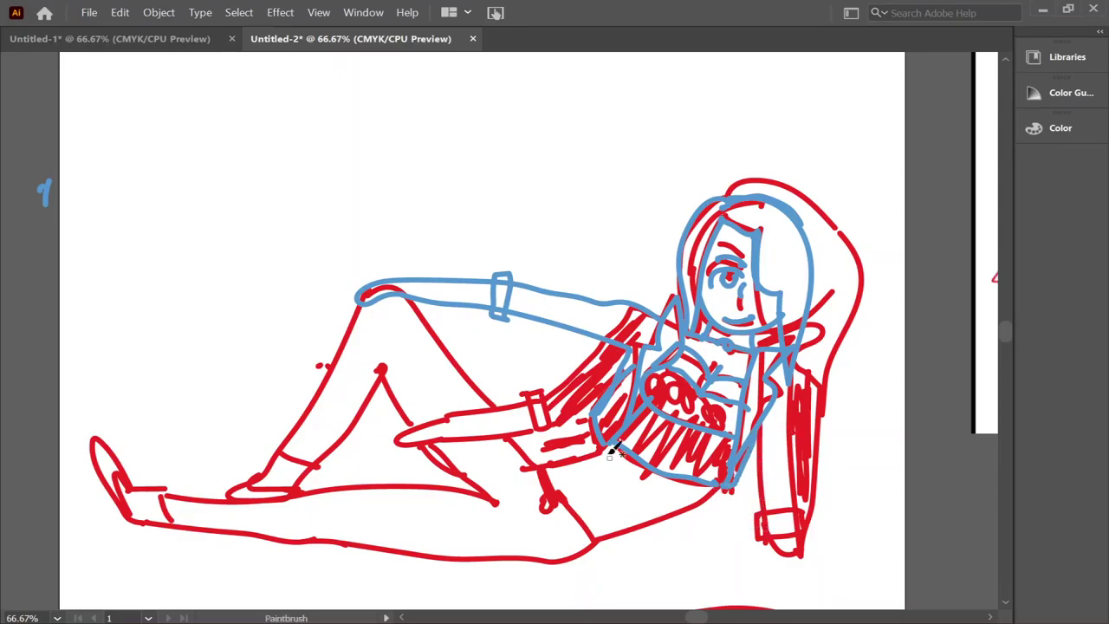
mouse_move(541, 456)
mouse_down()
mouse_move(596, 530)
mouse_move(727, 485)
mouse_up()
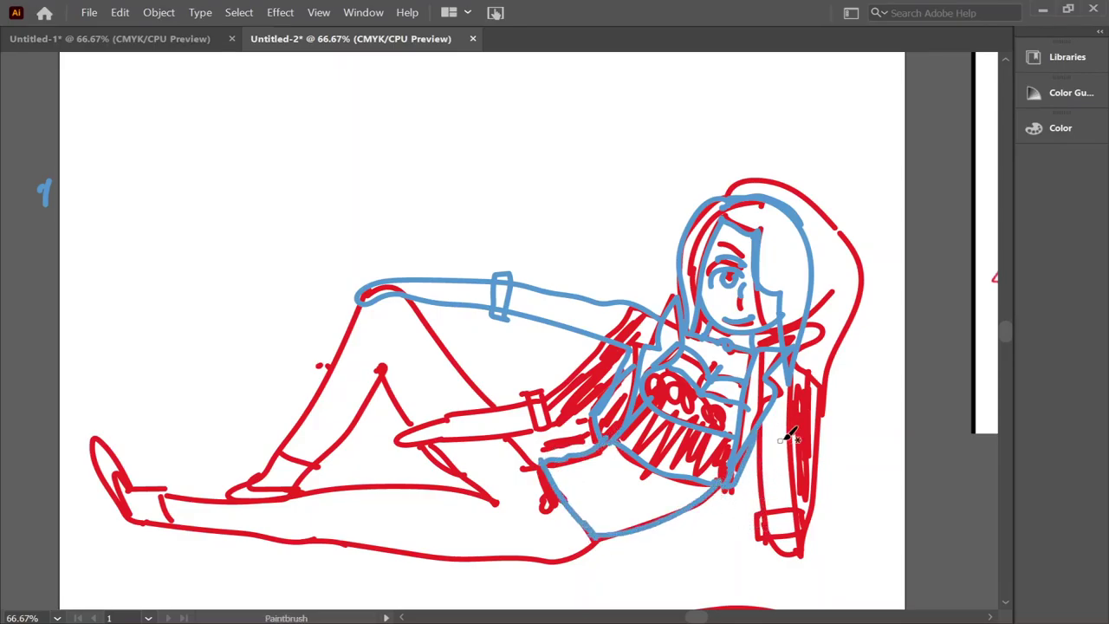
Redraw the right arm with its cuff, erase a stray shoulder stroke, and draw the cheek hand
mouse_move(814, 360)
mouse_down()
mouse_move(823, 485)
mouse_move(801, 535)
mouse_move(767, 467)
mouse_move(769, 374)
mouse_move(788, 334)
mouse_move(796, 511)
mouse_up()
key(ctrl+z)
mouse_move(760, 346)
mouse_down()
mouse_move(761, 511)
mouse_move(801, 524)
mouse_move(810, 359)
mouse_up()
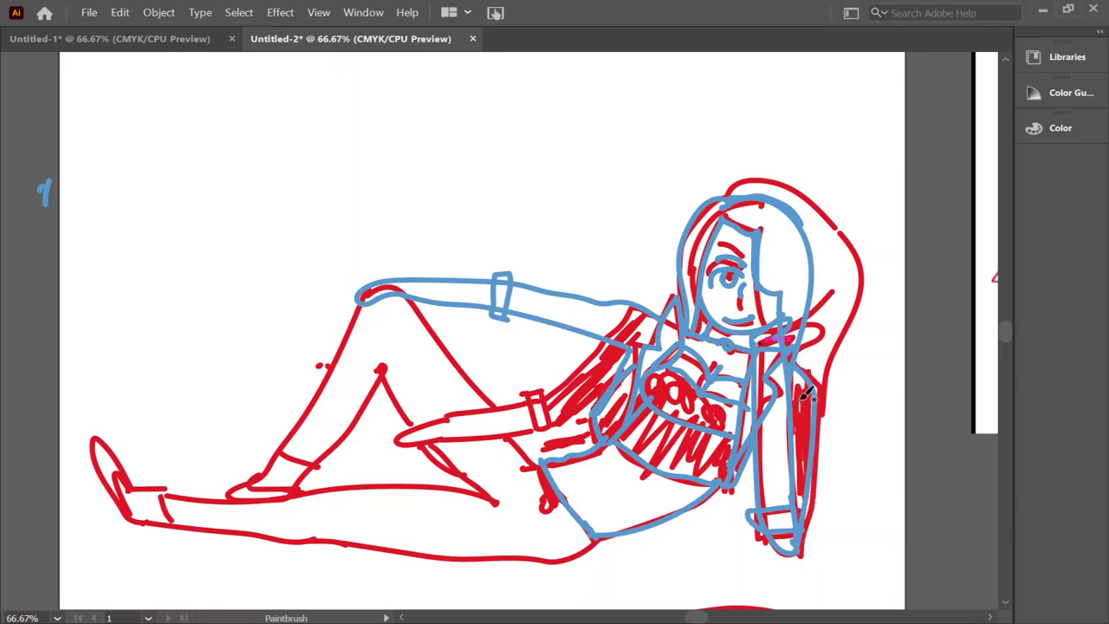
key(v)
click(777, 370)
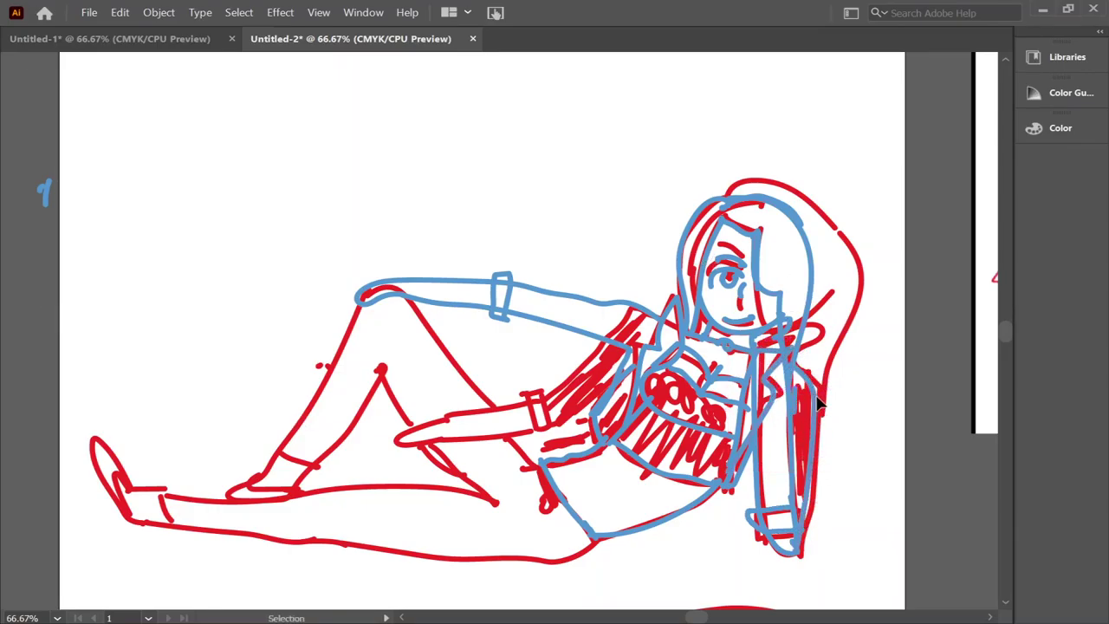
key(shift+e)
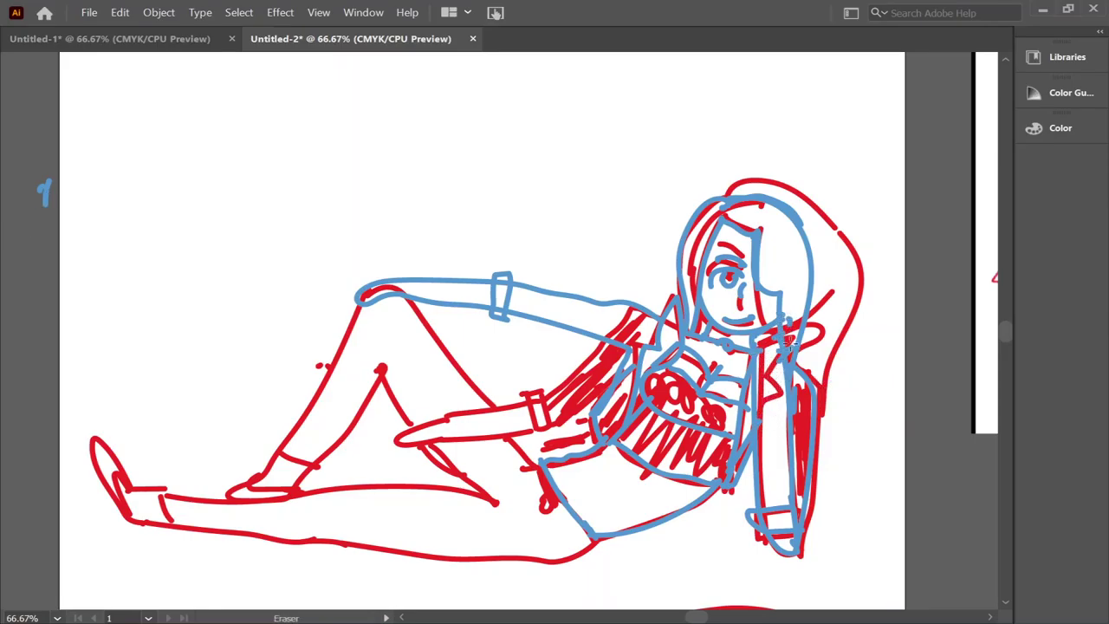
drag(788, 329, 762, 407)
key(b)
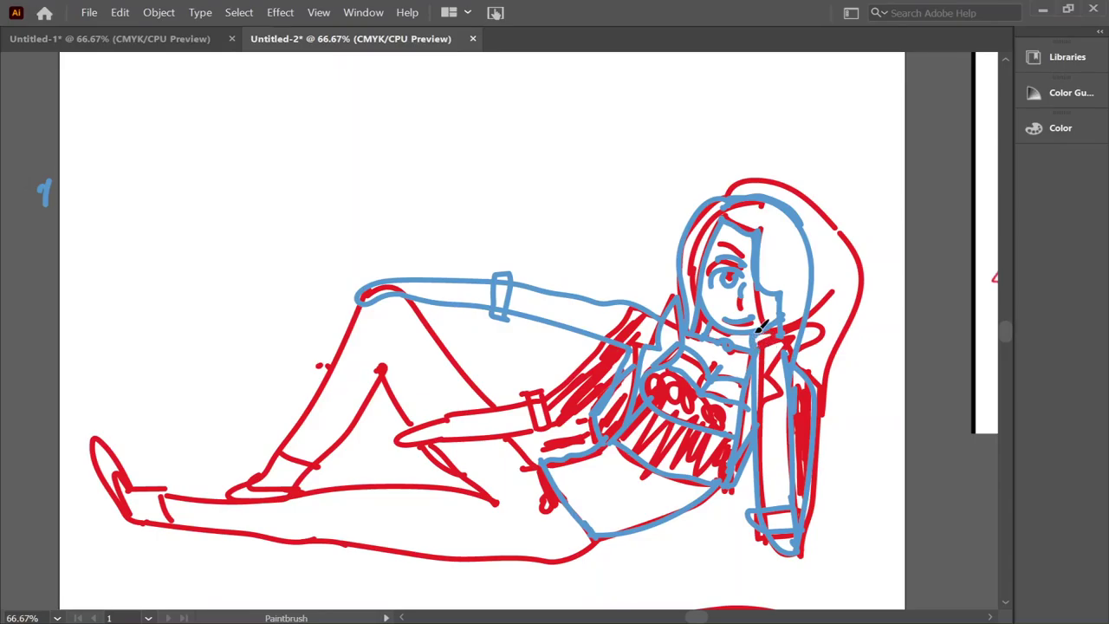
mouse_move(762, 327)
mouse_down()
mouse_move(806, 312)
mouse_move(790, 374)
mouse_up()
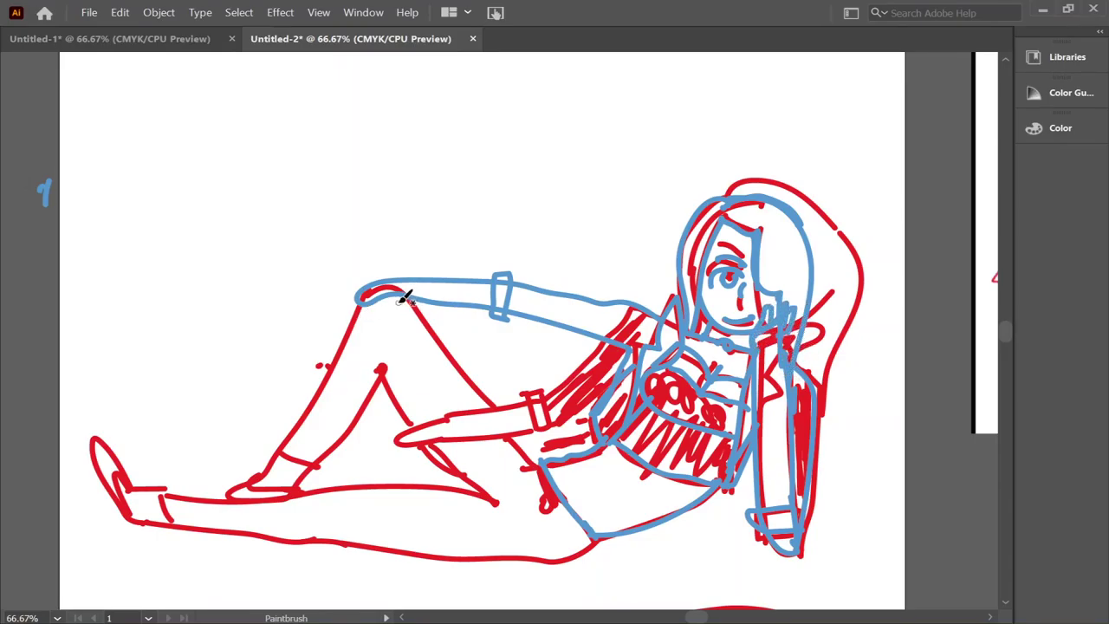
Trace the knee hand, raised leg, shin with a higher knee, body underside and lower leg
mouse_move(379, 299)
mouse_down()
mouse_move(351, 303)
mouse_move(389, 279)
mouse_up()
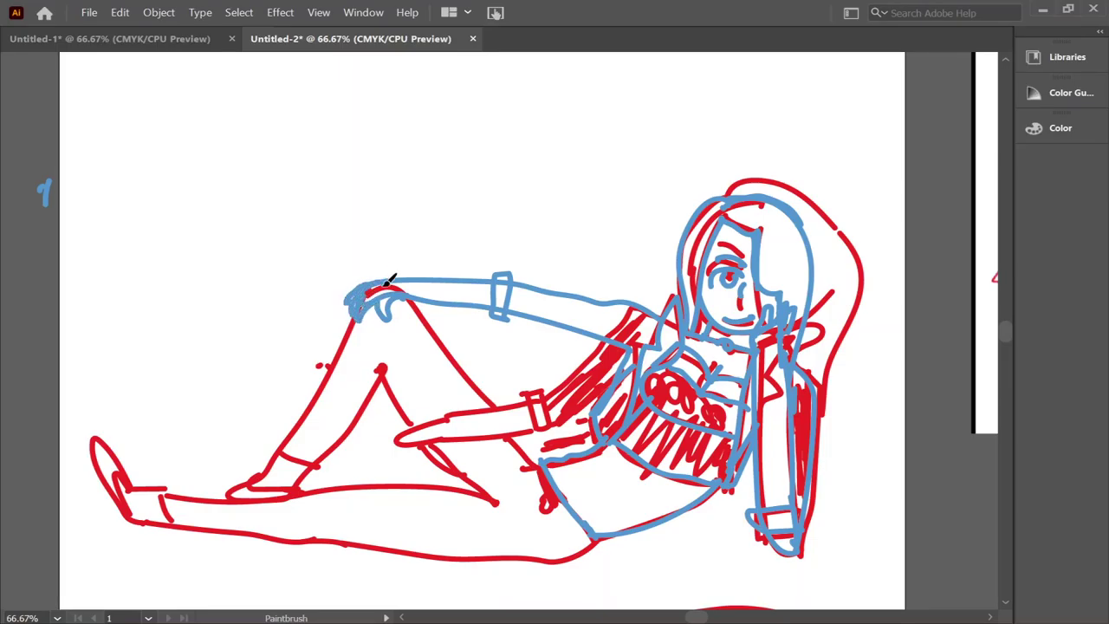
mouse_move(550, 459)
mouse_down()
mouse_move(441, 333)
mouse_move(345, 351)
mouse_move(284, 449)
mouse_move(388, 368)
mouse_move(415, 415)
mouse_move(494, 495)
mouse_up()
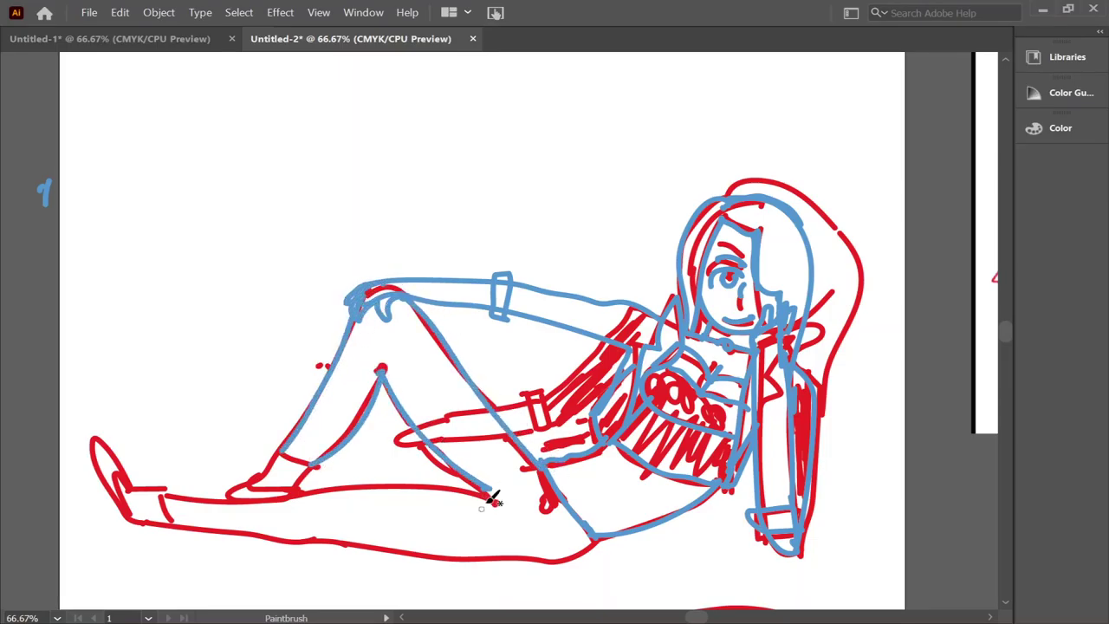
key(ctrl+z)
mouse_move(381, 372)
mouse_down()
mouse_move(391, 347)
mouse_move(501, 496)
mouse_up()
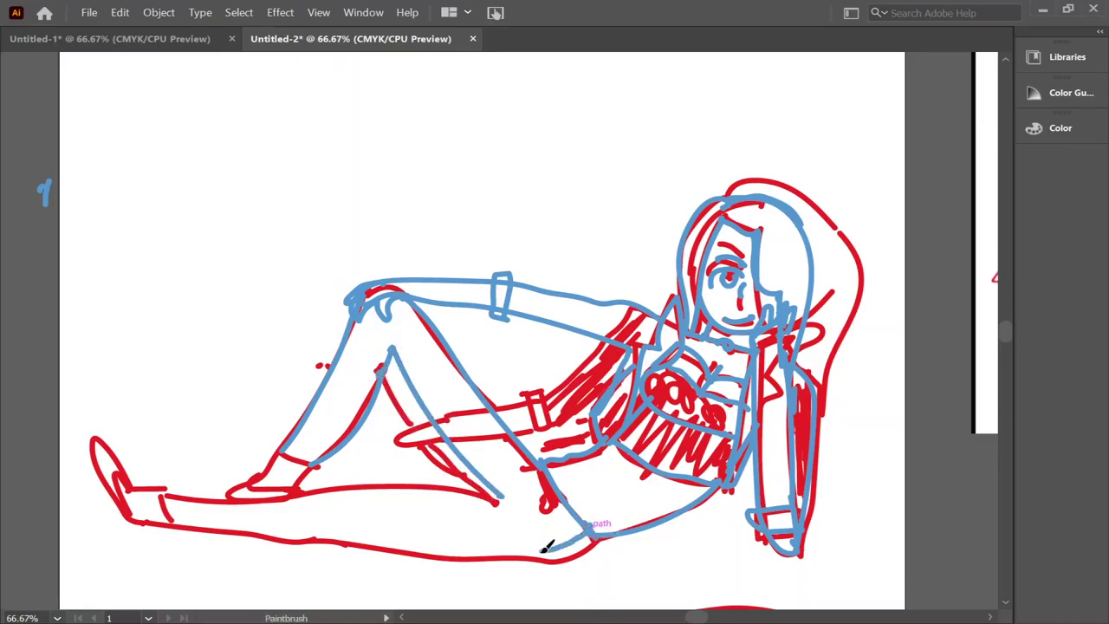
drag(595, 535, 360, 541)
drag(524, 498, 348, 495)
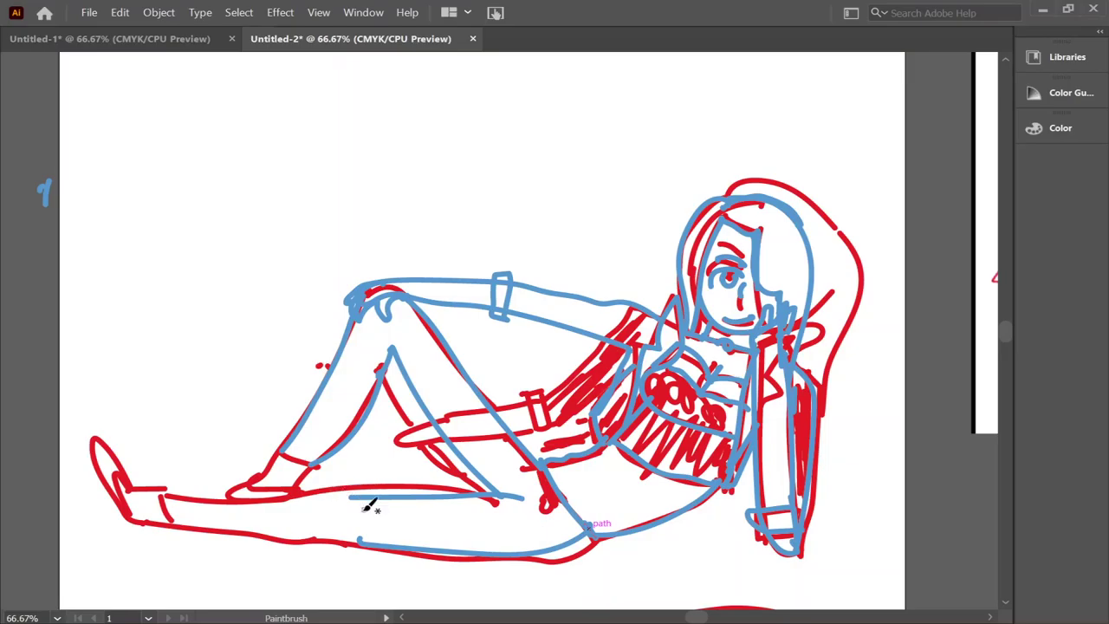
Extend the leg lines to the feet, add toes, shin and ankle, and hide the red sketch layer
drag(373, 539, 184, 520)
mouse_move(371, 494)
mouse_down()
mouse_move(169, 492)
mouse_move(128, 444)
mouse_up()
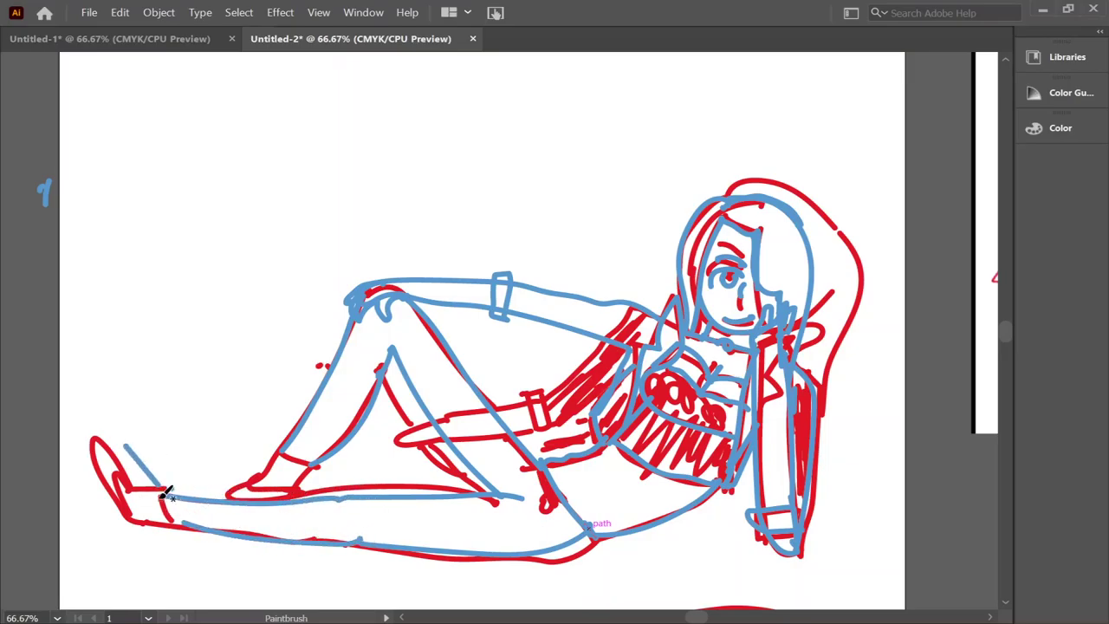
mouse_move(177, 489)
mouse_down()
mouse_move(130, 444)
mouse_move(156, 470)
mouse_up()
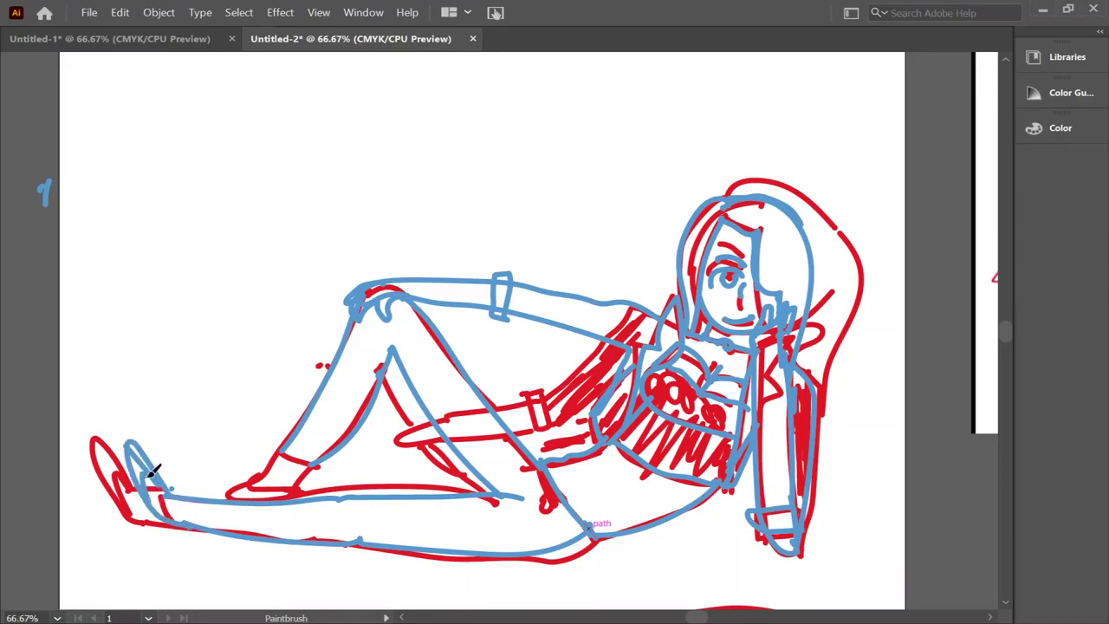
mouse_move(294, 446)
mouse_down()
mouse_move(232, 492)
mouse_move(316, 472)
mouse_up()
drag(193, 489, 199, 522)
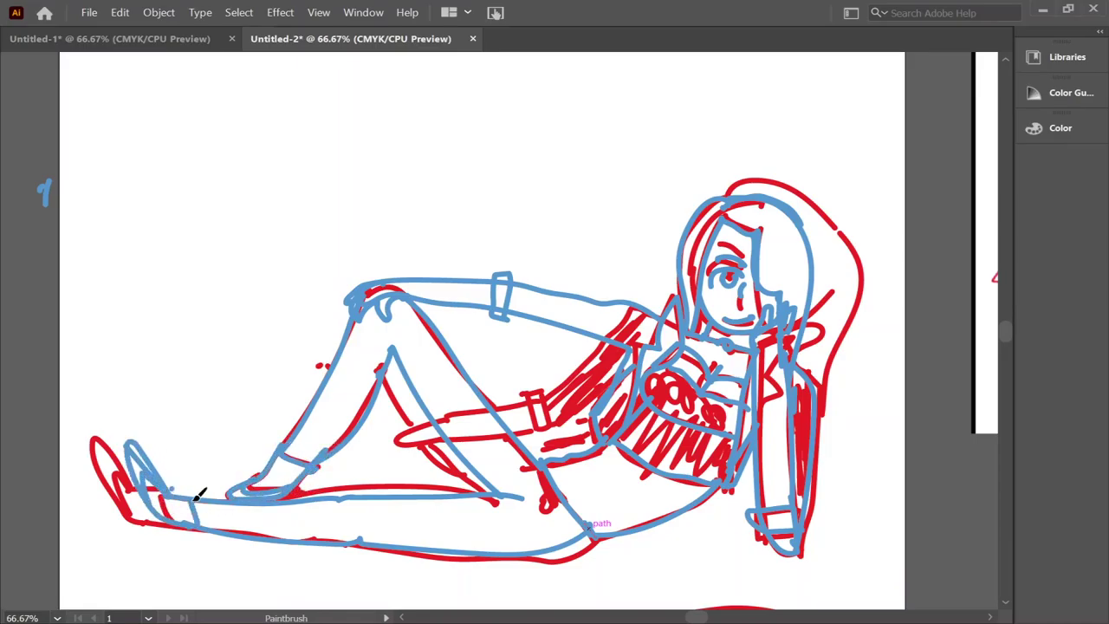
click(987, 197)
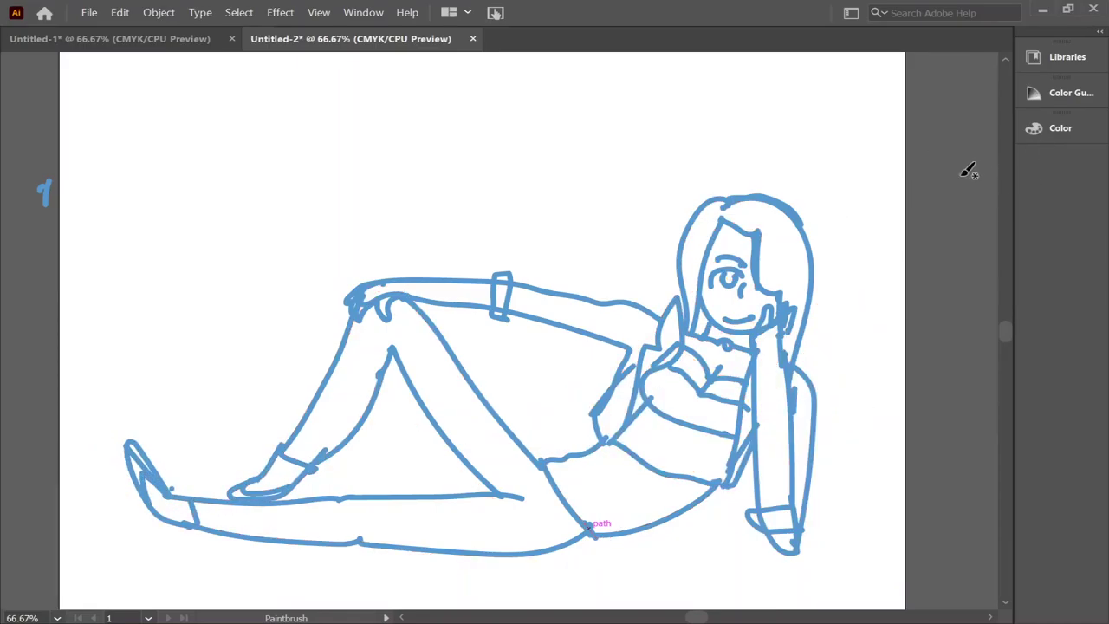
Add a small hip circle, nudge the mouth down-right and shift the nose right
drag(549, 491, 554, 502)
key(v)
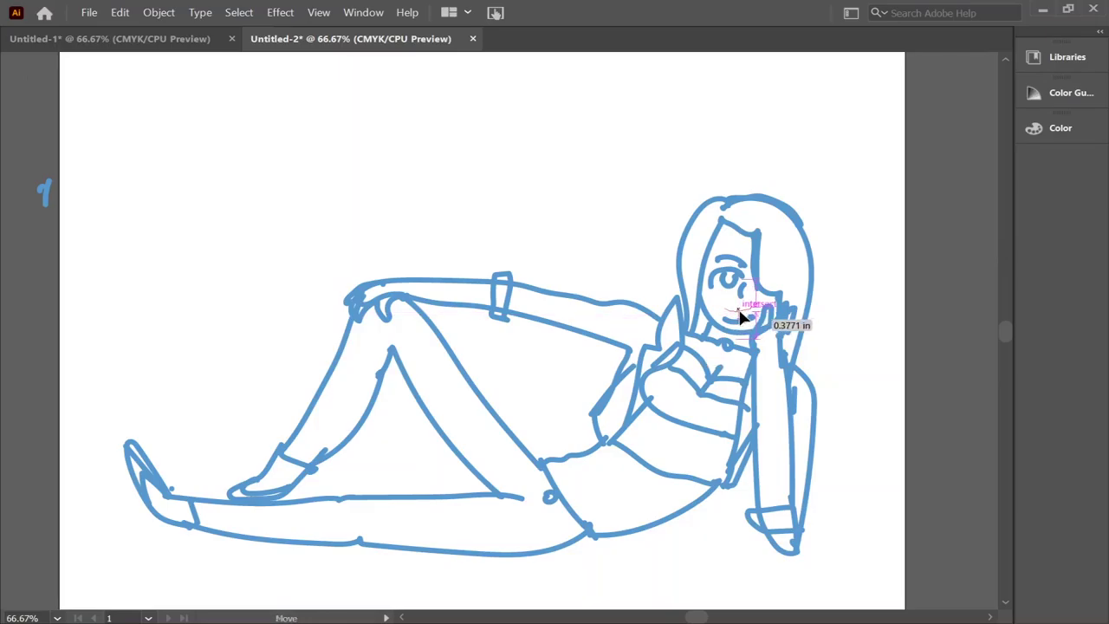
click(741, 312)
scroll(665, 314, up, 5)
drag(528, 333, 554, 359)
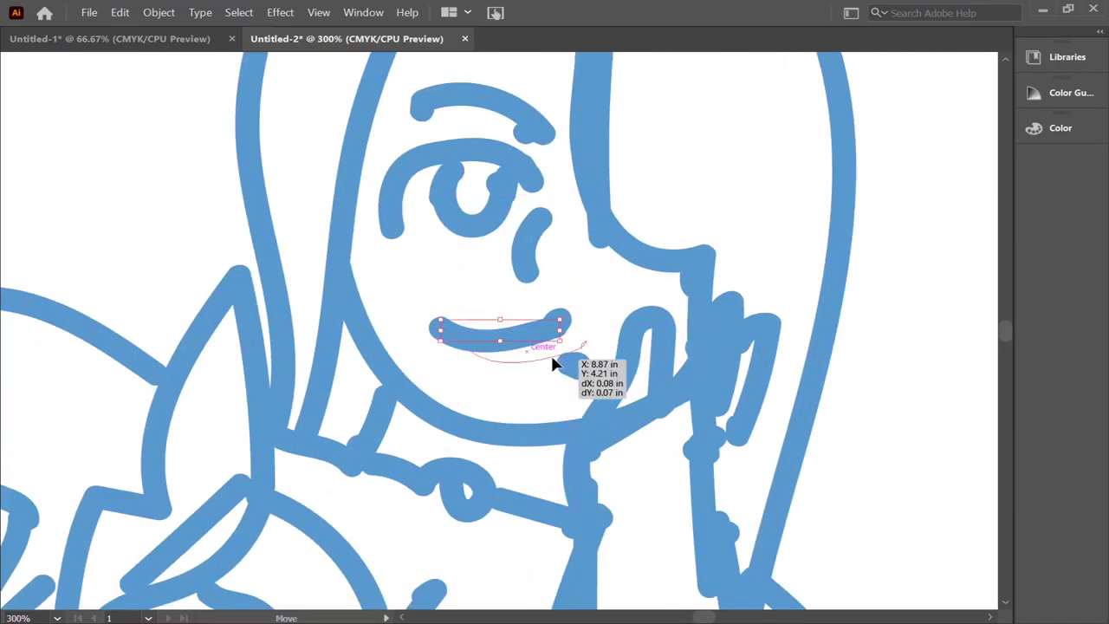
click(580, 381)
drag(525, 271, 544, 265)
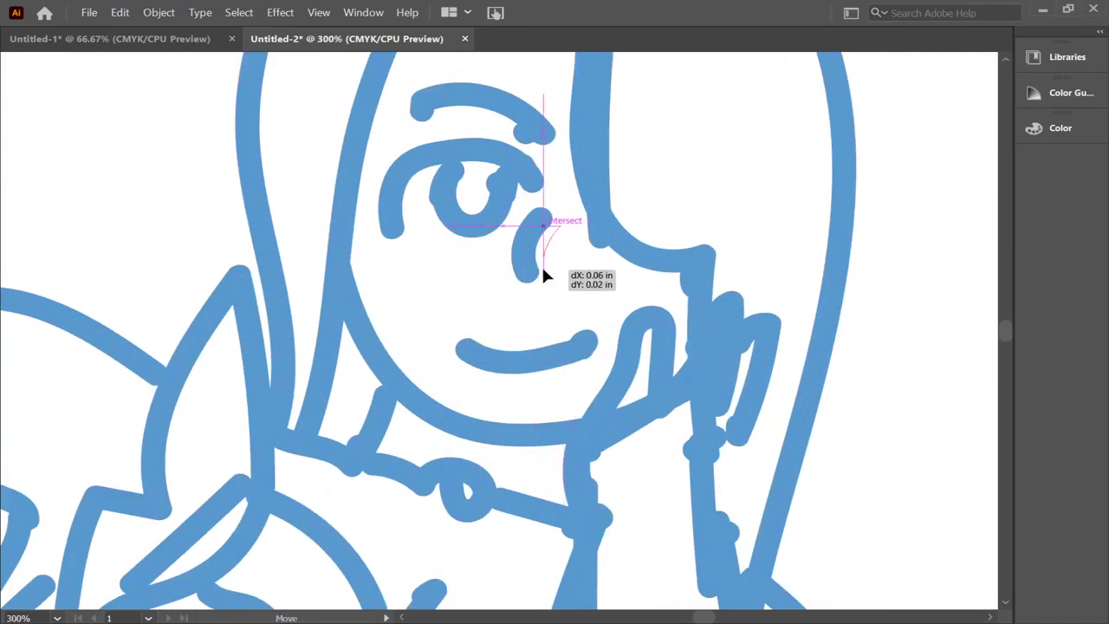
click(460, 278)
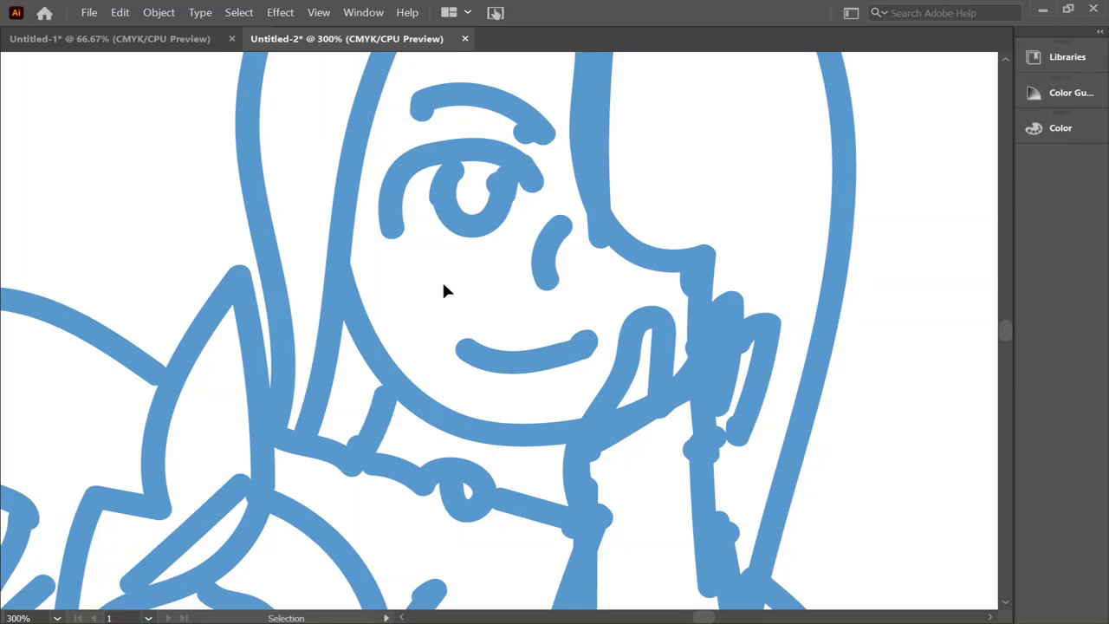
scroll(442, 291, down, 3)
scroll(442, 291, down, 2)
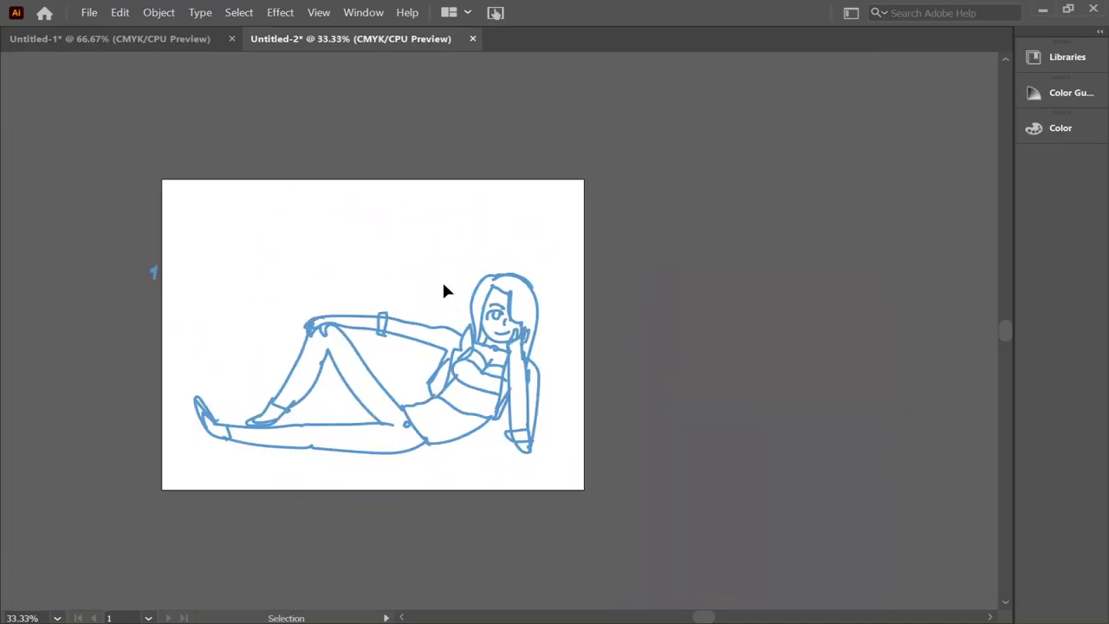
Marquee-select all the blue artwork, scale it up twice, and move it down-right
drag(166, 276, 268, 322)
drag(589, 244, 182, 507)
drag(196, 274, 164, 258)
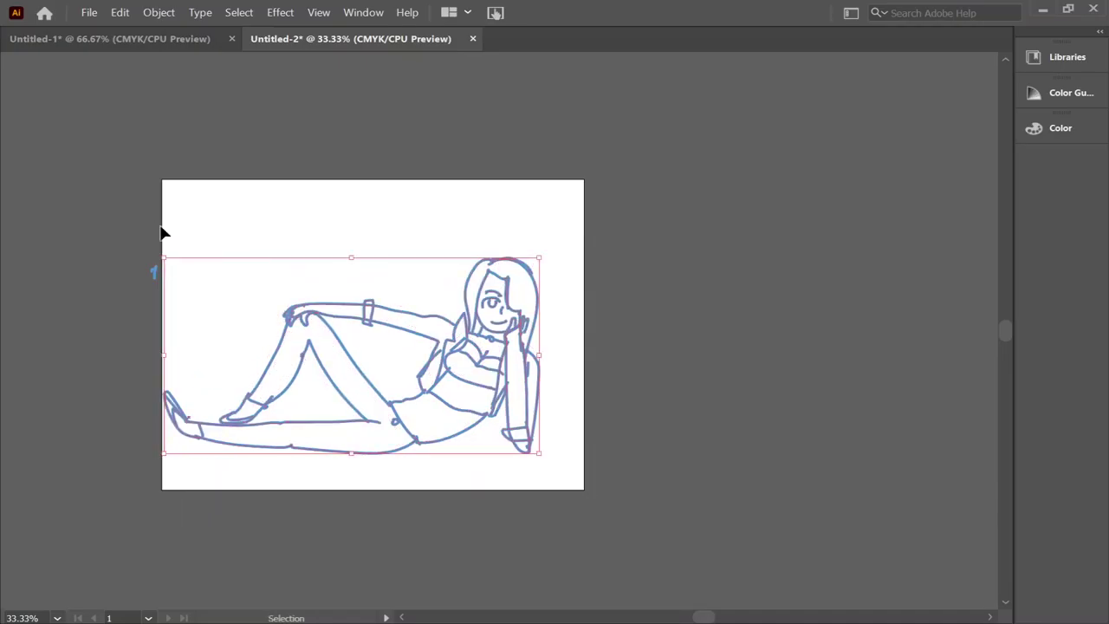
drag(517, 316, 534, 328)
drag(557, 368, 567, 320)
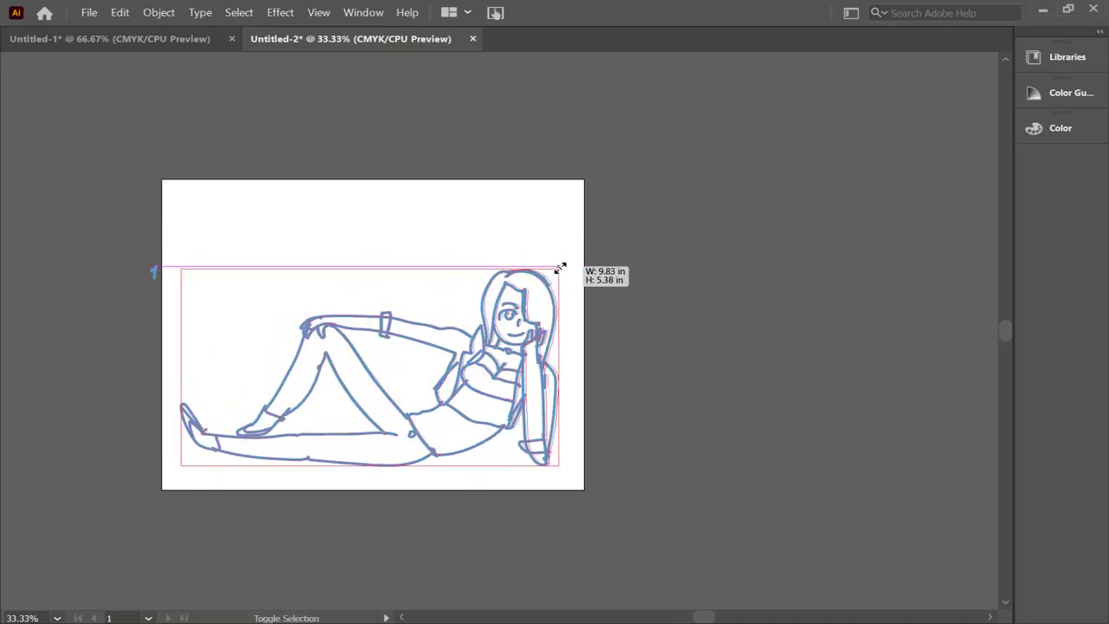
click(596, 338)
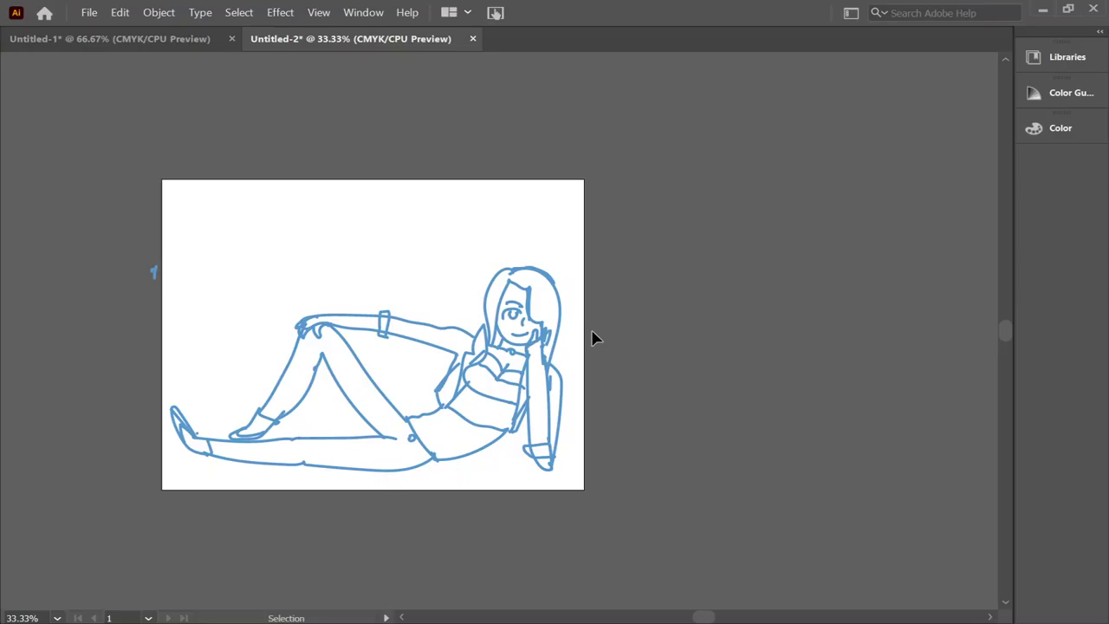
key(b)
scroll(509, 379, up, 5)
Draw a small loop on the torso, then erase part of it and undo the erase
drag(1005, 260, 1005, 338)
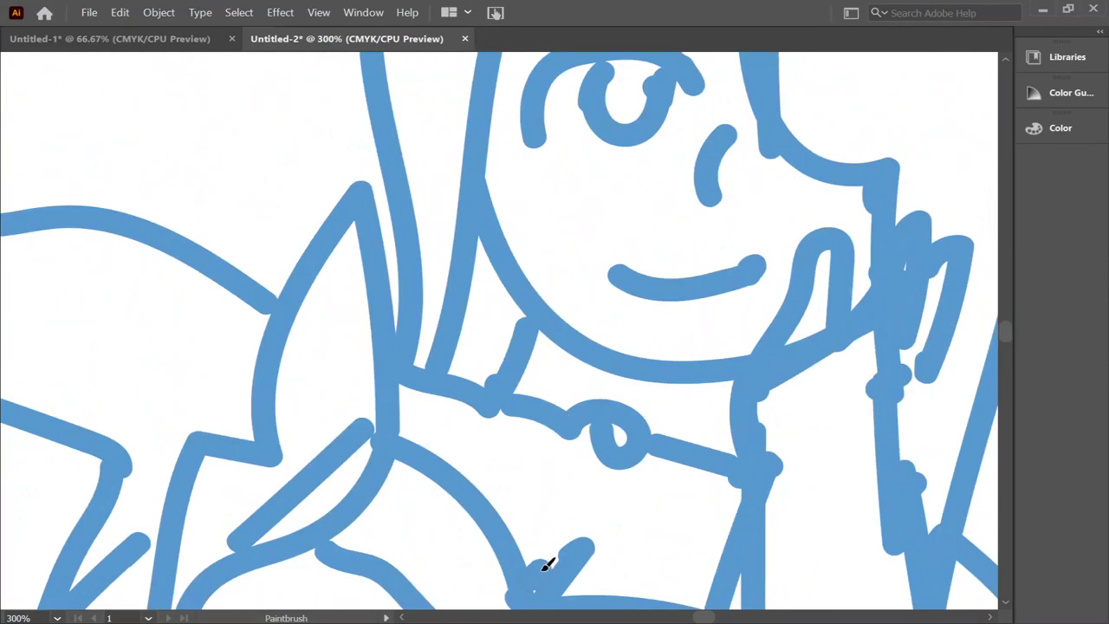
drag(537, 589, 562, 547)
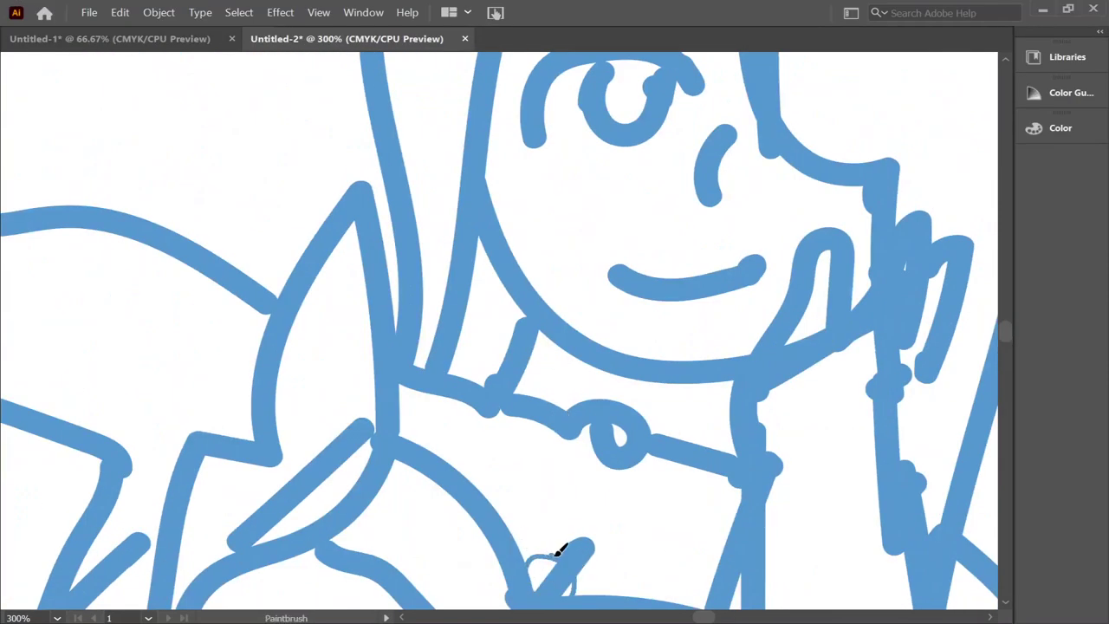
key(shift+e)
mouse_move(563, 582)
mouse_down()
mouse_move(554, 586)
mouse_move(585, 539)
mouse_up()
key(ctrl+z)
key(b)
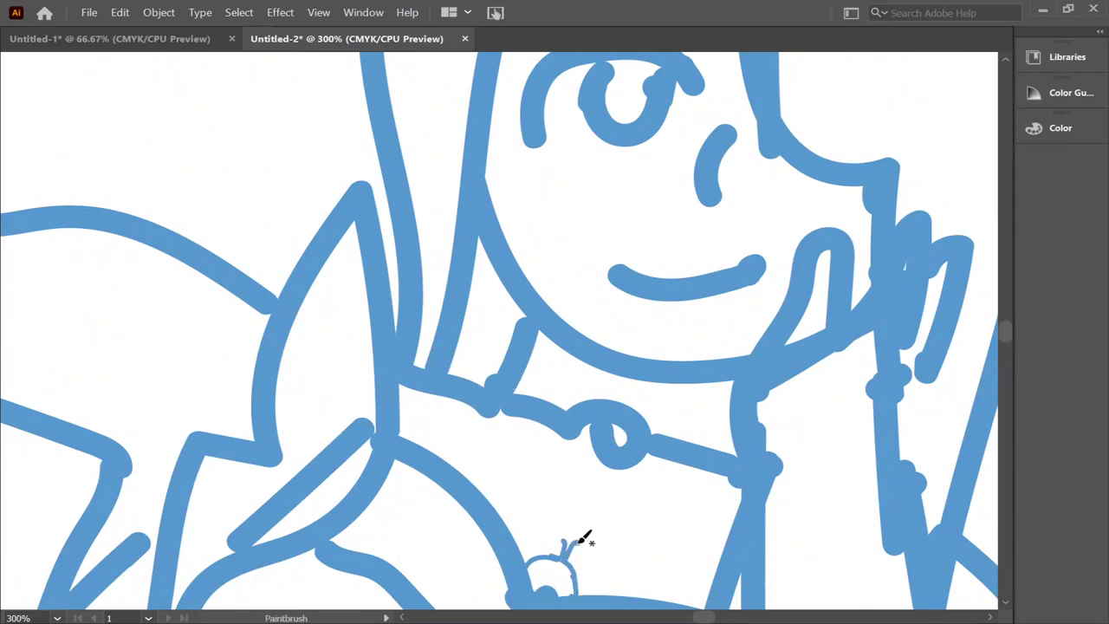
scroll(585, 539, down, 3)
scroll(585, 539, down, 3)
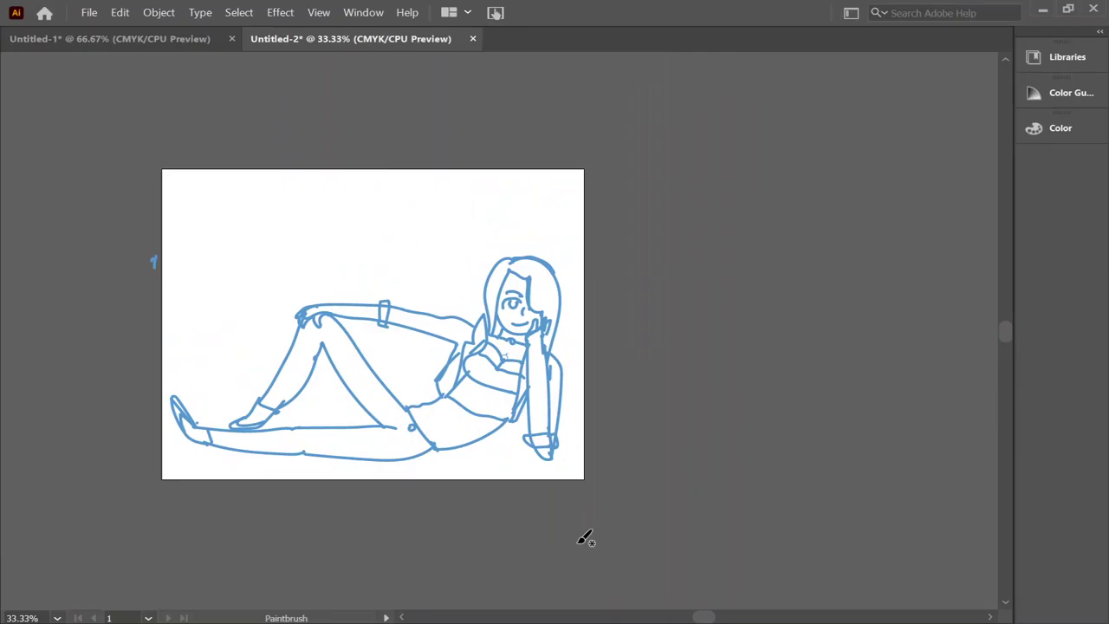
key(v)
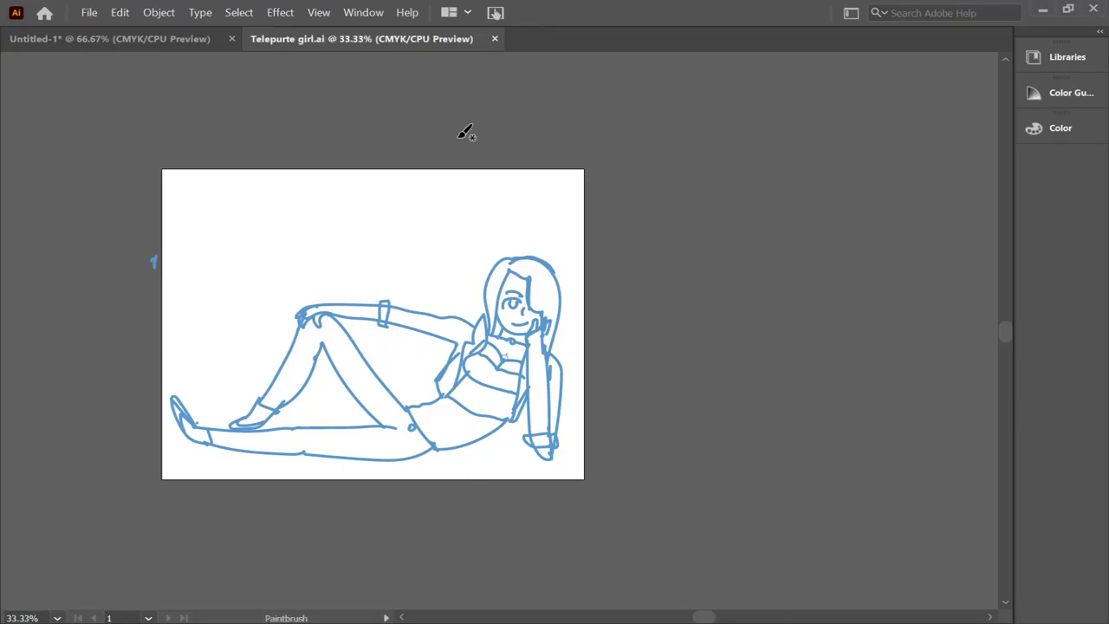
Handwrite letters at the artboard top, undo them, and add a small stroke
drag(199, 177, 217, 255)
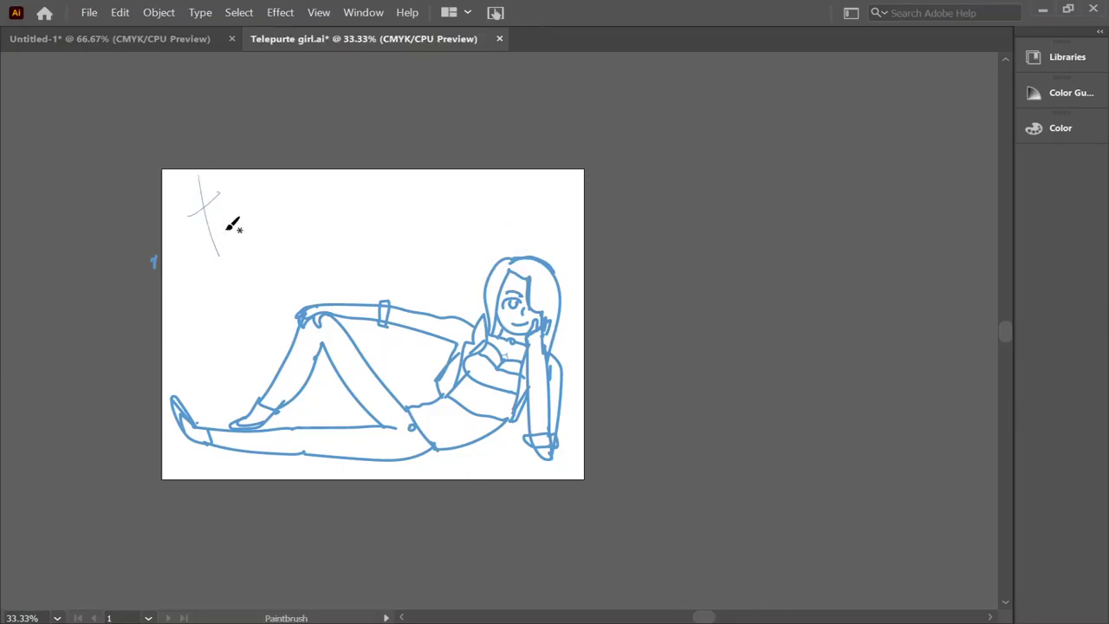
drag(238, 208, 325, 229)
drag(355, 173, 485, 225)
key(ctrl+z)
key(ctrl+z)
key(v)
key(ctrl+z)
key(ctrl+z)
key(b)
drag(519, 480, 554, 472)
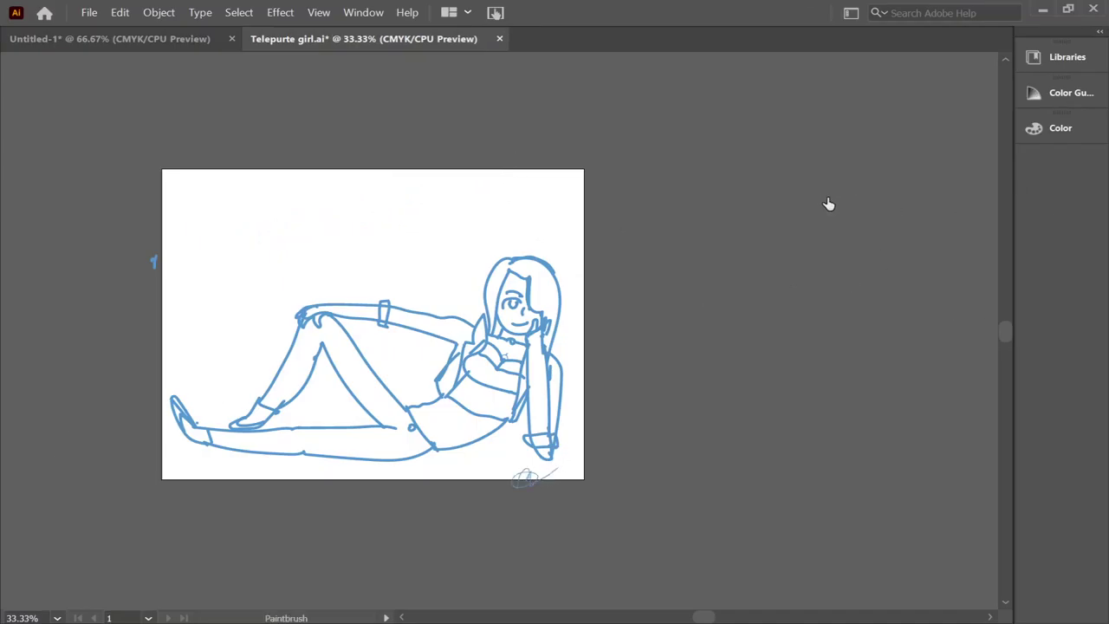
Set the colour to black, test two strokes beside the artboard, and ink the fringe edge
click(1060, 128)
mouse_move(685, 277)
mouse_down()
mouse_move(779, 394)
mouse_move(749, 424)
mouse_up()
drag(602, 322, 658, 407)
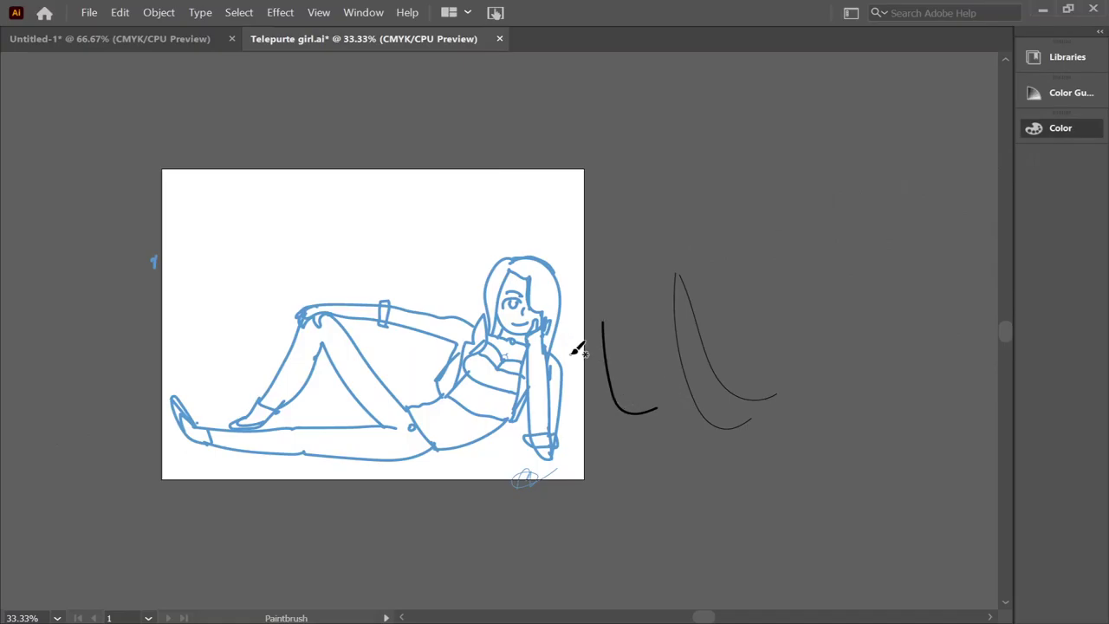
scroll(595, 339, up, 3)
drag(590, 173, 645, 403)
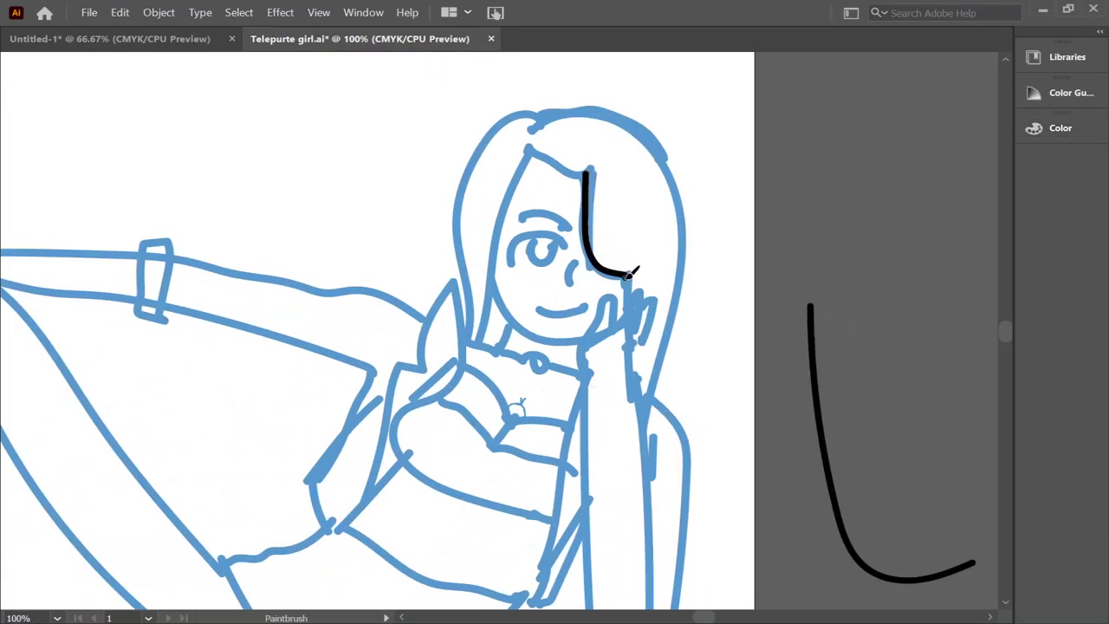
Ink the top edge of the fringe and the left outer edge of the hair in black
drag(590, 173, 524, 167)
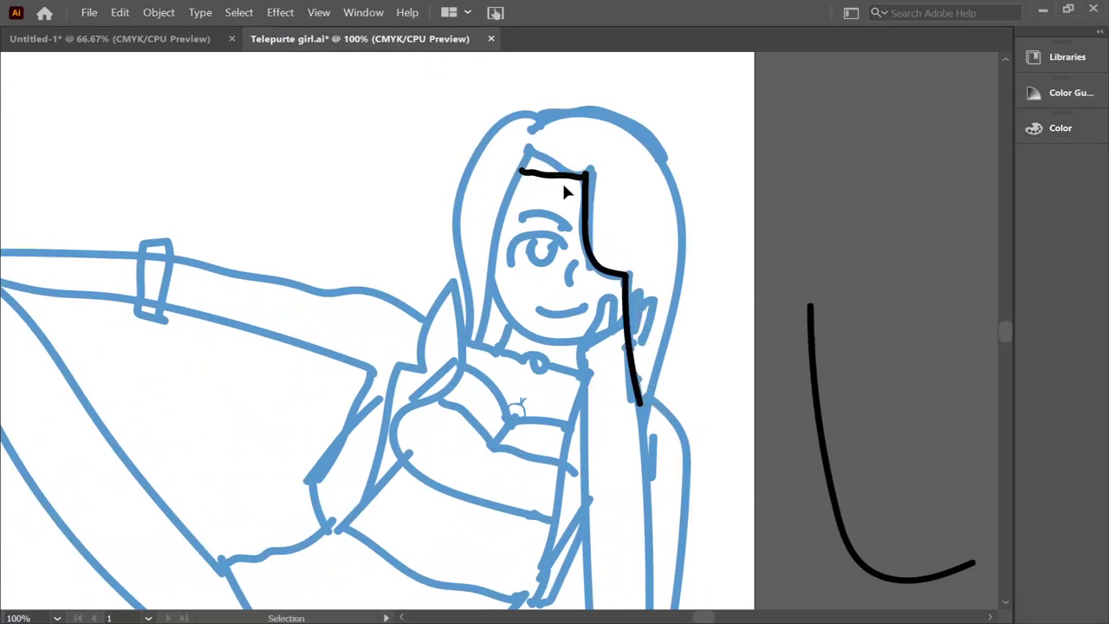
key(b)
key(ctrl+z)
mouse_move(587, 175)
mouse_down()
mouse_move(513, 184)
mouse_move(478, 340)
mouse_up()
drag(508, 143, 466, 324)
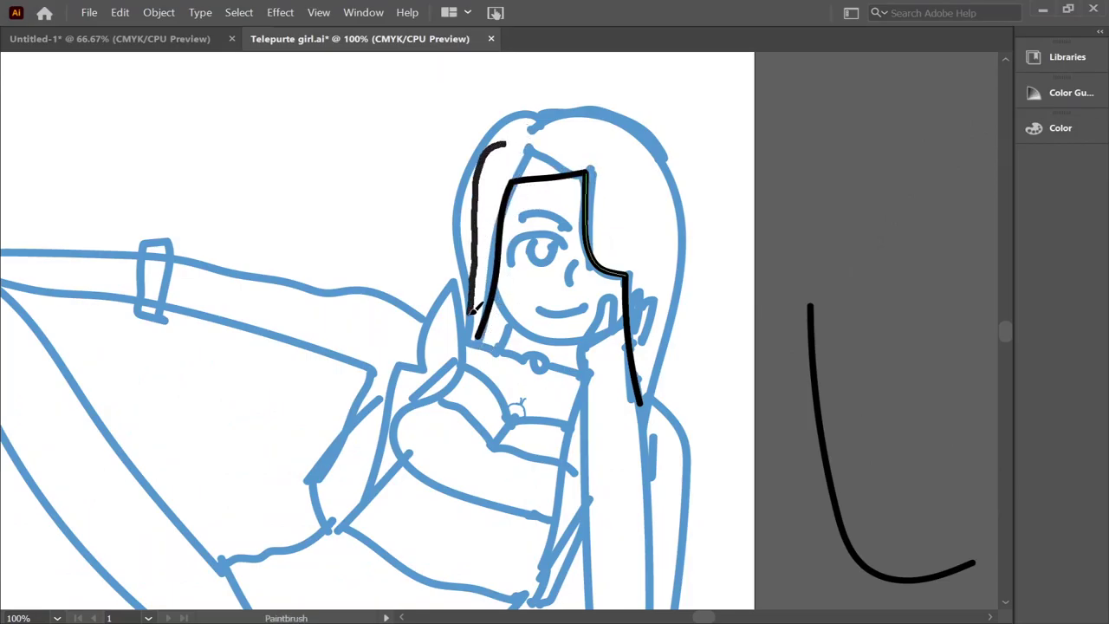
Draw the black hair arc over the head and down the right side, moving it higher
mouse_move(503, 143)
mouse_down()
mouse_move(669, 247)
mouse_move(667, 364)
mouse_up()
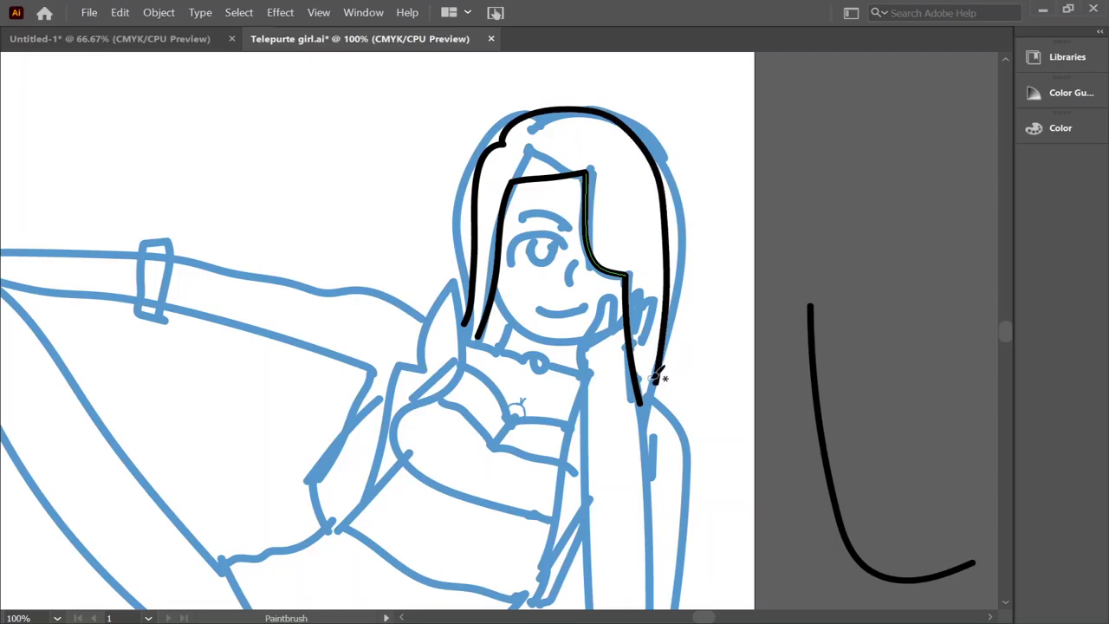
key(ctrl+z)
drag(503, 146, 651, 401)
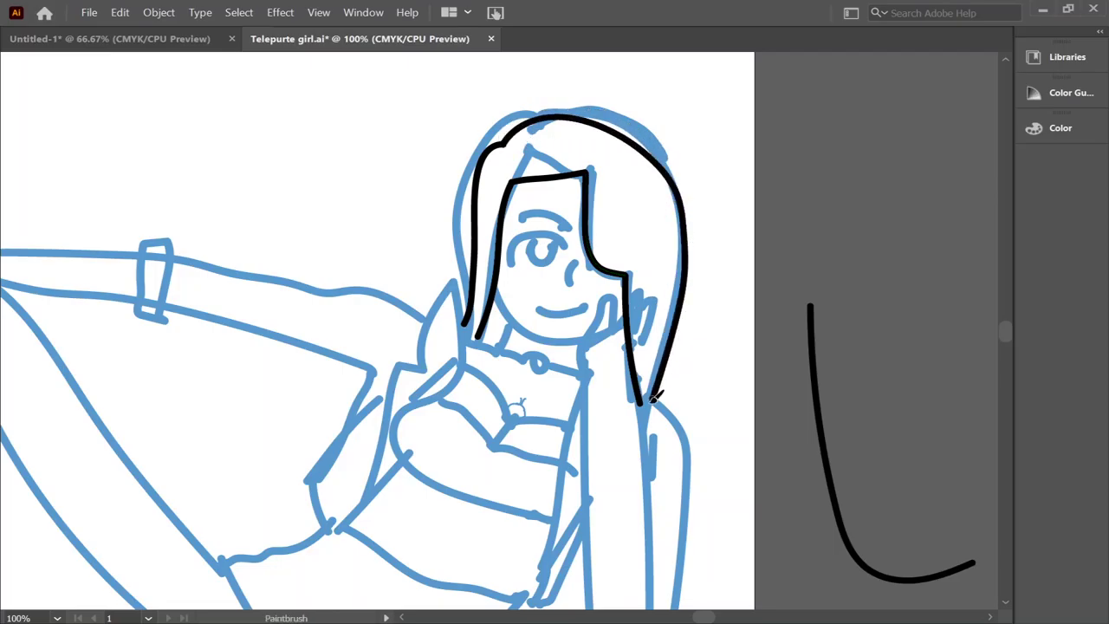
key(ctrl+z)
drag(519, 130, 651, 398)
key(v)
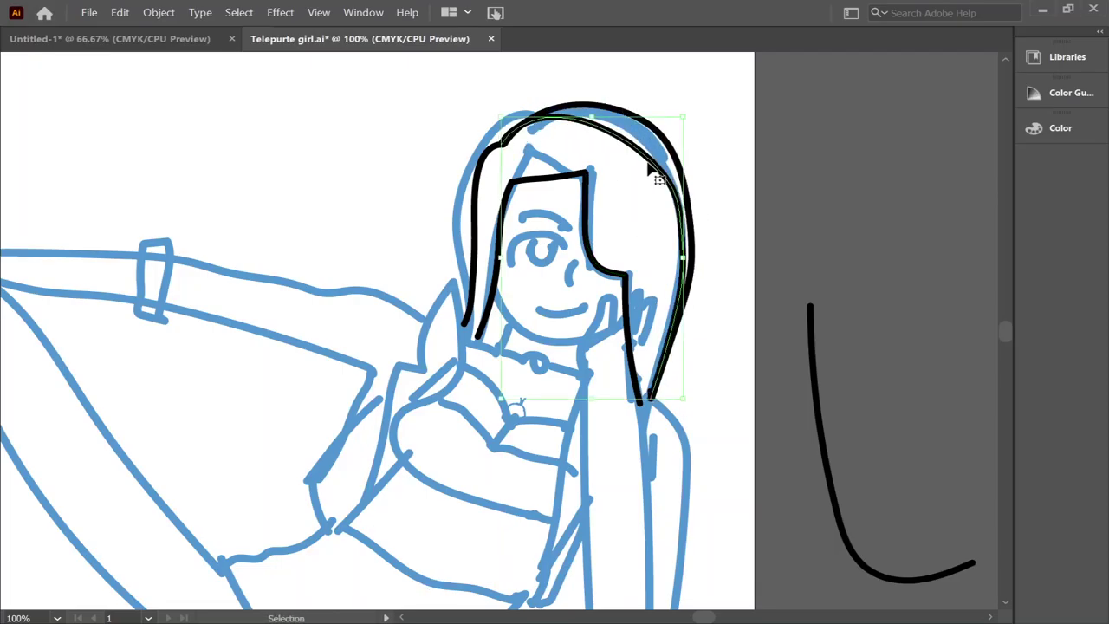
click(651, 171)
key(b)
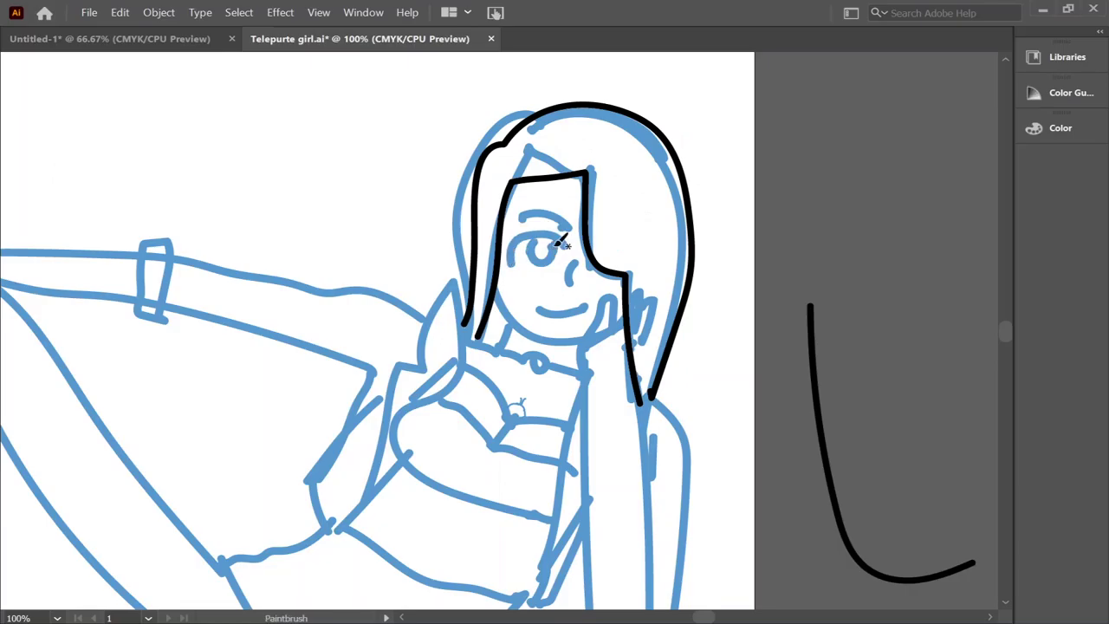
Ink the upper eyelid, iris and a thickened eyebrow, rotating the brow to a better angle
mouse_move(511, 260)
mouse_down()
mouse_move(567, 252)
mouse_move(554, 255)
mouse_up()
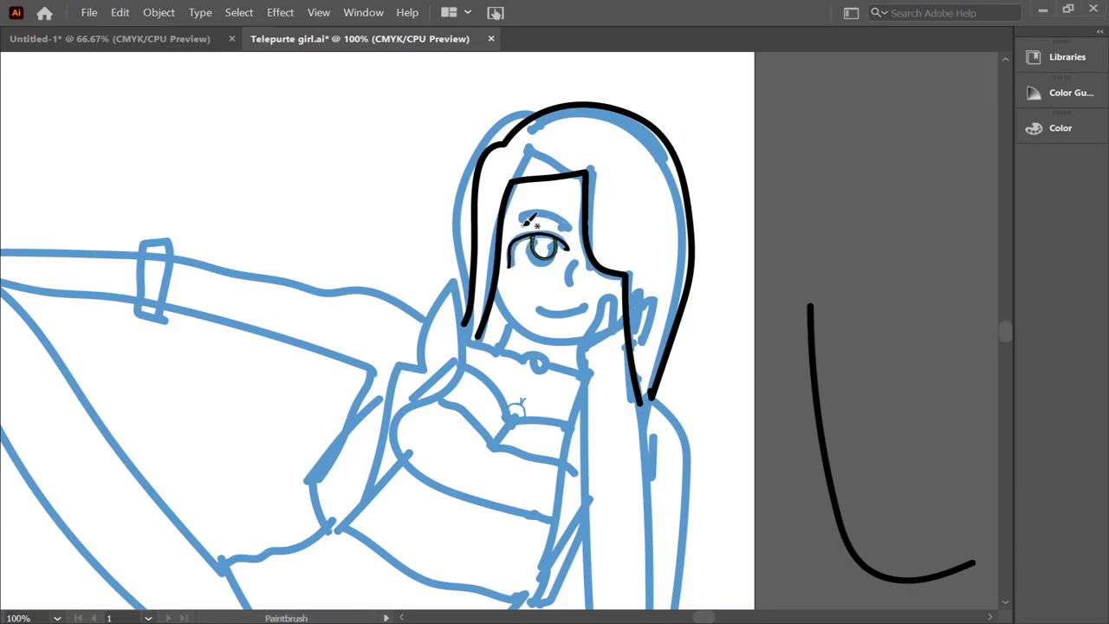
mouse_move(519, 215)
mouse_down()
mouse_move(574, 218)
mouse_move(573, 229)
mouse_up()
key(ctrl+z)
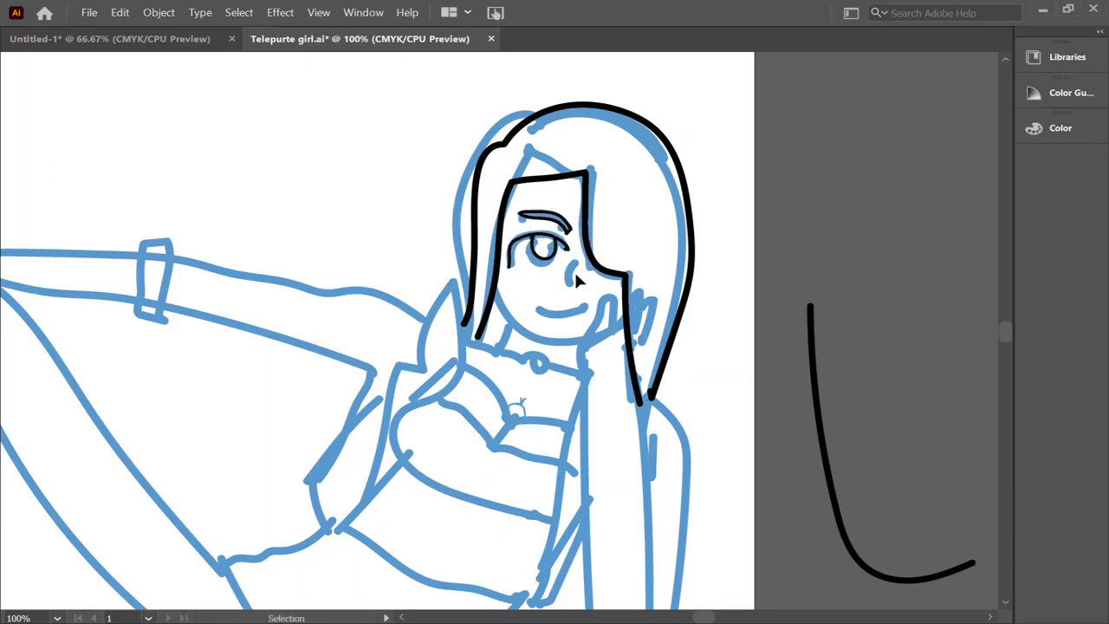
scroll(529, 213, up, 4)
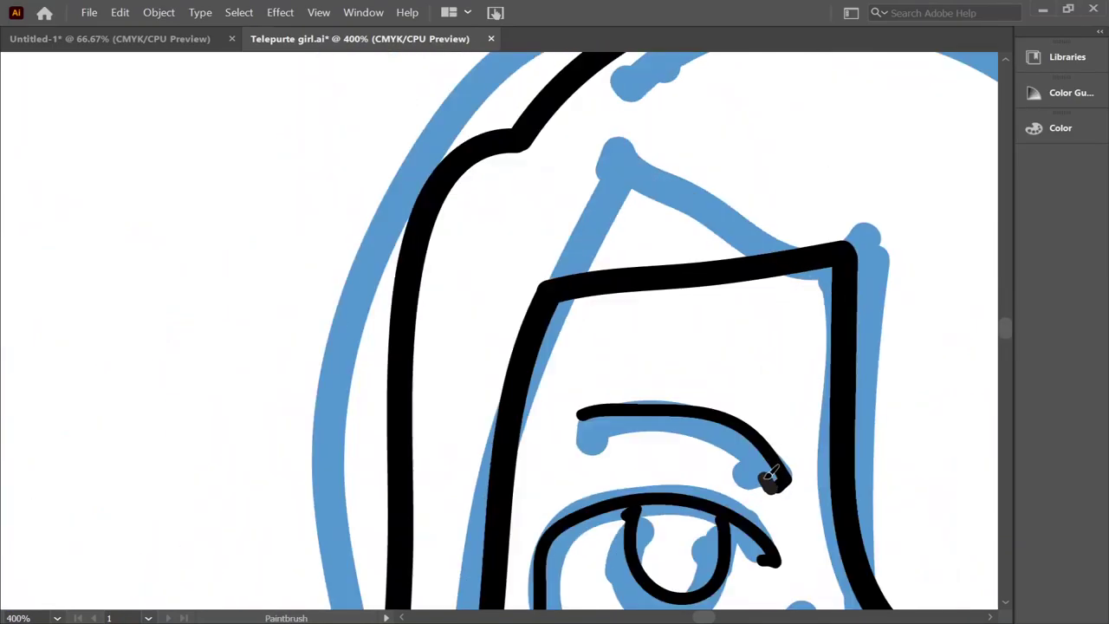
drag(778, 479, 586, 412)
key(v)
click(693, 433)
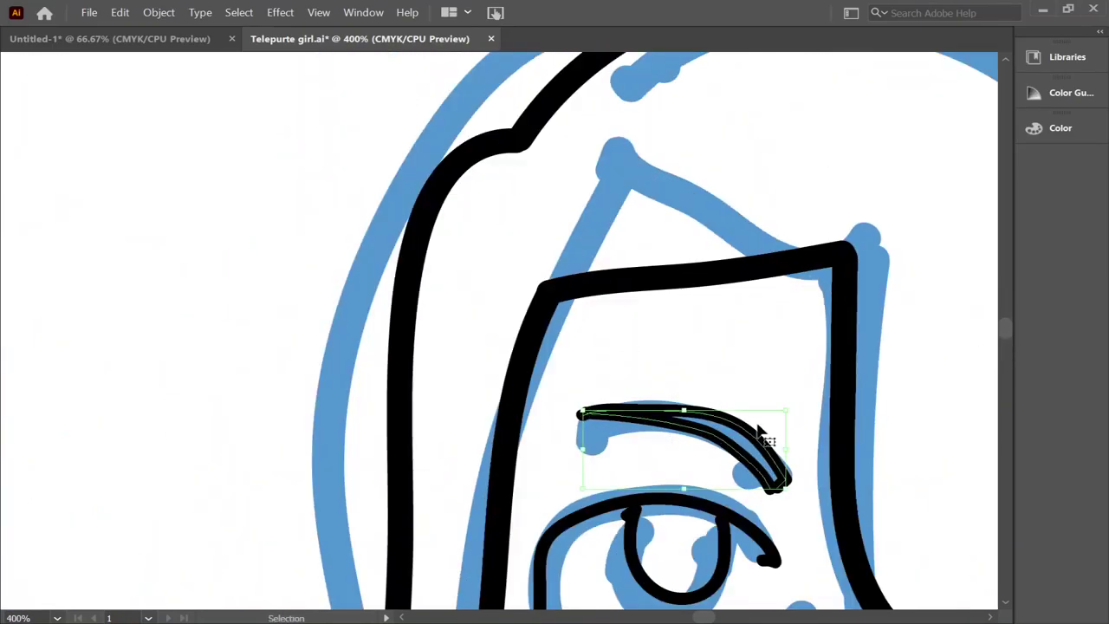
drag(792, 407, 771, 433)
click(884, 413)
scroll(986, 332, down, 1)
scroll(986, 332, down, 1)
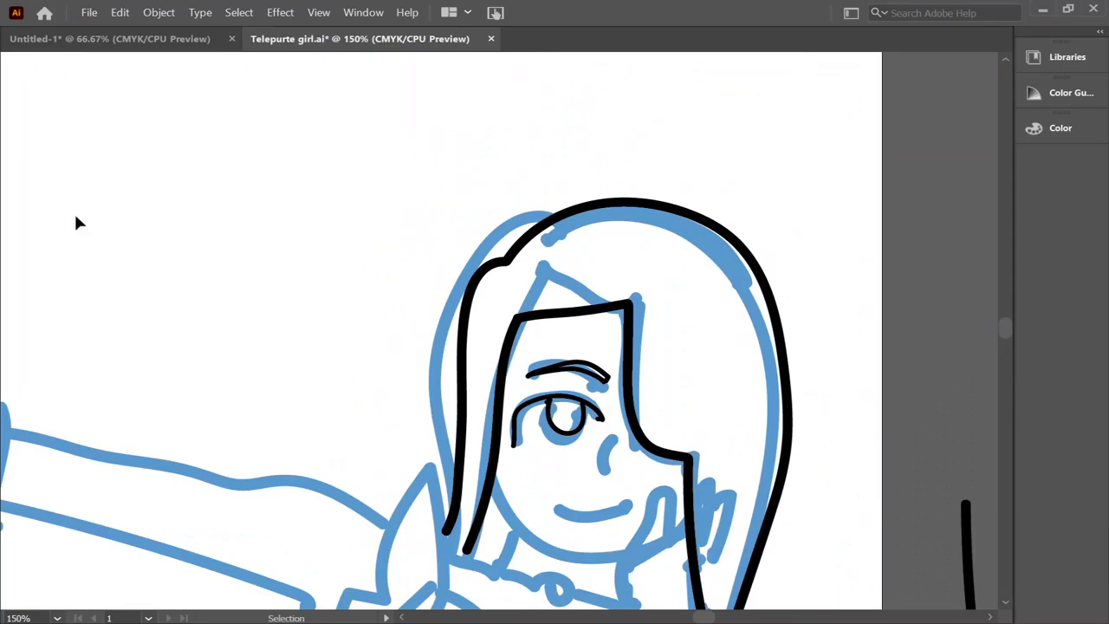
Ink the nose and mouth, shifting the mouth slightly right
key(b)
drag(571, 511, 637, 532)
key(ctrl+z)
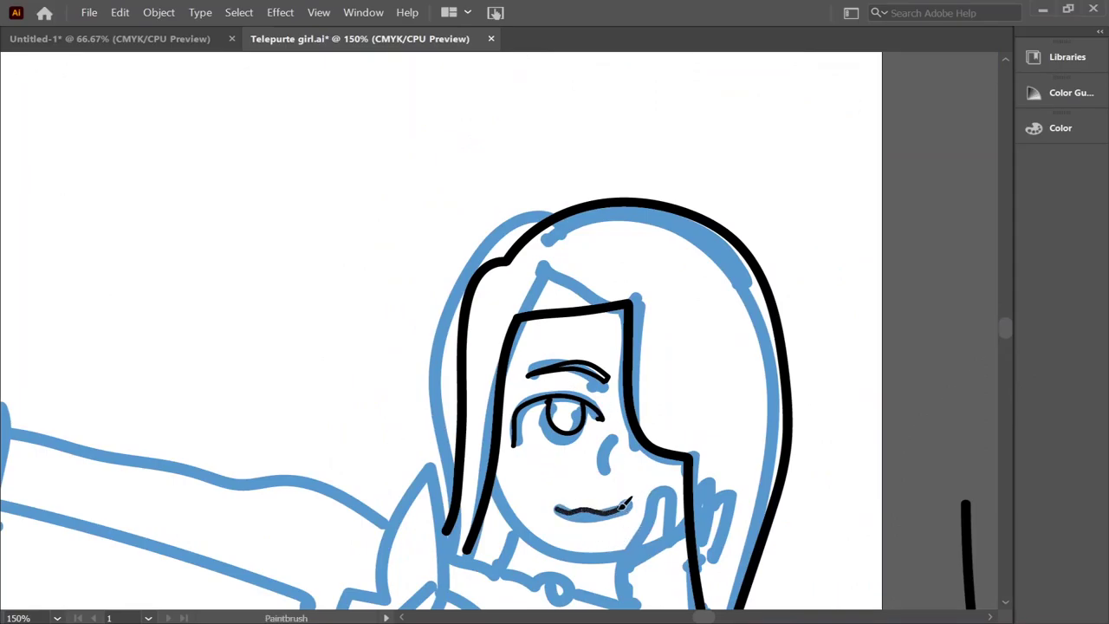
drag(607, 433, 607, 472)
key(v)
drag(559, 506, 628, 509)
click(636, 468)
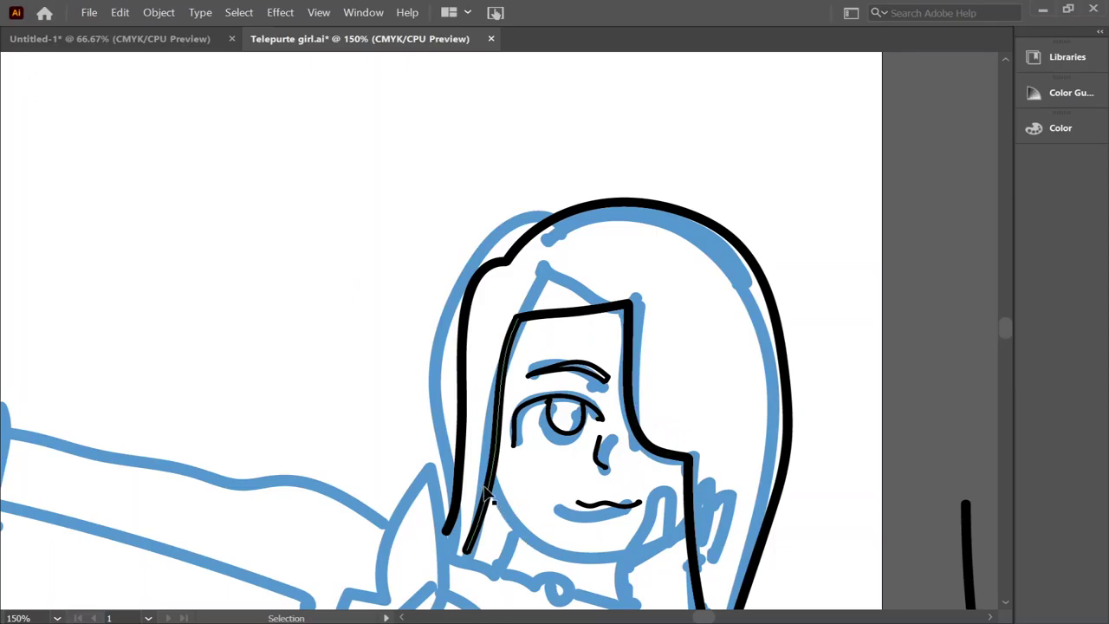
Ink the jaw to the chin, the hand against the cheek, and a long arm line downward
key(b)
mouse_move(495, 474)
mouse_down()
mouse_move(576, 555)
mouse_move(678, 485)
mouse_move(688, 533)
mouse_up()
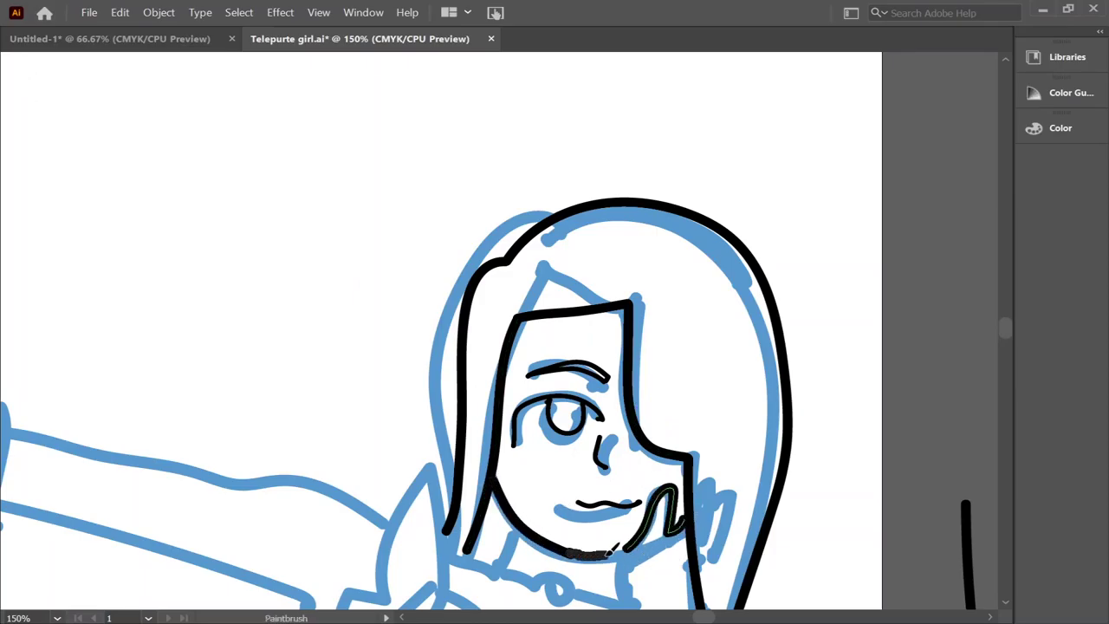
drag(572, 548, 637, 576)
scroll(957, 351, down, 8)
scroll(957, 351, up, 3)
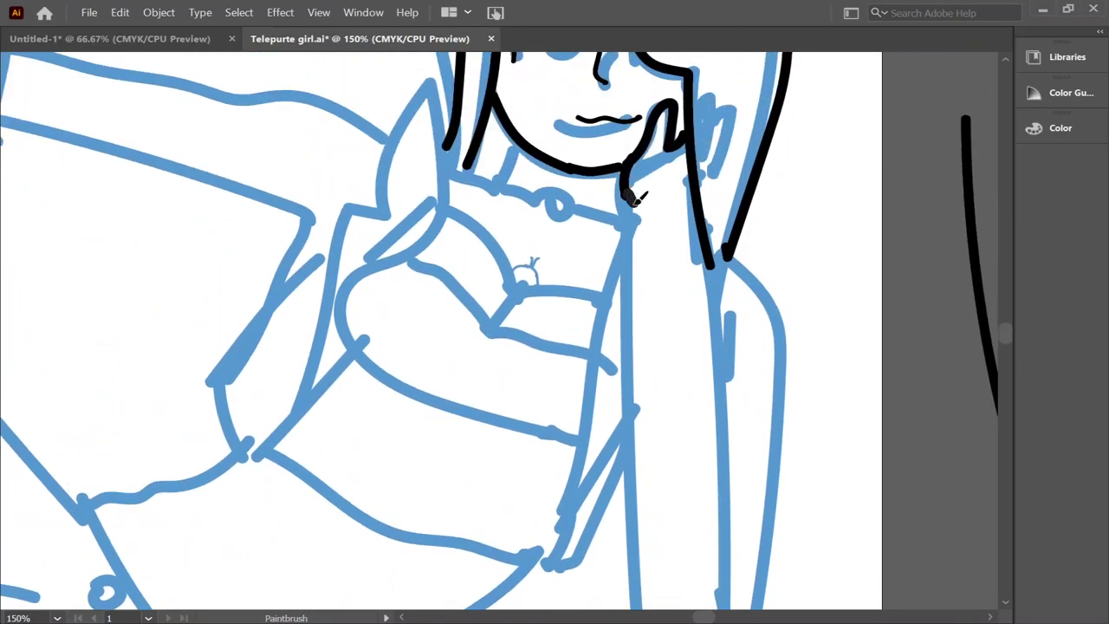
drag(628, 194, 635, 468)
key(ctrl+z)
drag(637, 193, 642, 585)
scroll(1005, 345, down, 10)
scroll(1005, 344, up, 4)
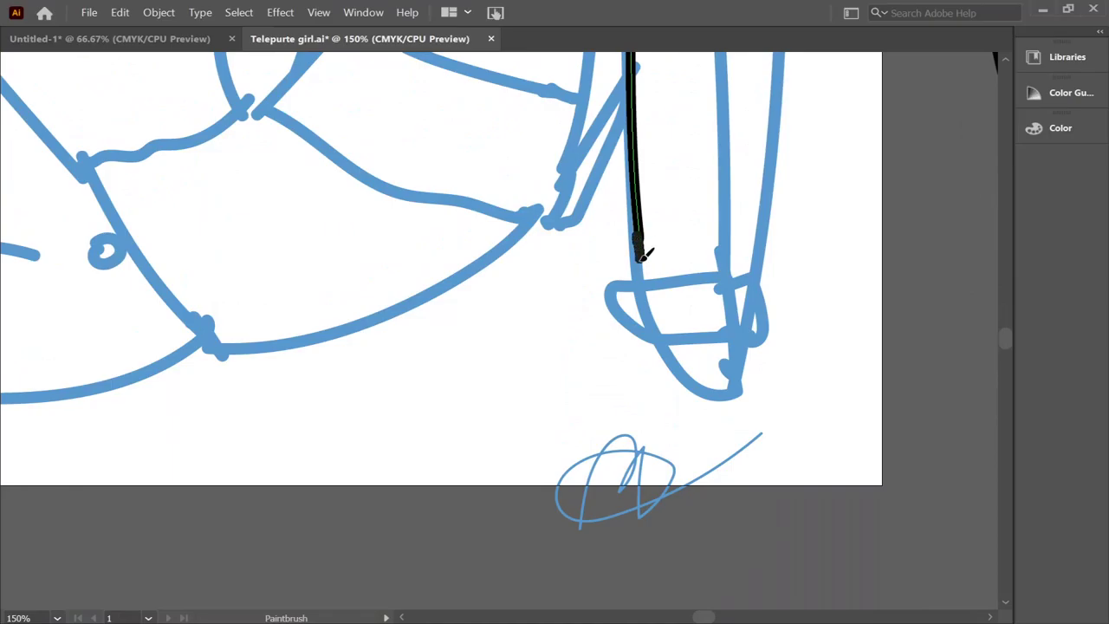
mouse_move(640, 243)
mouse_down()
mouse_move(631, 325)
mouse_move(749, 323)
mouse_move(740, 275)
mouse_move(636, 278)
mouse_up()
Trace the raised forearm's inner and outer edges and the wrist cuff outline in black
mouse_move(636, 325)
mouse_down()
mouse_move(723, 377)
mouse_move(745, 325)
mouse_move(766, 169)
mouse_up()
scroll(1005, 344, up, 8)
drag(726, 253, 719, 299)
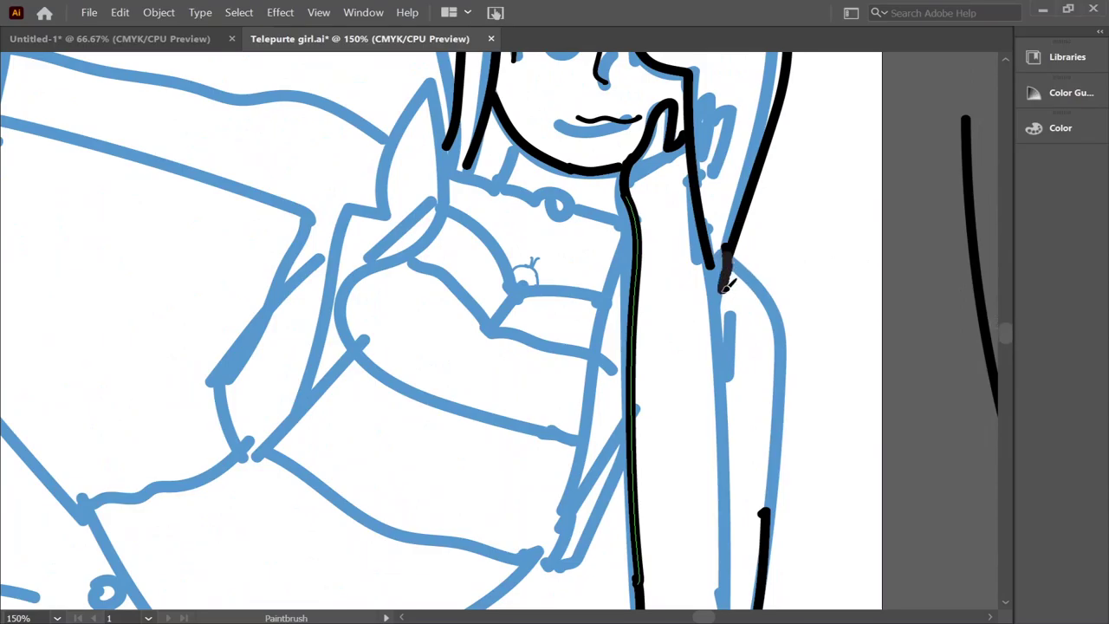
drag(702, 224, 714, 394)
mouse_move(736, 268)
mouse_down()
mouse_move(779, 398)
mouse_move(766, 515)
mouse_up()
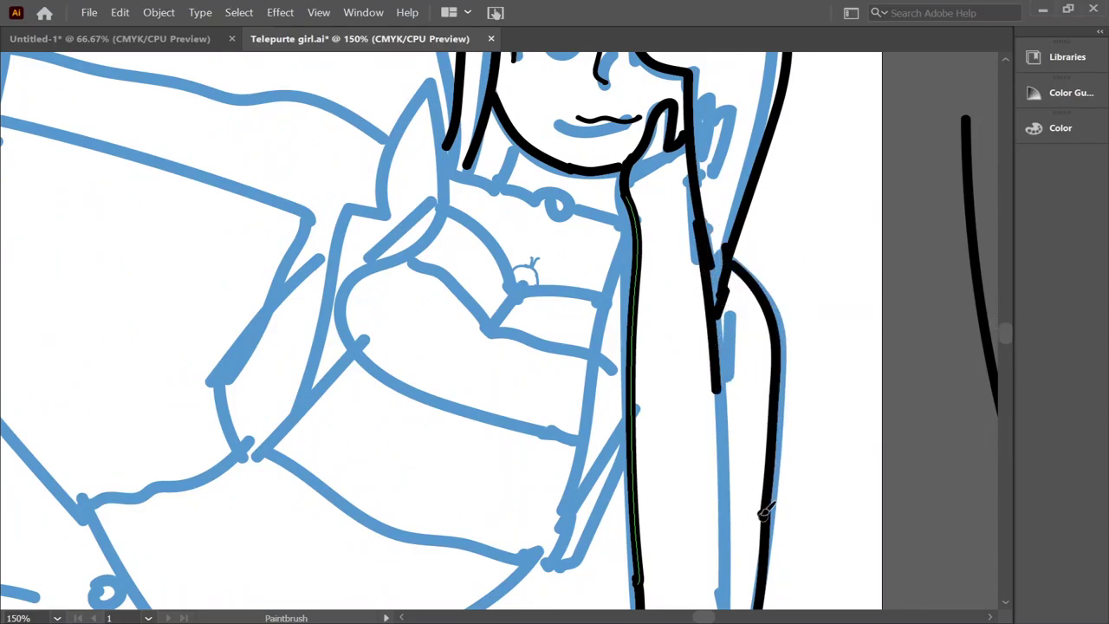
scroll(1005, 345, down, 8)
scroll(1004, 344, up, 4)
mouse_move(723, 212)
mouse_down()
mouse_move(727, 438)
mouse_move(736, 382)
mouse_up()
key(ctrl+z)
drag(727, 186, 724, 216)
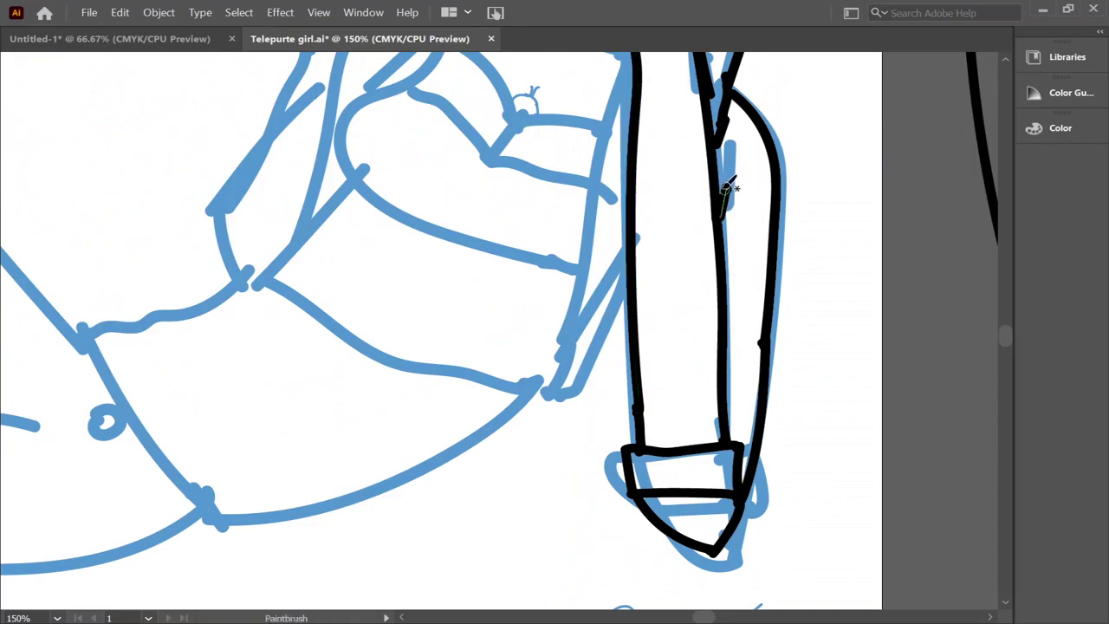
scroll(983, 344, up, 6)
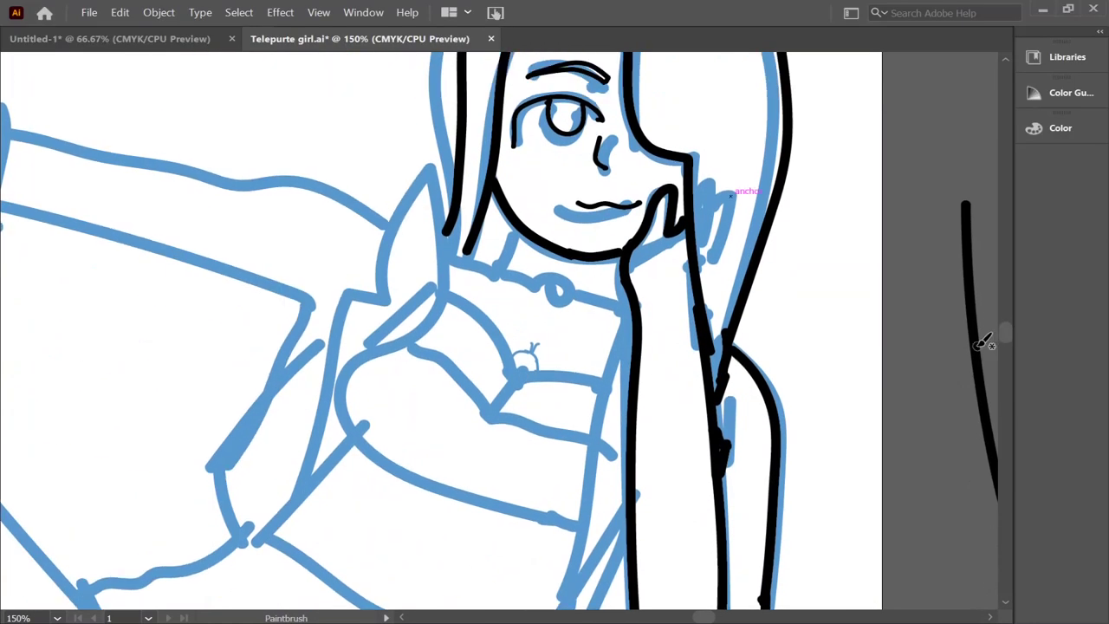
key(ctrl+1)
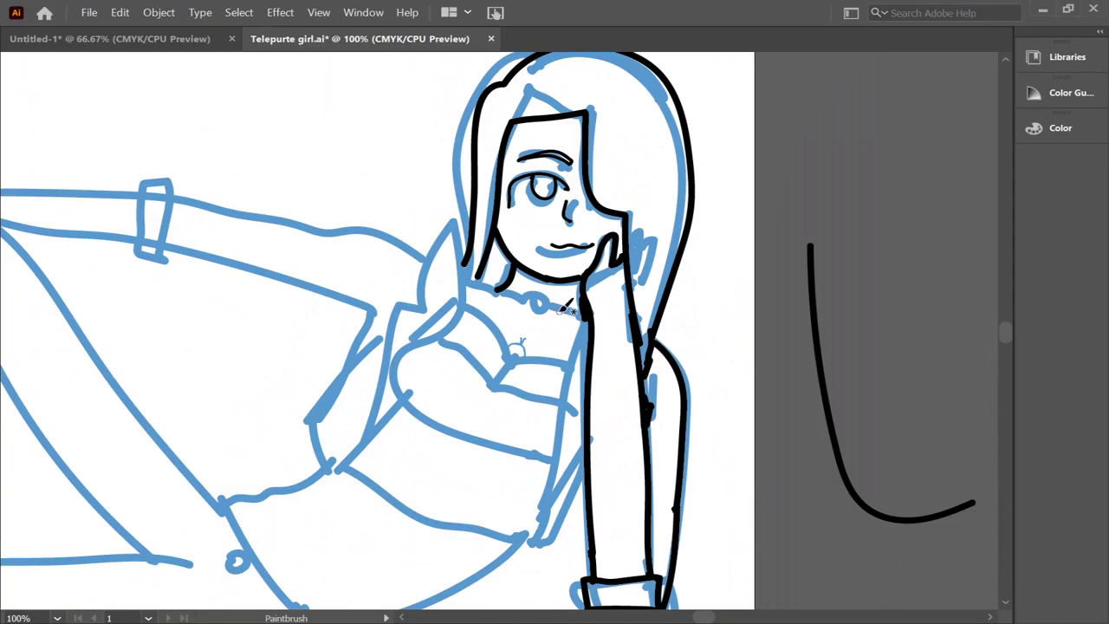
scroll(554, 299, up, 4)
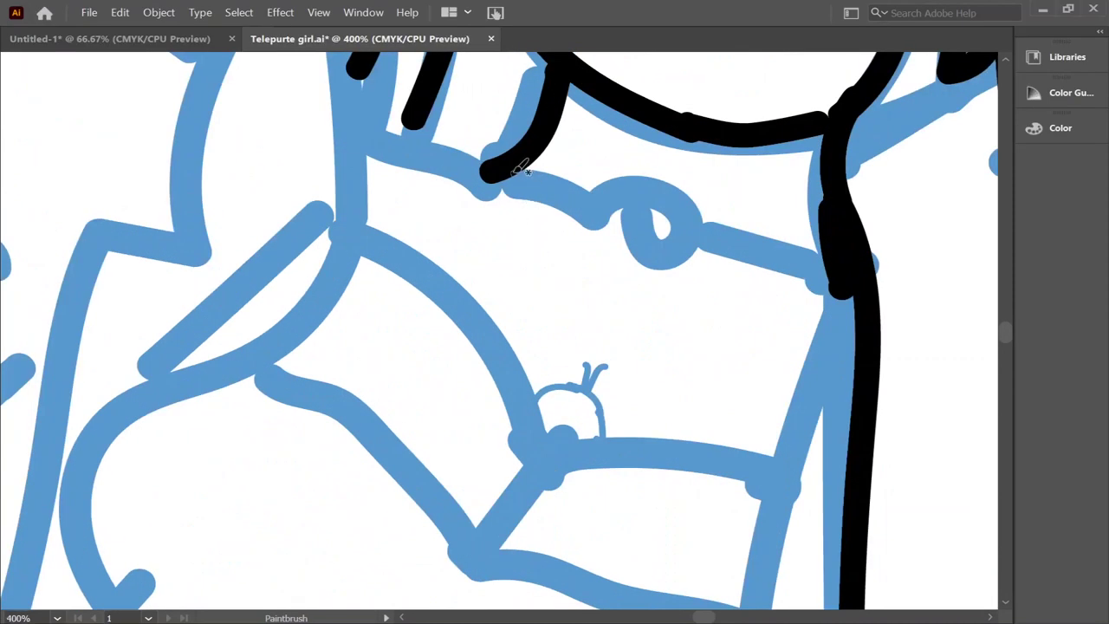
Ink the collar line across the neck and the jacket's collar and shoulder edge
drag(511, 173, 813, 251)
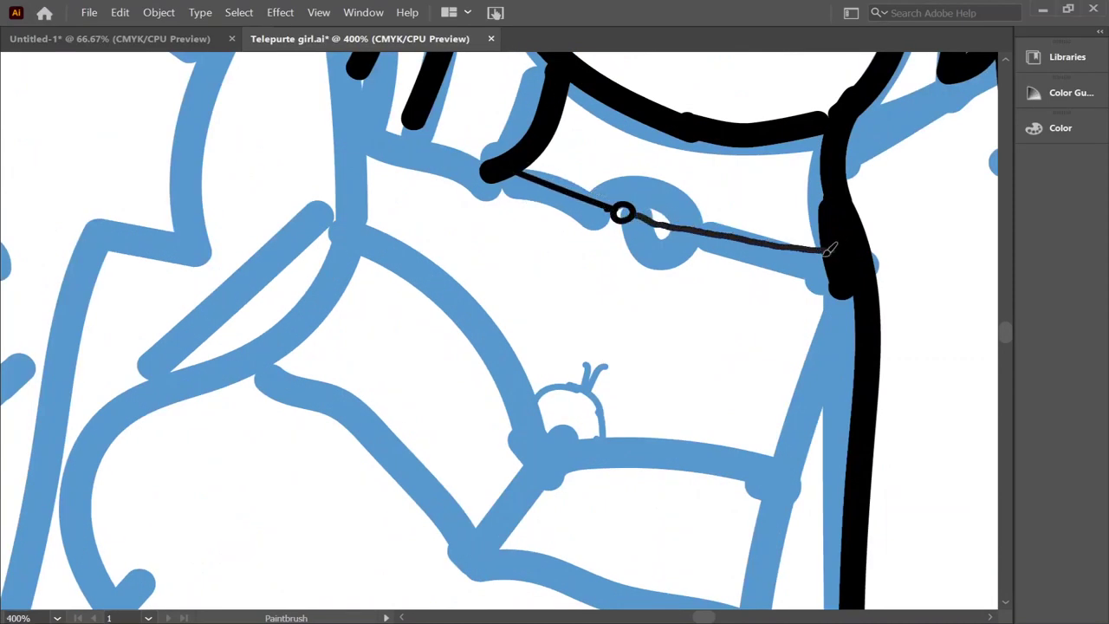
drag(489, 169, 374, 142)
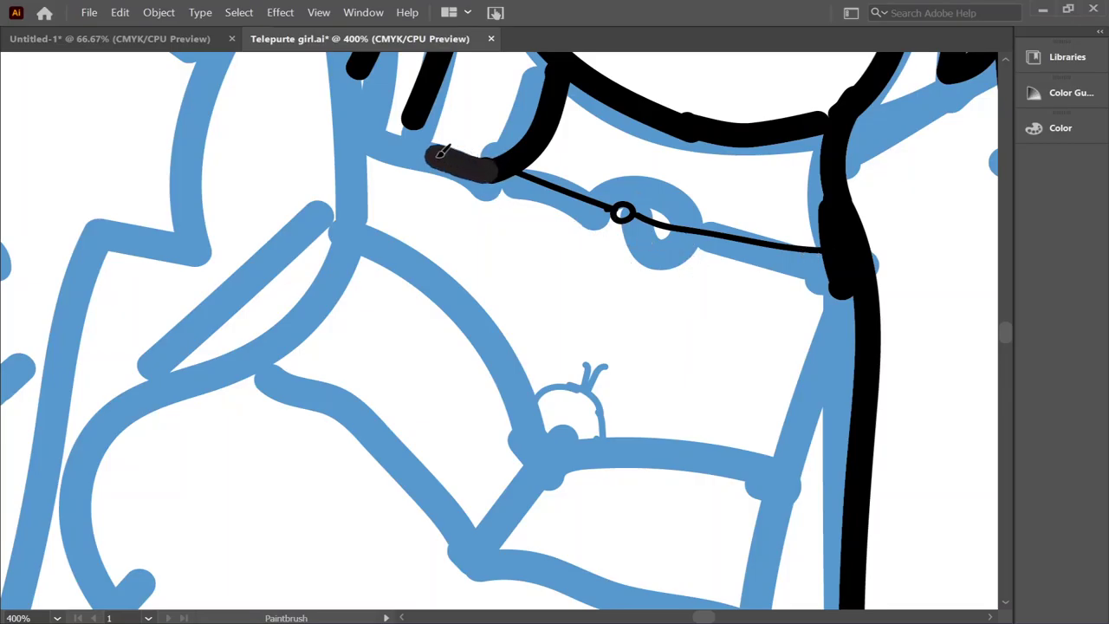
scroll(377, 142, down, 3)
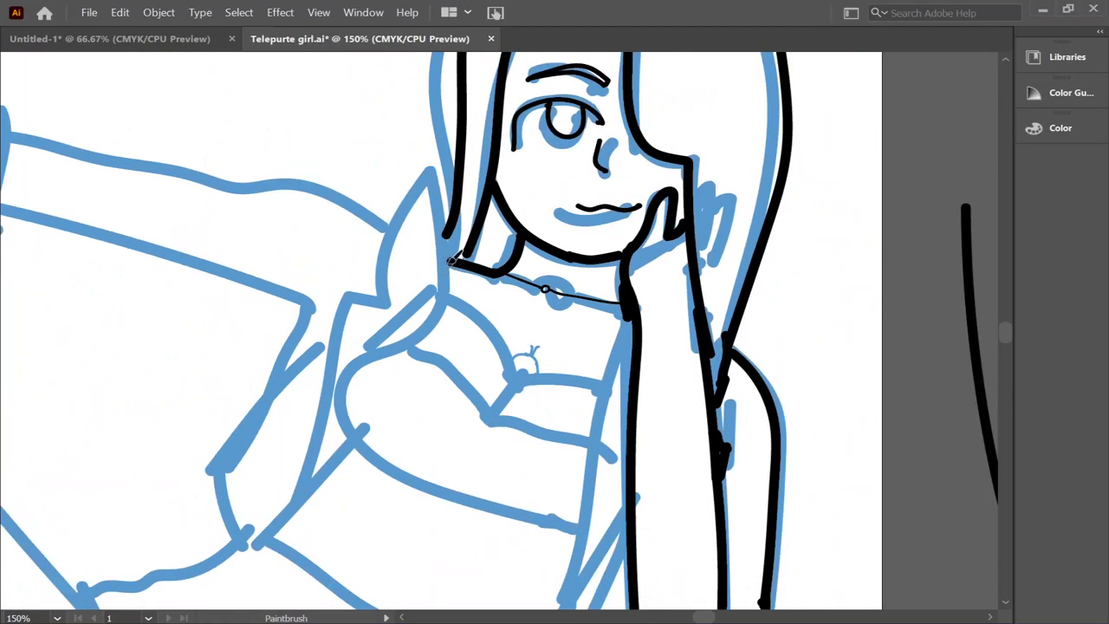
drag(450, 260, 293, 507)
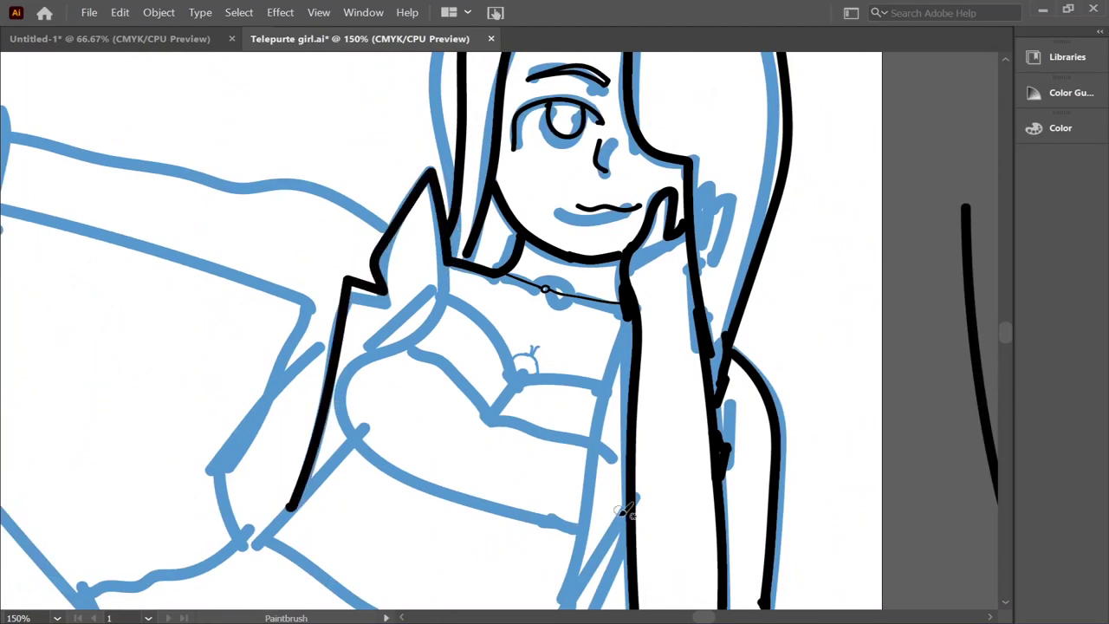
Ink the outer and inner edges of the raised forearm, redoing one stroke
drag(635, 313, 561, 589)
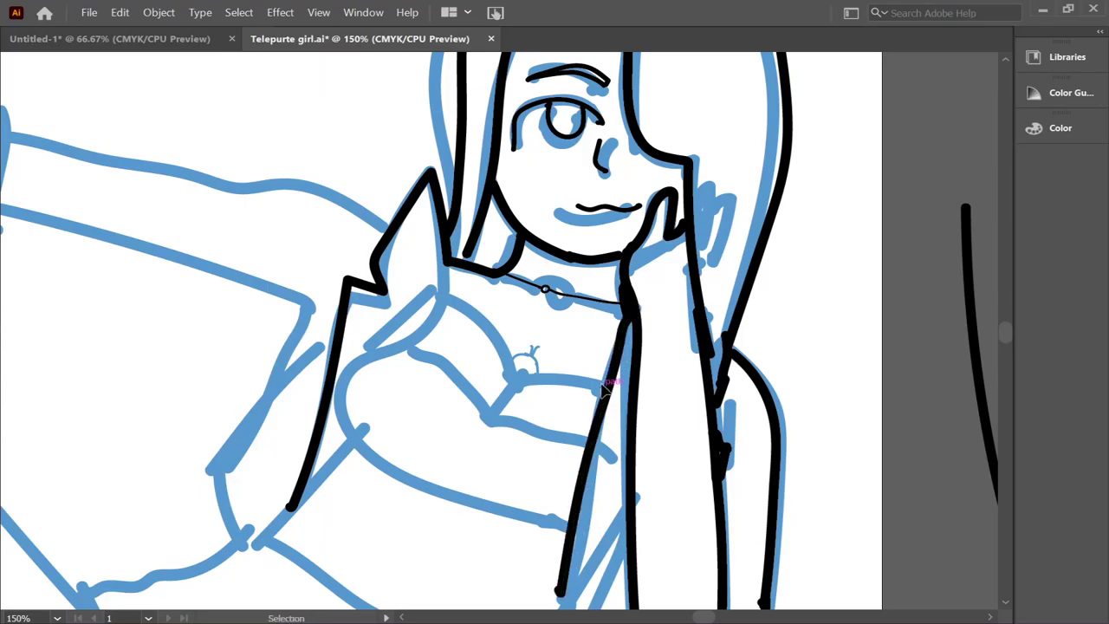
key(ctrl+z)
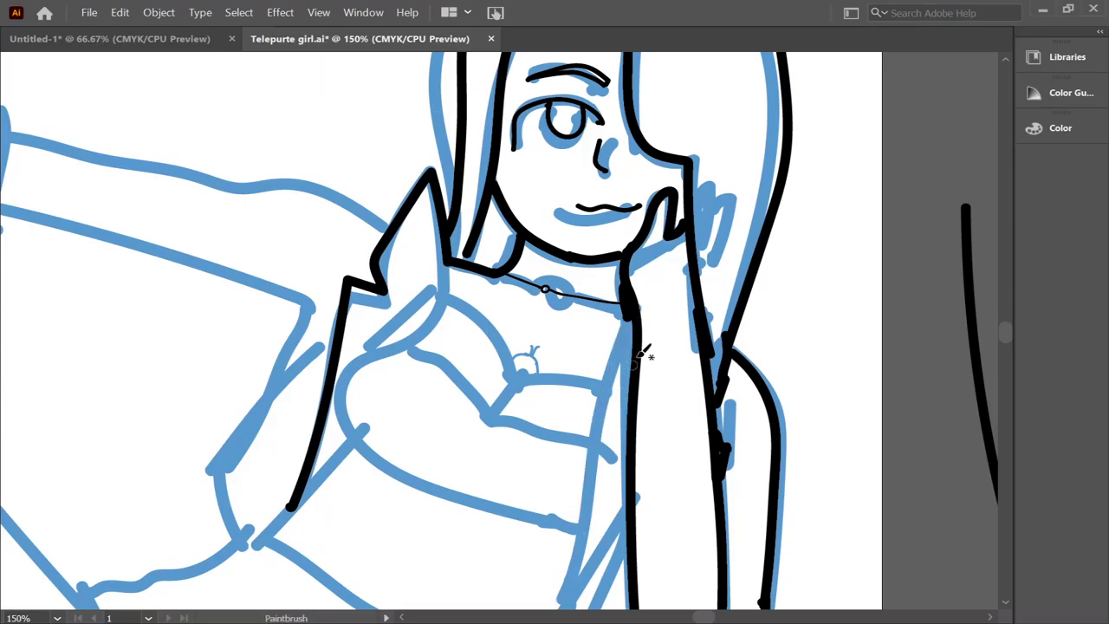
drag(631, 303, 563, 602)
drag(625, 506, 572, 598)
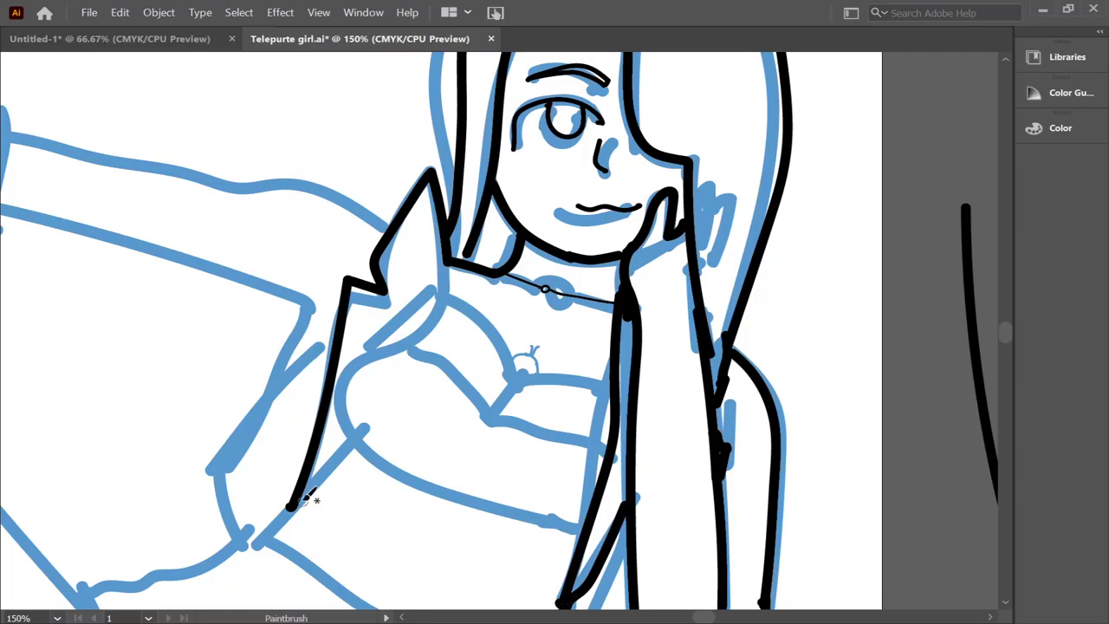
Ink the upper and lower bust curves, the cleavage line and the small pendant ring
drag(447, 289, 555, 520)
key(ctrl+z)
mouse_move(447, 290)
mouse_down()
mouse_move(362, 438)
mouse_move(576, 524)
mouse_up()
drag(442, 293, 607, 368)
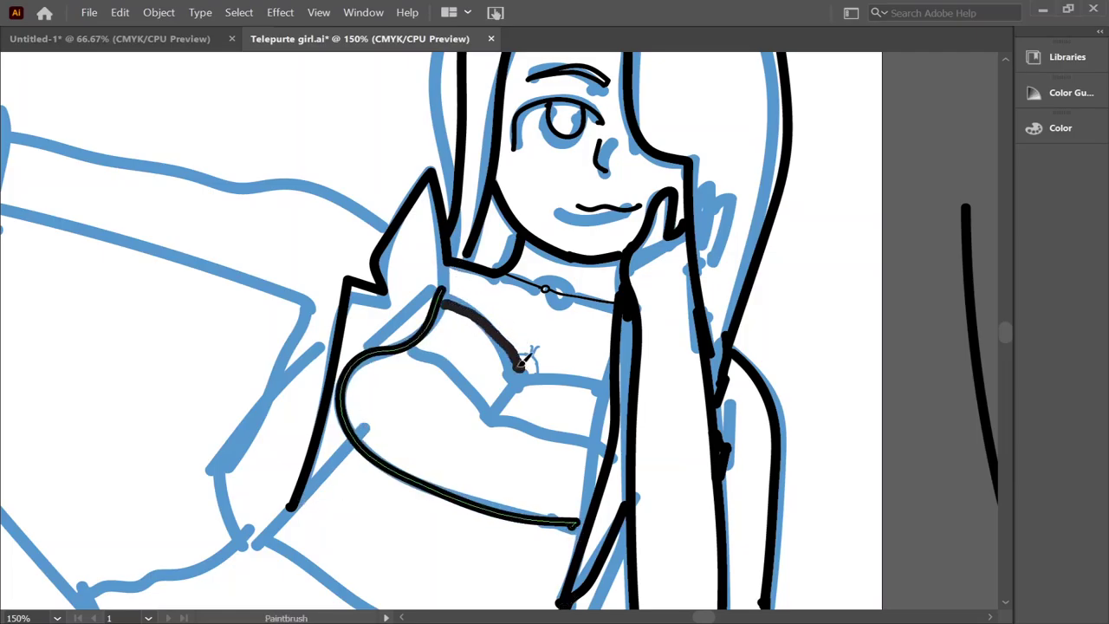
drag(409, 351, 511, 424)
key(ctrl+z)
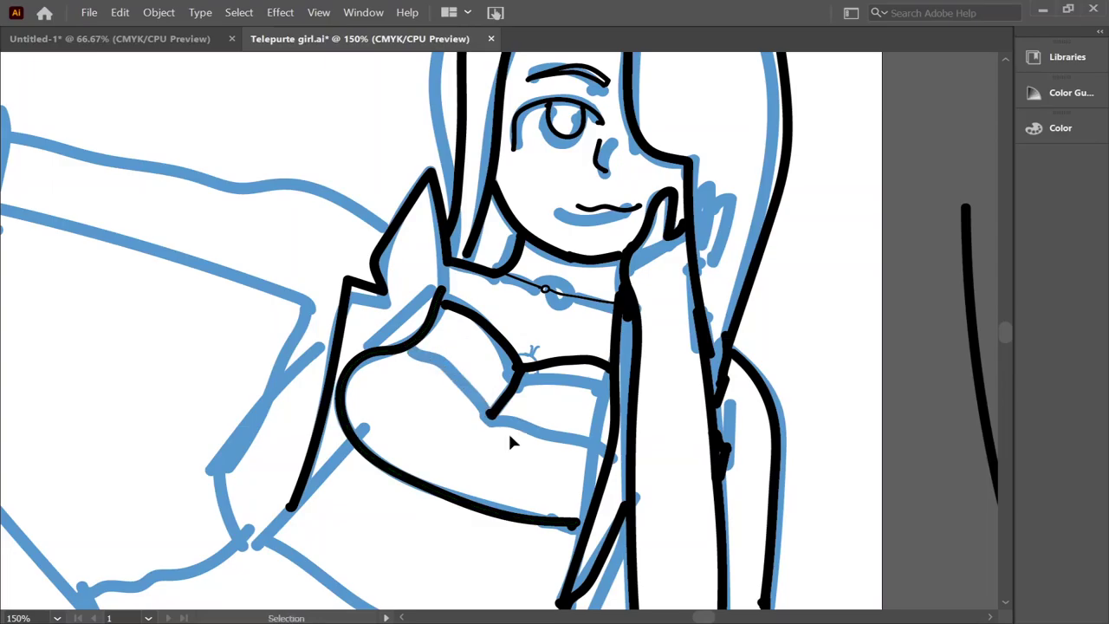
mouse_move(409, 351)
mouse_down()
mouse_move(491, 414)
mouse_move(606, 433)
mouse_up()
key(ctrl+0)
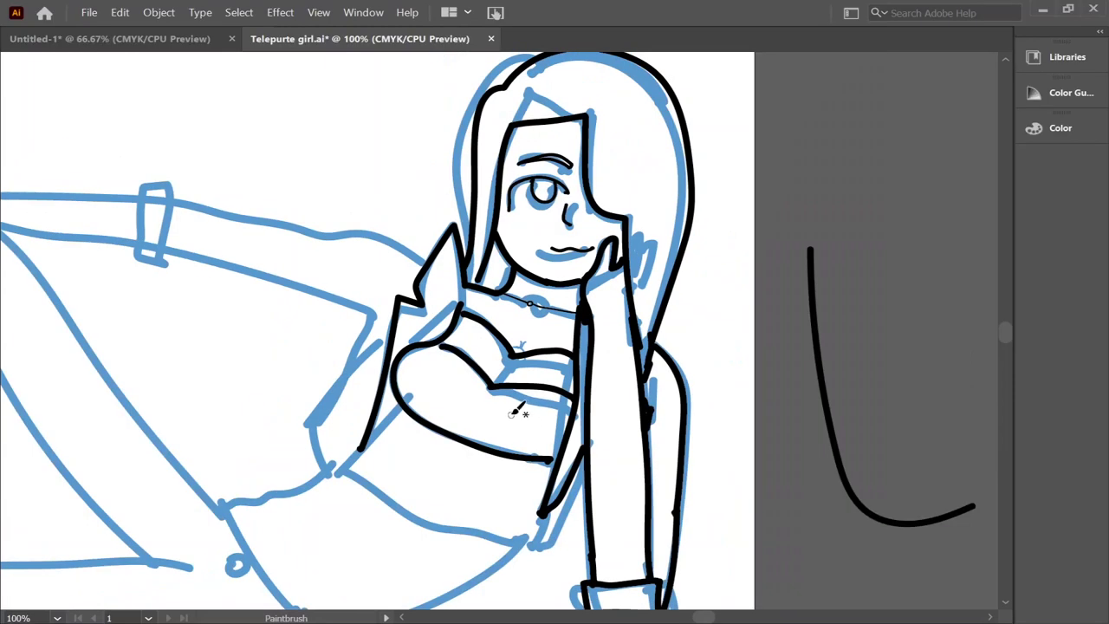
scroll(511, 407, up, 3)
drag(481, 490, 576, 362)
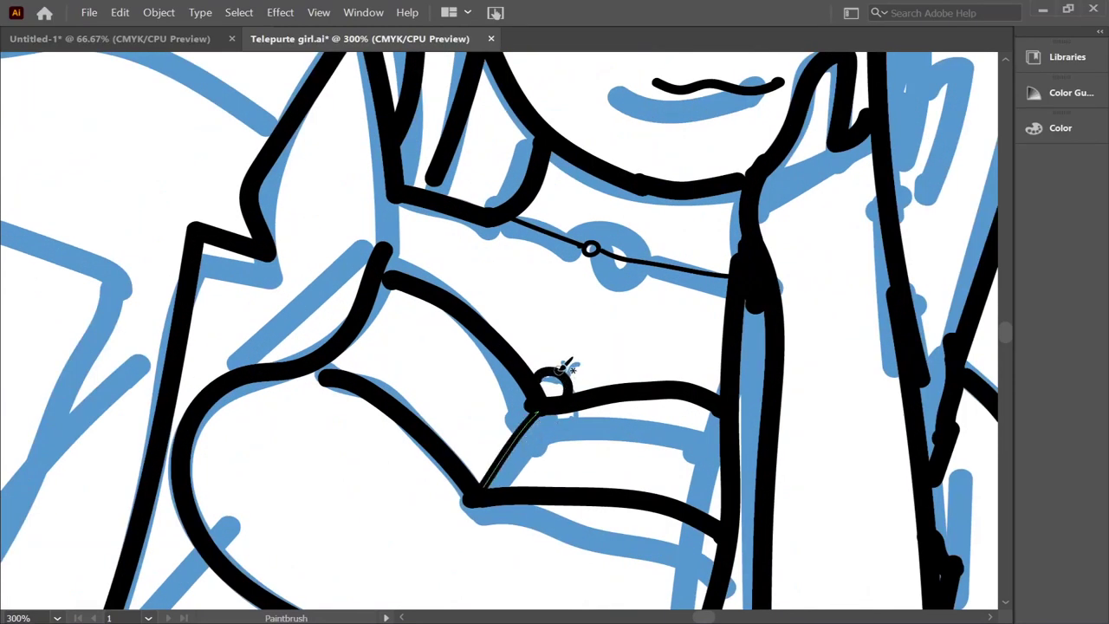
scroll(582, 357, down, 1)
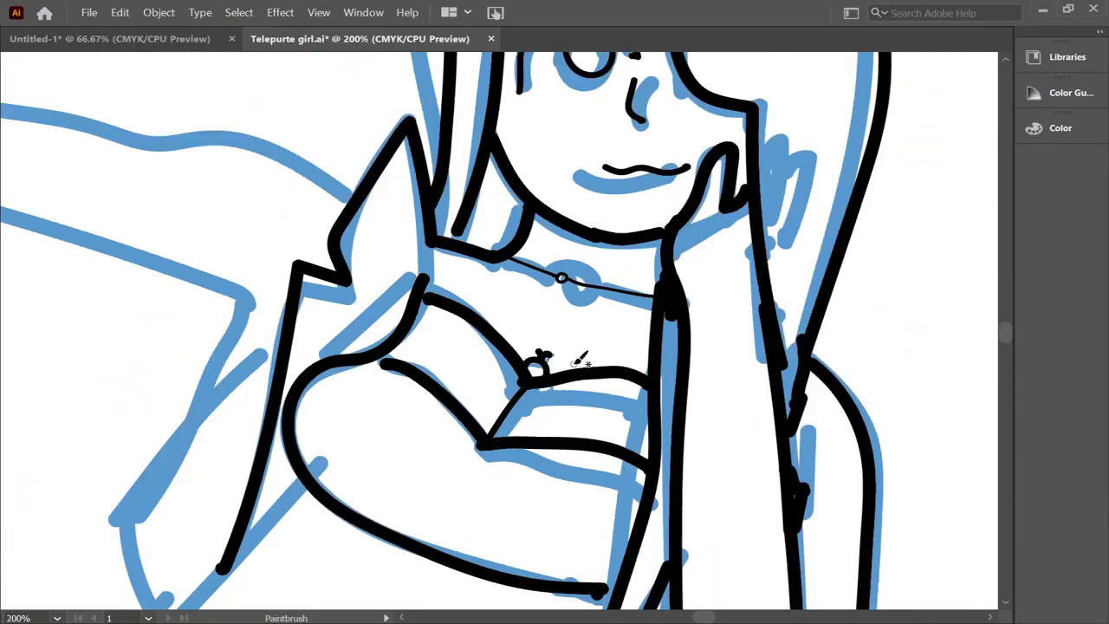
scroll(582, 357, down, 2)
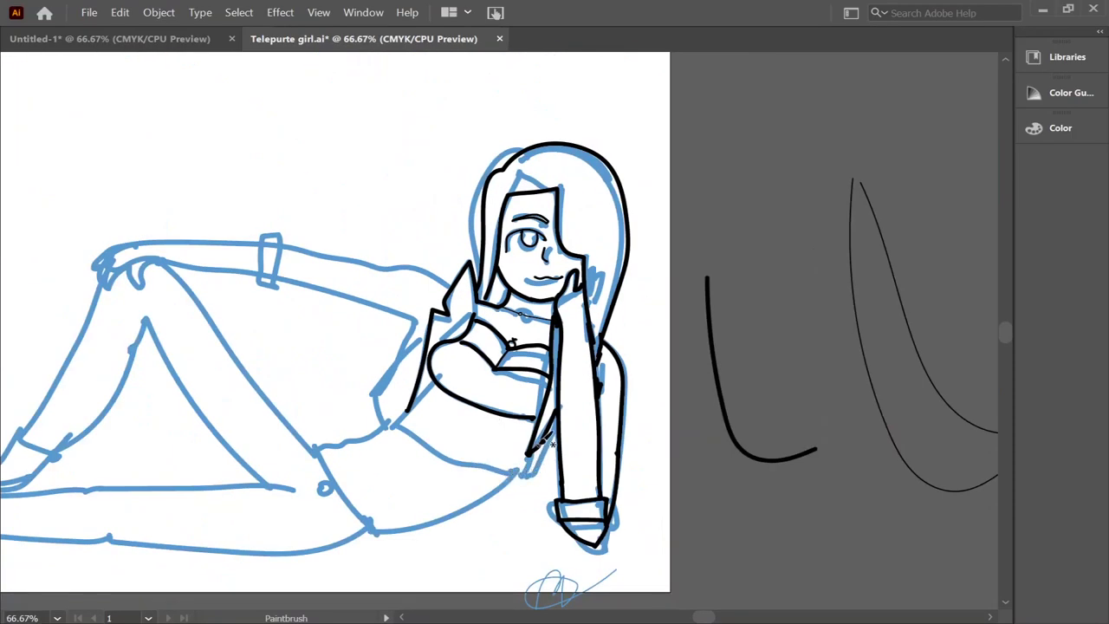
Ink the arm edge, the jacket's left edge and the wavy midriff line, then hide the sketch
drag(548, 438, 524, 470)
drag(390, 417, 433, 368)
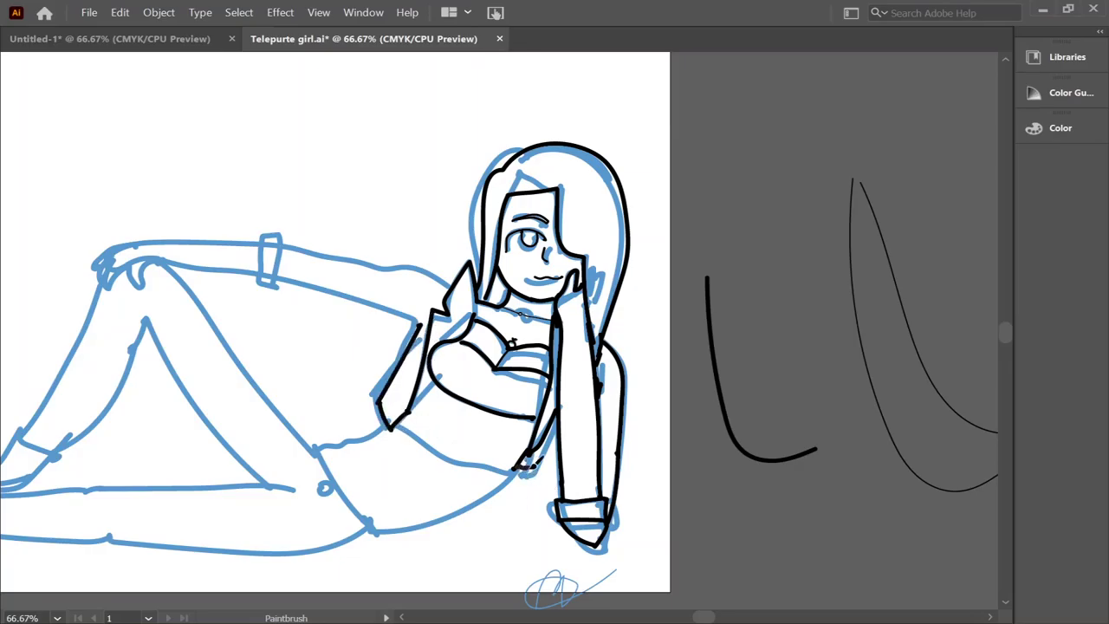
mouse_move(524, 469)
mouse_down()
mouse_move(555, 451)
mouse_move(541, 461)
mouse_up()
drag(407, 423, 501, 474)
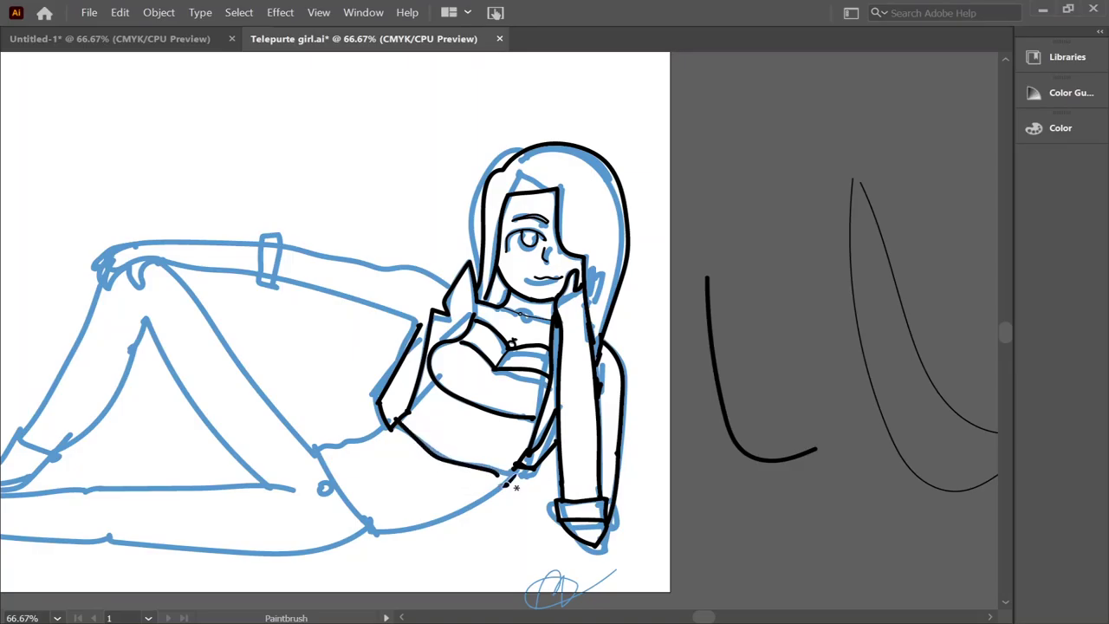
key(ctrl+z)
drag(406, 407, 532, 455)
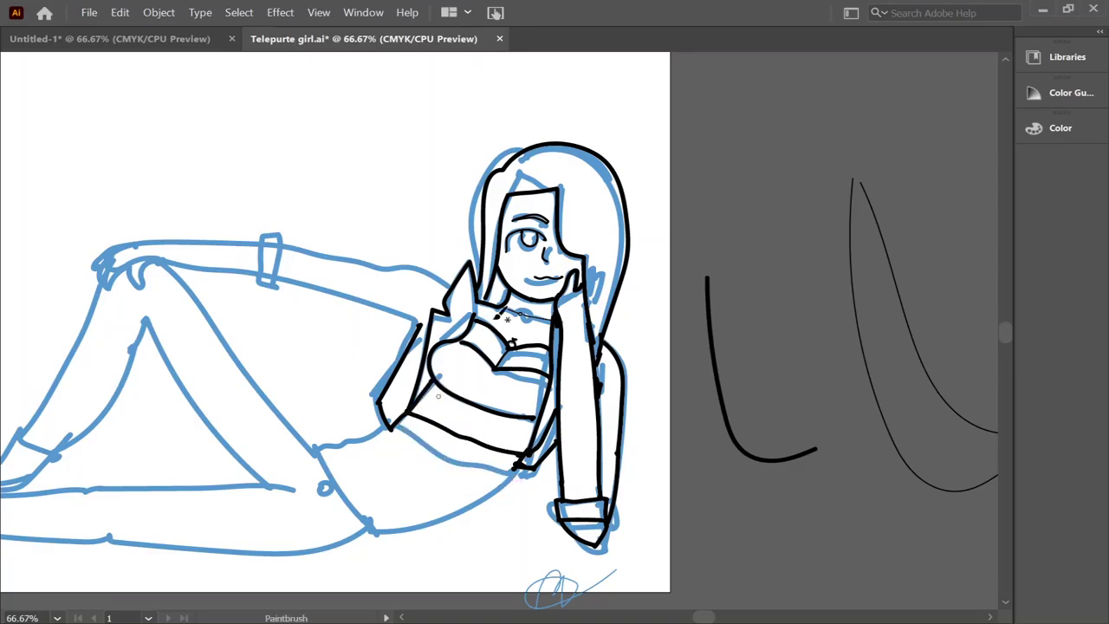
click(1047, 177)
Erase the stray bit at the jacket corner and thicken its bottom corner
key(ctrl+plus)
key(ctrl+plus)
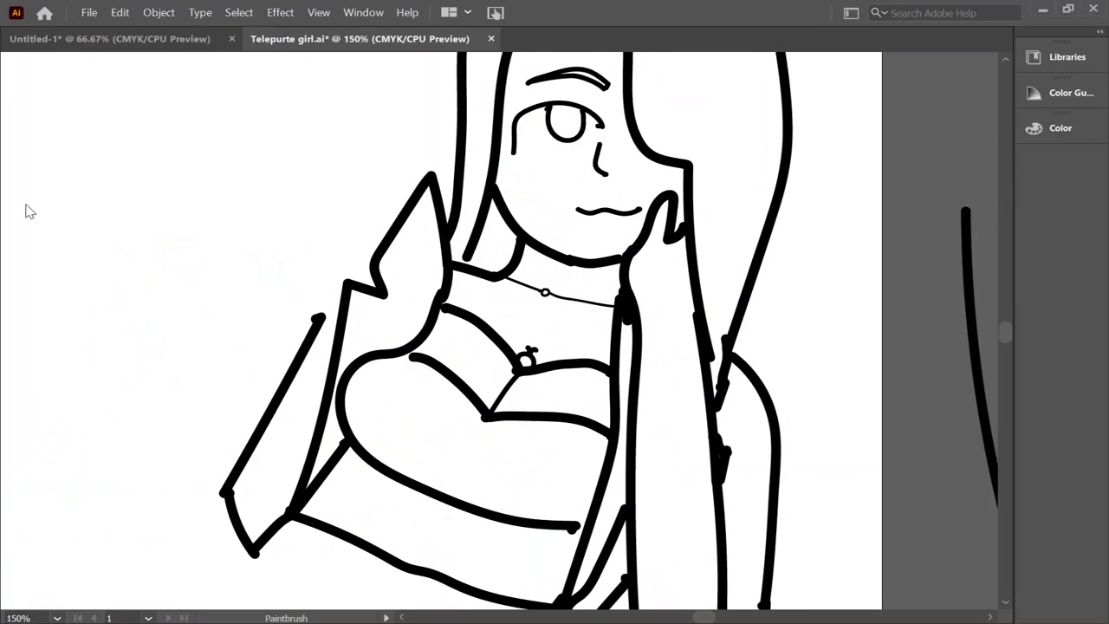
scroll(996, 329, down, 5)
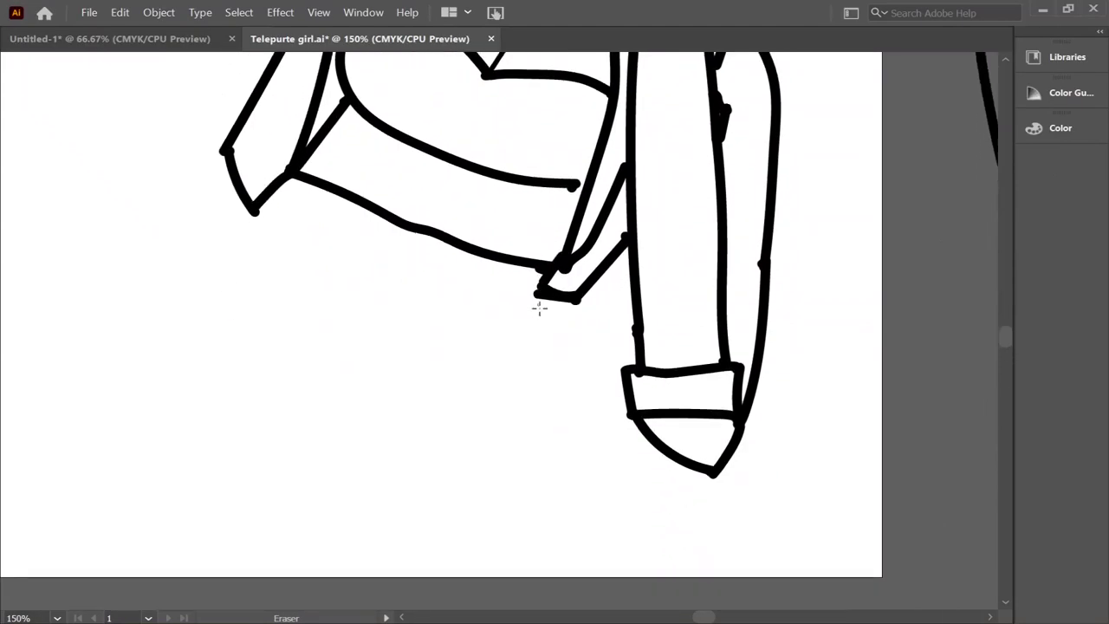
drag(574, 271, 623, 236)
key(b)
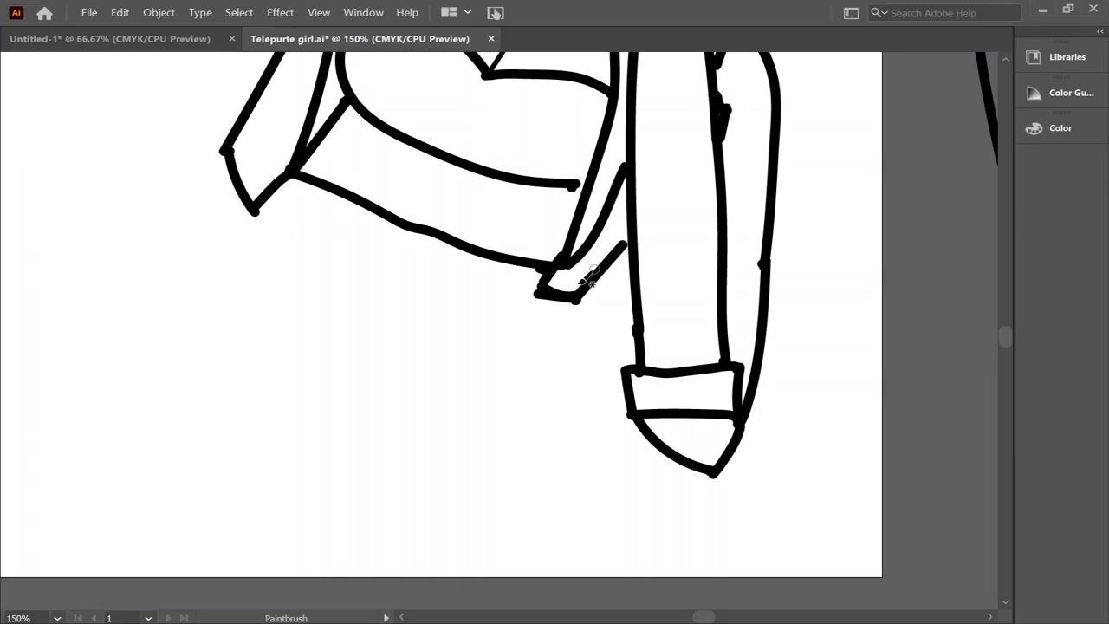
drag(555, 268, 535, 293)
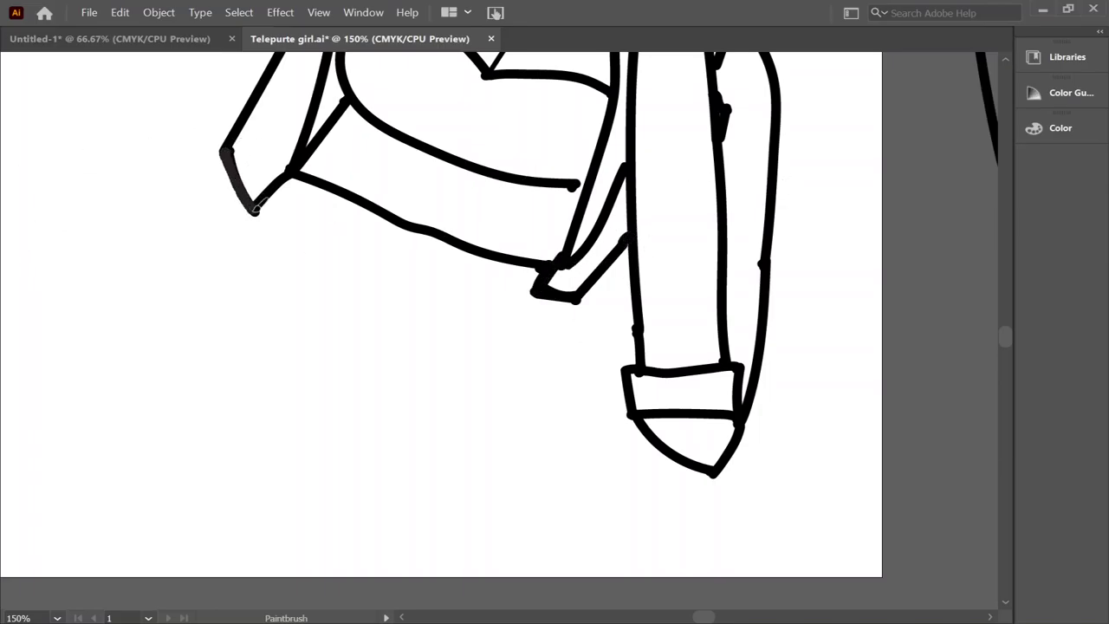
drag(227, 152, 294, 169)
scroll(1005, 342, up, 5)
scroll(1005, 342, down, 5)
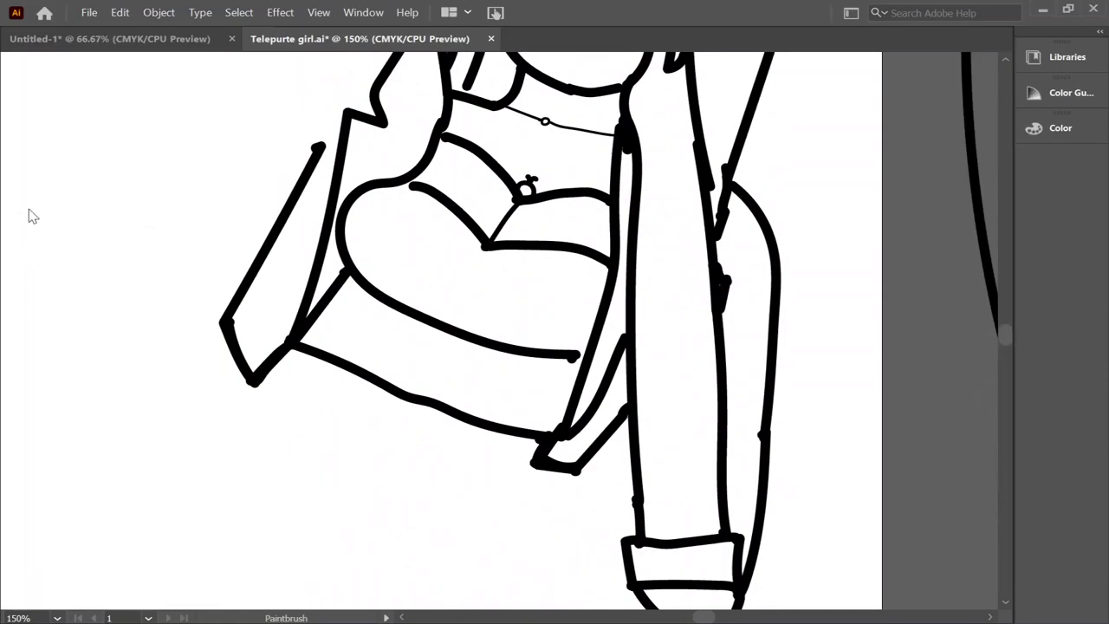
Erase and redraw the overlapping arm-line junction to close the gap
key(shift+e)
drag(732, 165, 723, 238)
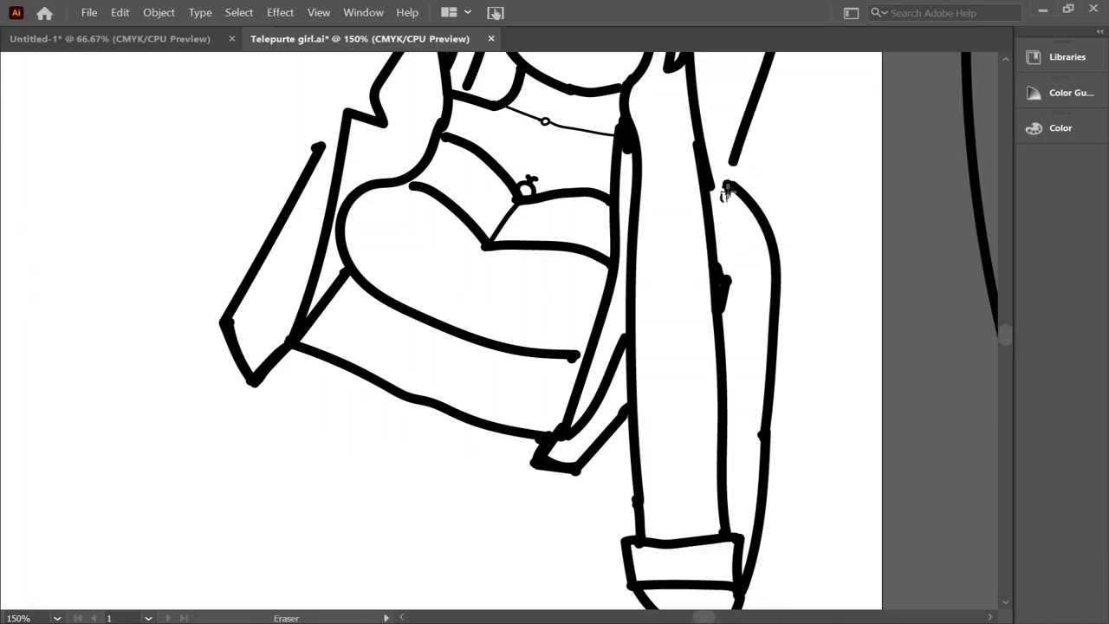
key(b)
drag(733, 157, 717, 234)
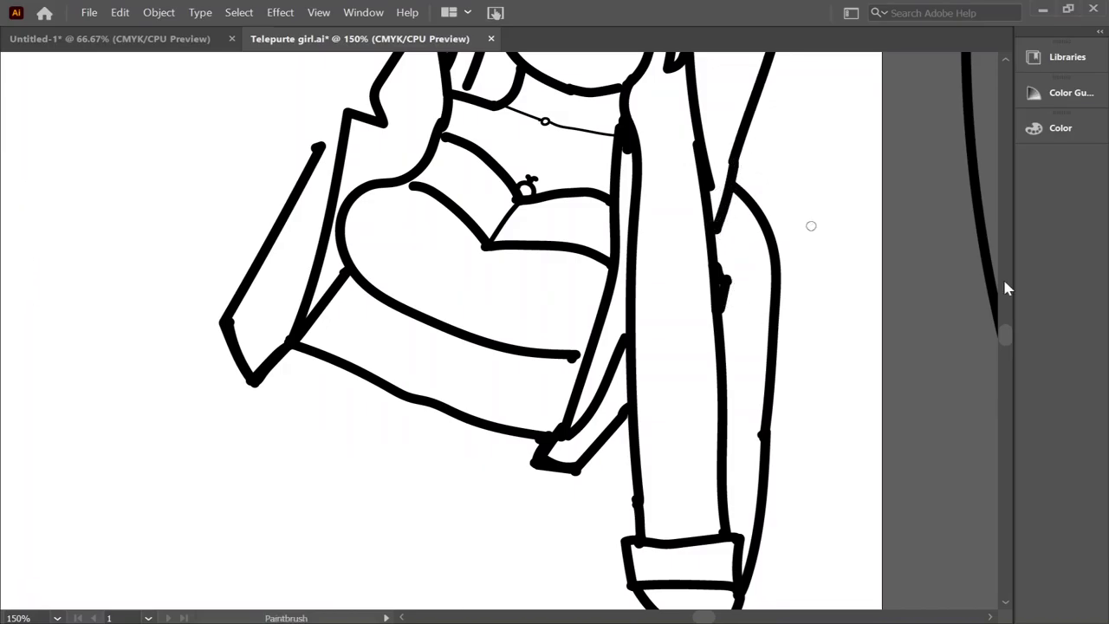
scroll(1005, 289, up, 5)
scroll(1004, 288, down, 2)
Trim the top of the long arm path, then show the blue sketch again
key(shift+e)
click(620, 389)
drag(622, 256, 629, 279)
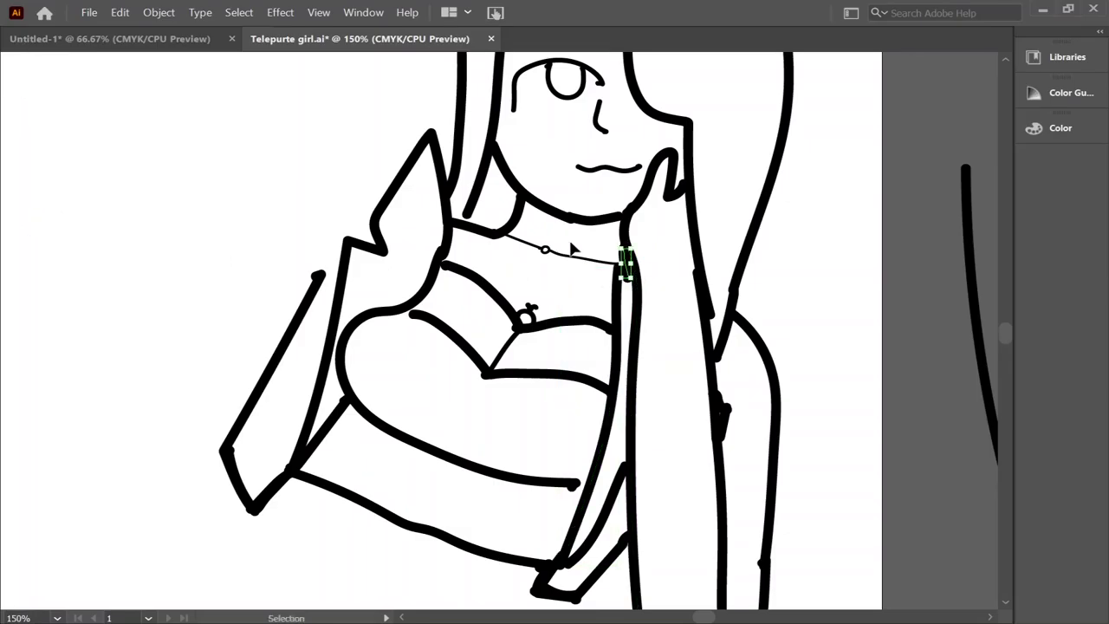
key(b)
drag(614, 252, 639, 259)
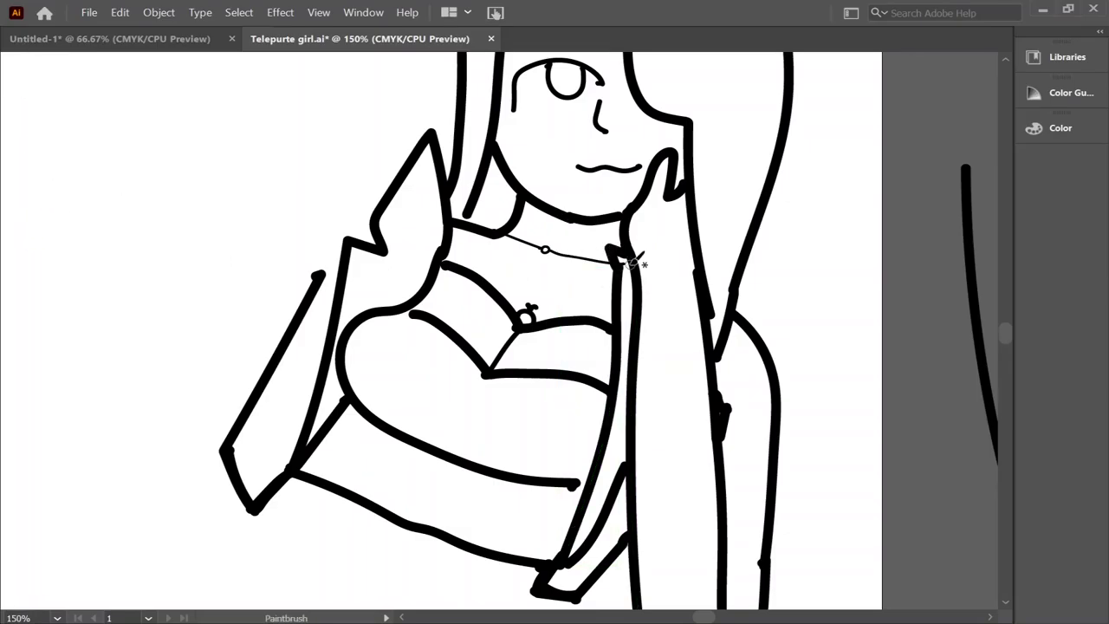
key(ctrl+z)
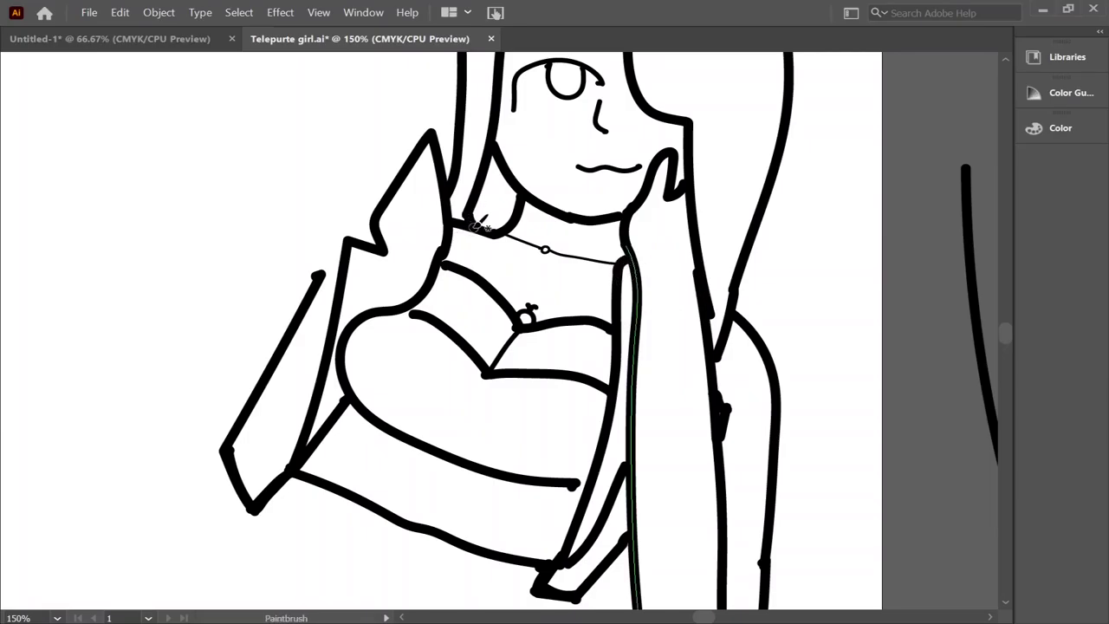
key(ctrl+0)
key(ctrl+alt+3)
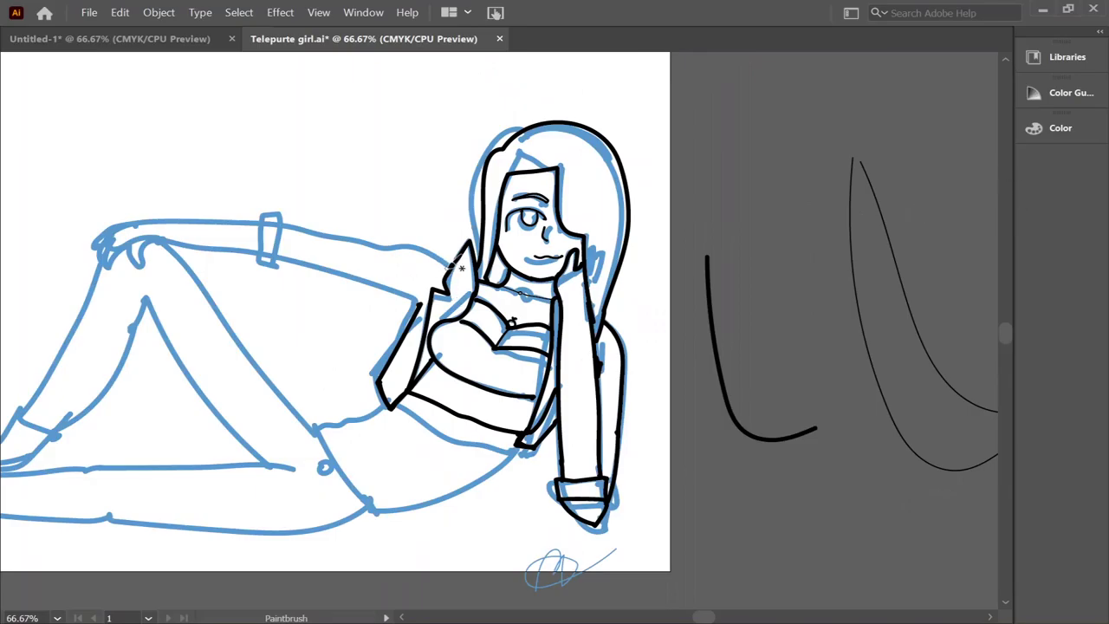
Ink the outstretched arm's upper and lower edges, its cuff and forearm underside
drag(400, 242, 288, 223)
drag(437, 302, 284, 256)
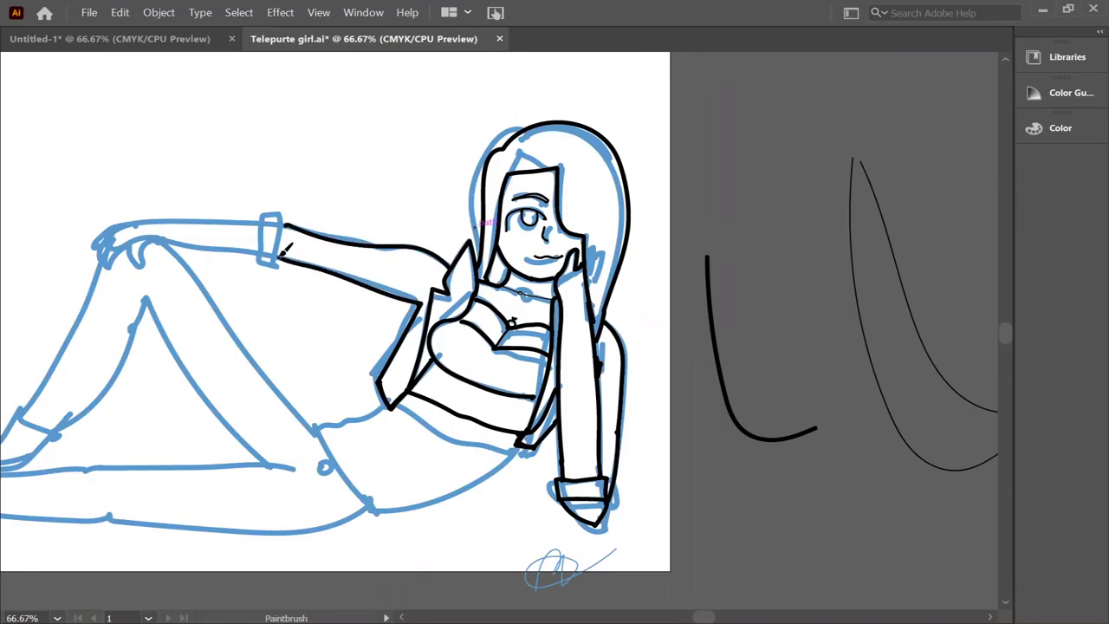
scroll(286, 250, up, 3)
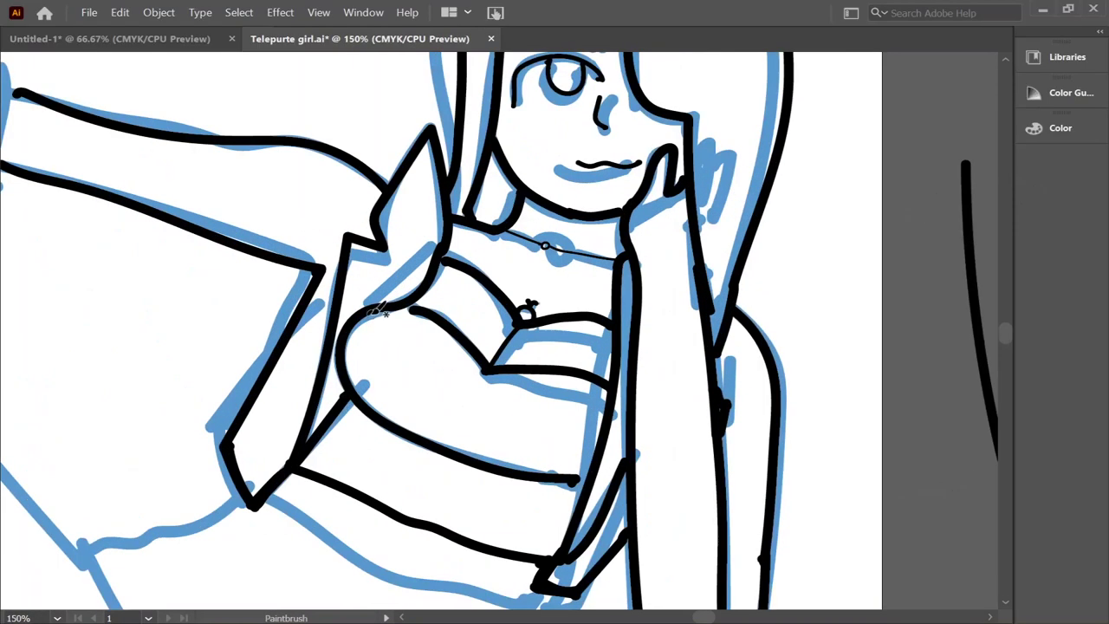
key(space)
mouse_move(468, 372)
mouse_down()
mouse_move(693, 416)
mouse_move(464, 268)
mouse_move(412, 264)
mouse_up()
mouse_move(411, 264)
mouse_down()
mouse_move(415, 368)
mouse_move(451, 372)
mouse_move(91, 279)
mouse_up()
drag(407, 351, 165, 316)
Ink the knuckle curve and curled fingers of the hand resting on the knee
key(space)
drag(259, 346, 737, 346)
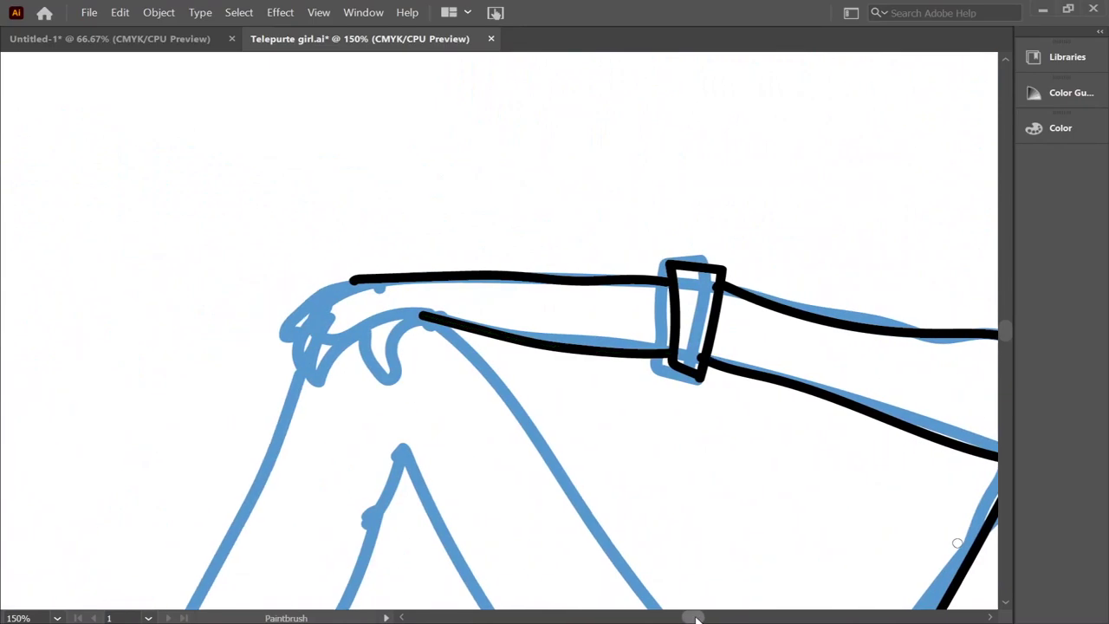
mouse_move(645, 316)
mouse_down()
mouse_move(599, 325)
mouse_move(589, 372)
mouse_up()
mouse_move(597, 325)
mouse_down()
mouse_move(555, 381)
mouse_move(529, 381)
mouse_up()
mouse_move(546, 312)
mouse_down()
mouse_move(511, 372)
mouse_move(554, 284)
mouse_move(580, 279)
mouse_up()
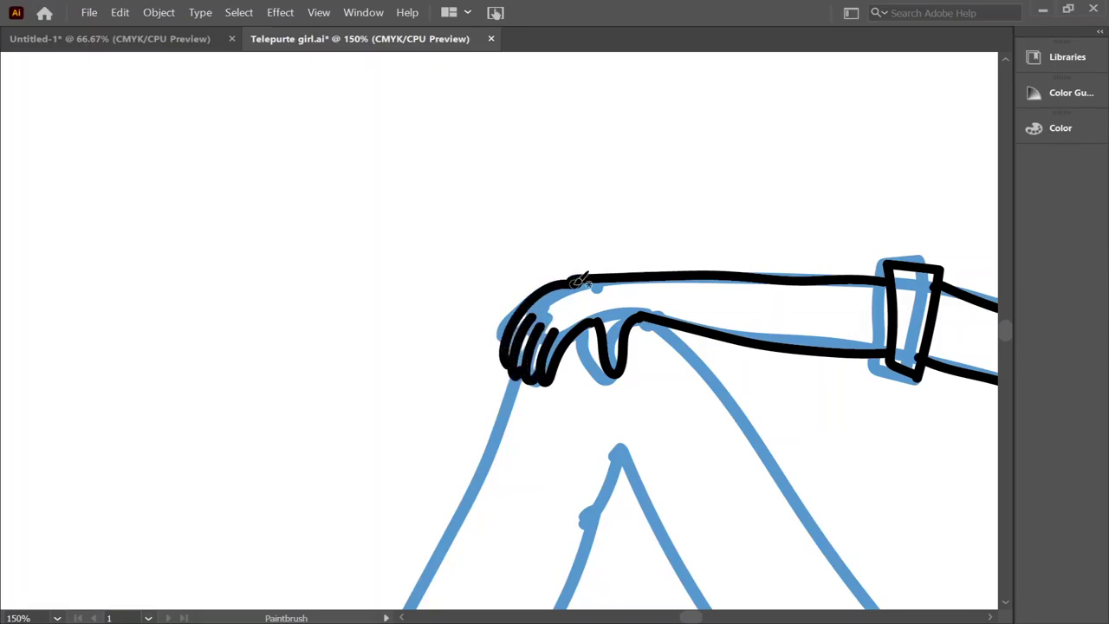
key(ctrl+0)
key(v)
key(b)
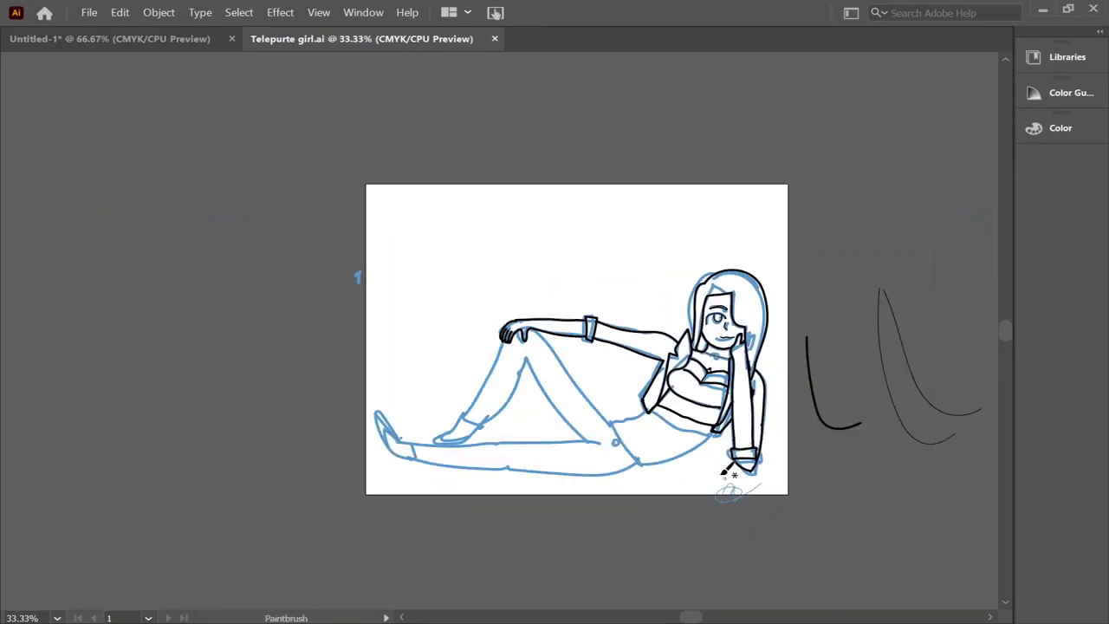
Trace the hip lines and shorts' lower edge, and draw the belly button as a small arc
key(ctrl+equal)
scroll(682, 446, down, 3)
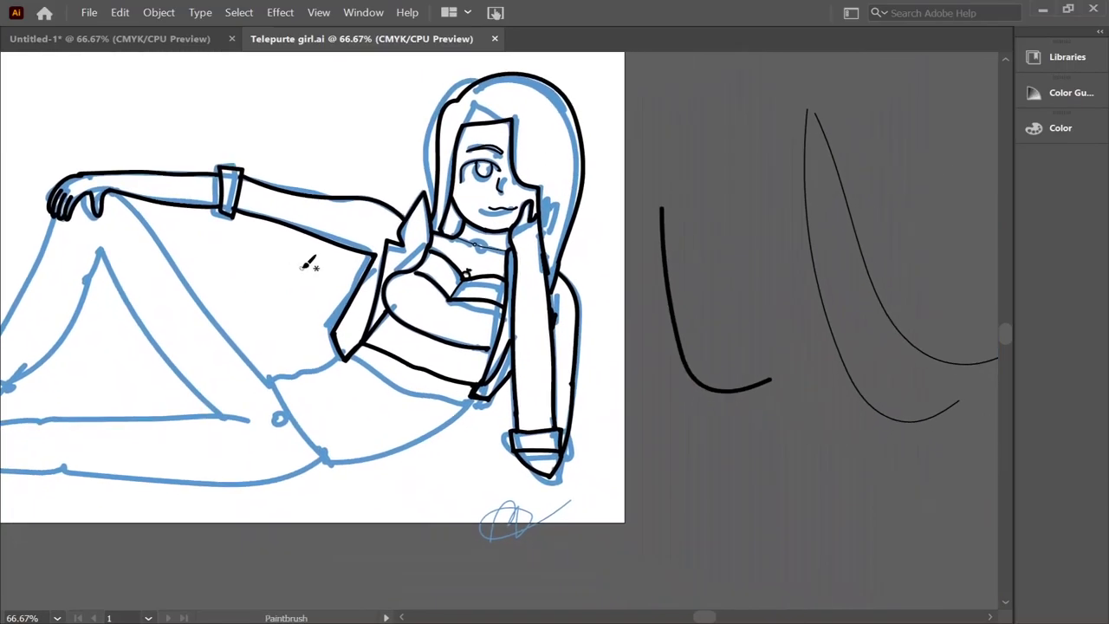
key(ctrl+equal)
key(ctrl+equal)
drag(338, 308, 180, 360)
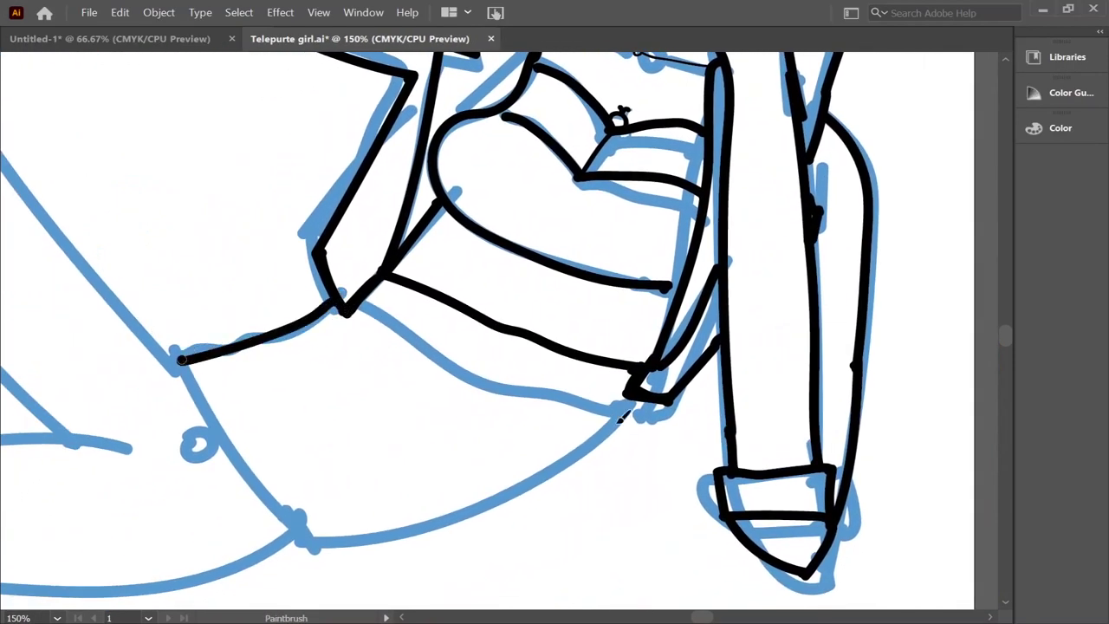
drag(637, 397, 293, 537)
drag(180, 360, 292, 535)
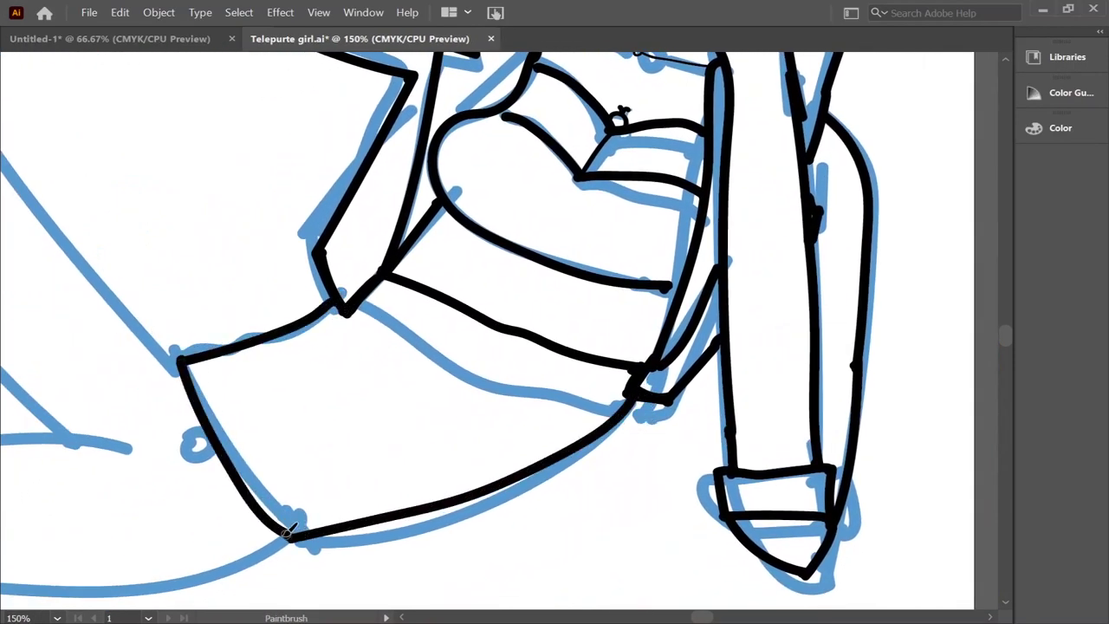
drag(451, 356, 424, 394)
key(ctrl+z)
key(ctrl+z)
drag(377, 400, 357, 421)
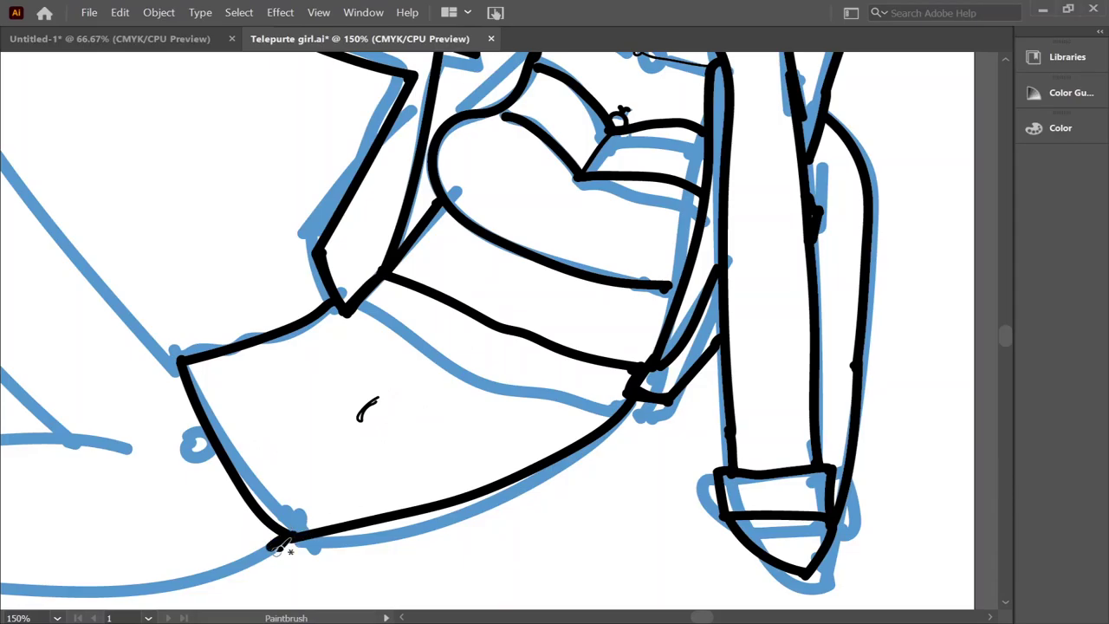
scroll(712, 578, left, 5)
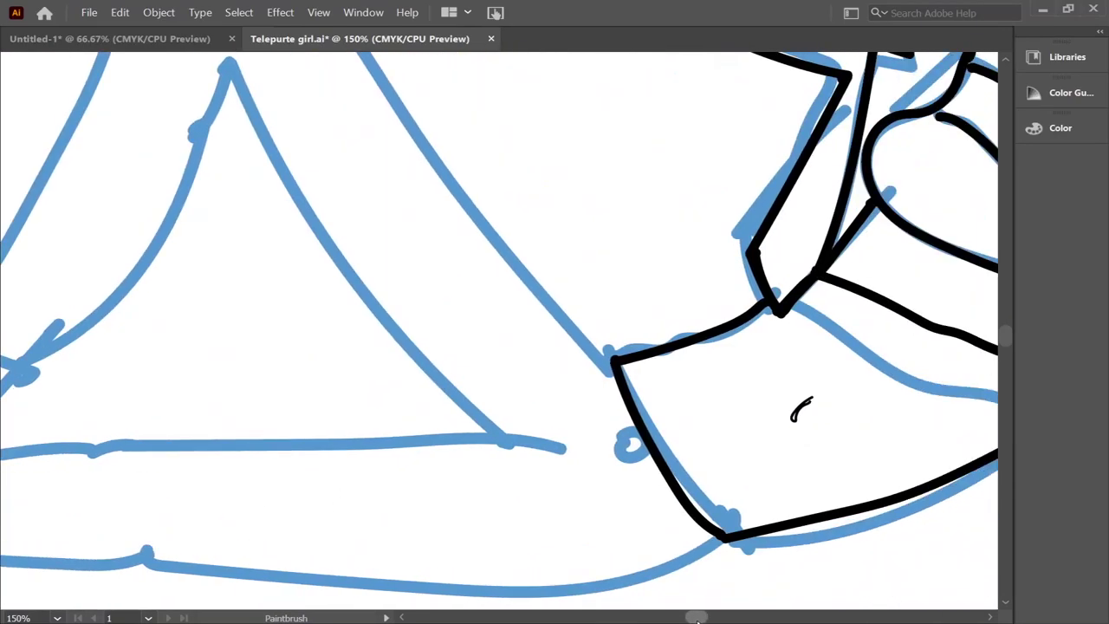
Trace the outstretched leg's top and underside to the foot and fill the shoe tip black
key(ctrl+minus)
mouse_move(766, 463)
mouse_down()
mouse_move(596, 501)
mouse_move(381, 475)
mouse_up()
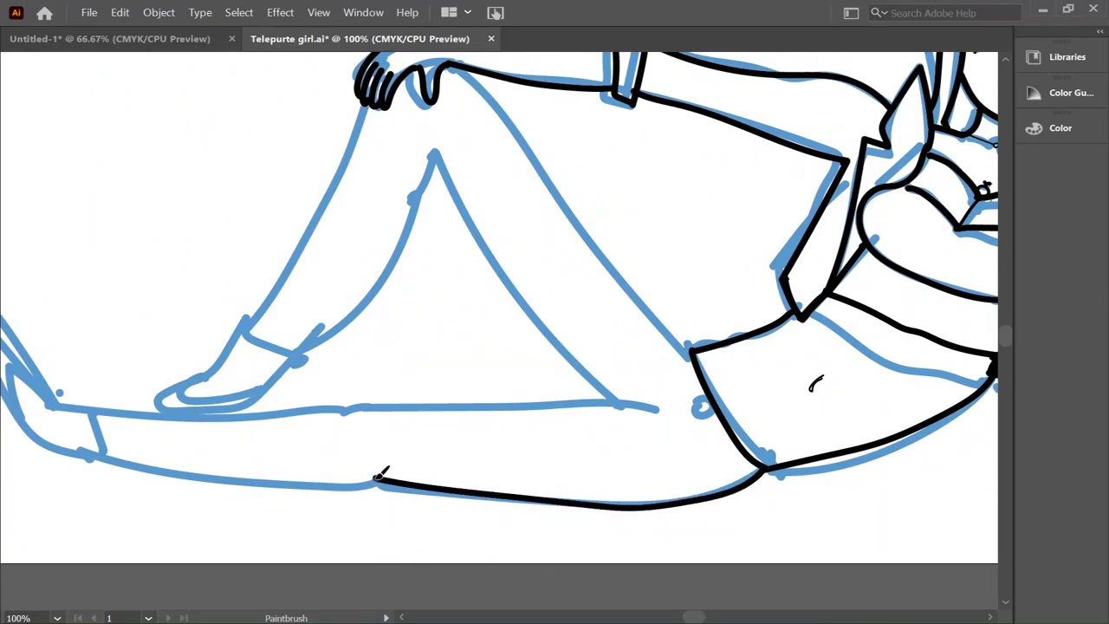
mouse_move(656, 407)
mouse_down()
mouse_move(390, 427)
mouse_move(93, 417)
mouse_up()
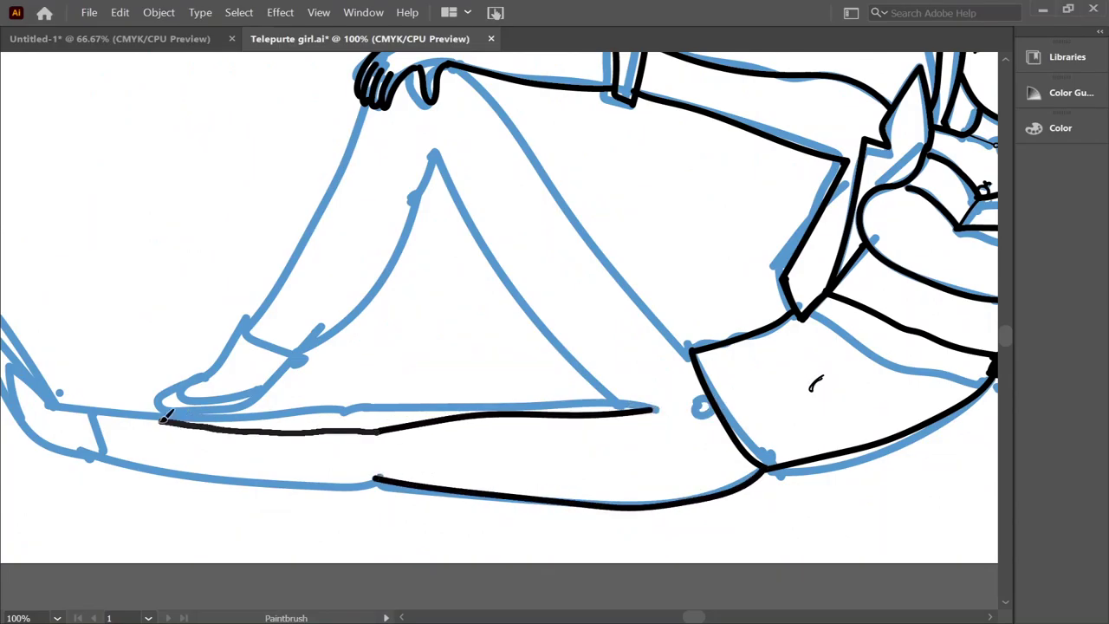
drag(381, 478, 102, 457)
scroll(111, 455, left, 5)
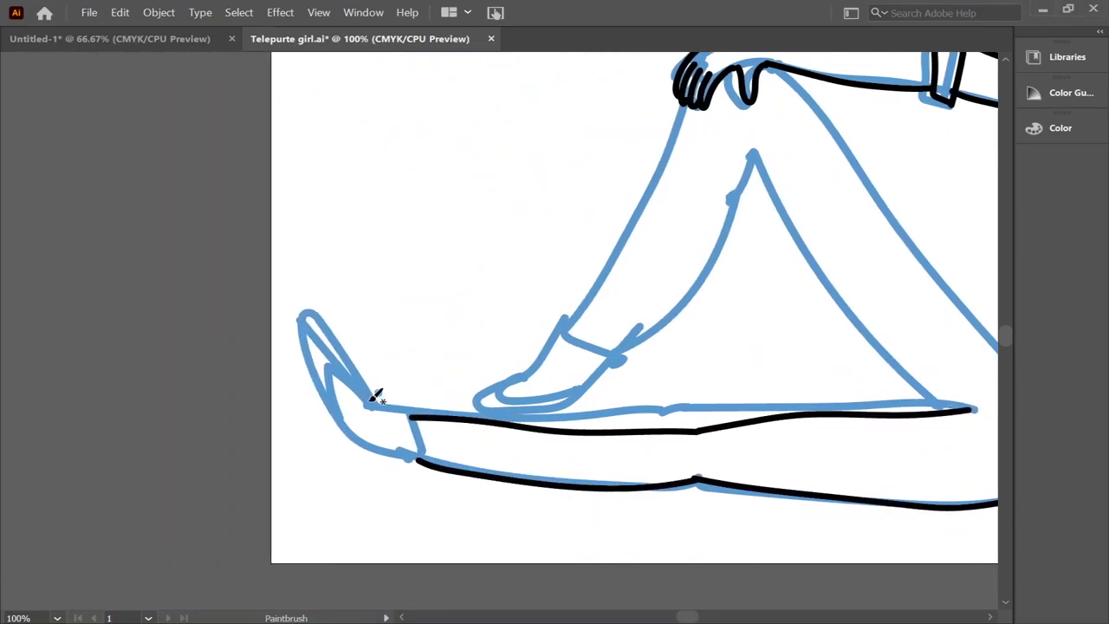
mouse_move(412, 414)
mouse_down()
mouse_move(423, 455)
mouse_move(360, 440)
mouse_up()
mouse_move(360, 438)
mouse_down()
mouse_move(407, 414)
mouse_move(359, 426)
mouse_up()
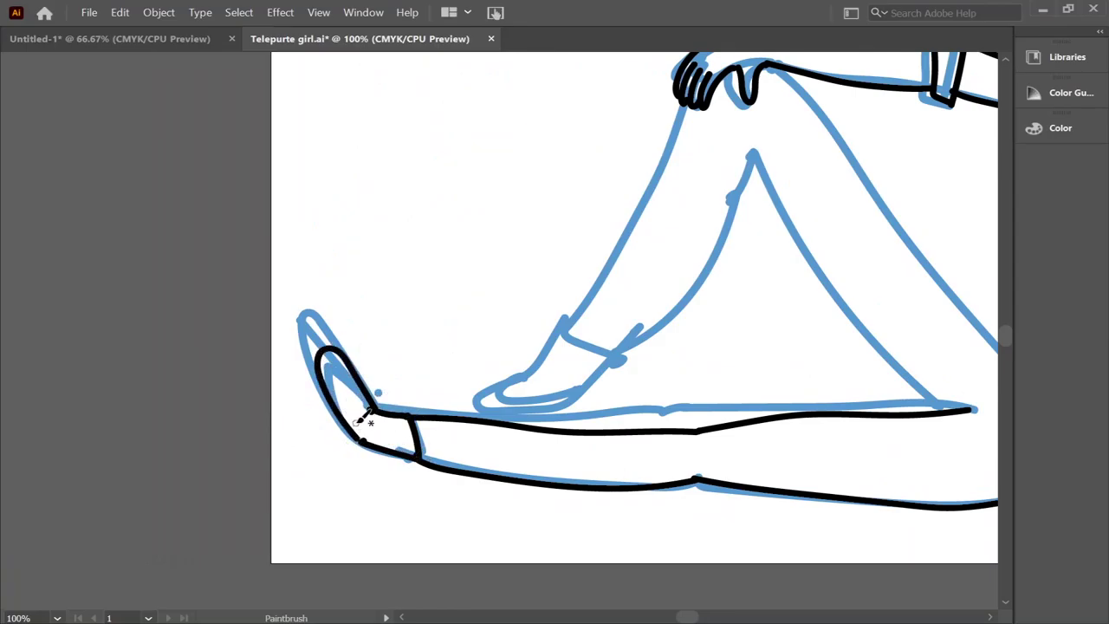
drag(362, 422, 372, 433)
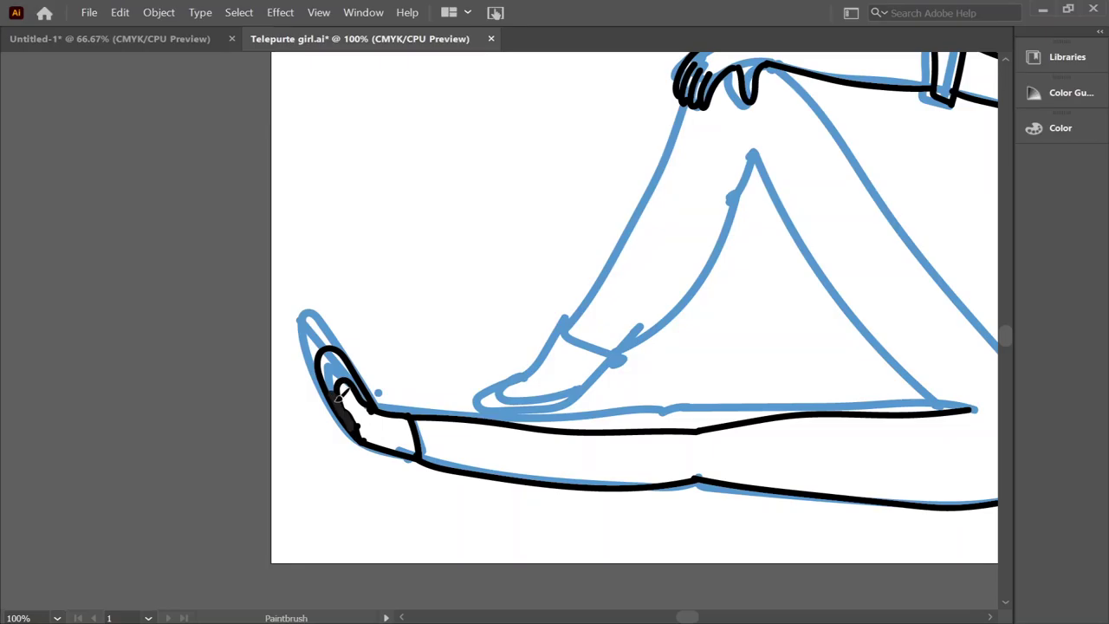
mouse_move(339, 396)
mouse_down()
mouse_move(334, 355)
mouse_move(342, 381)
mouse_move(355, 376)
mouse_move(347, 354)
mouse_move(364, 428)
mouse_move(374, 403)
mouse_move(177, 396)
mouse_up()
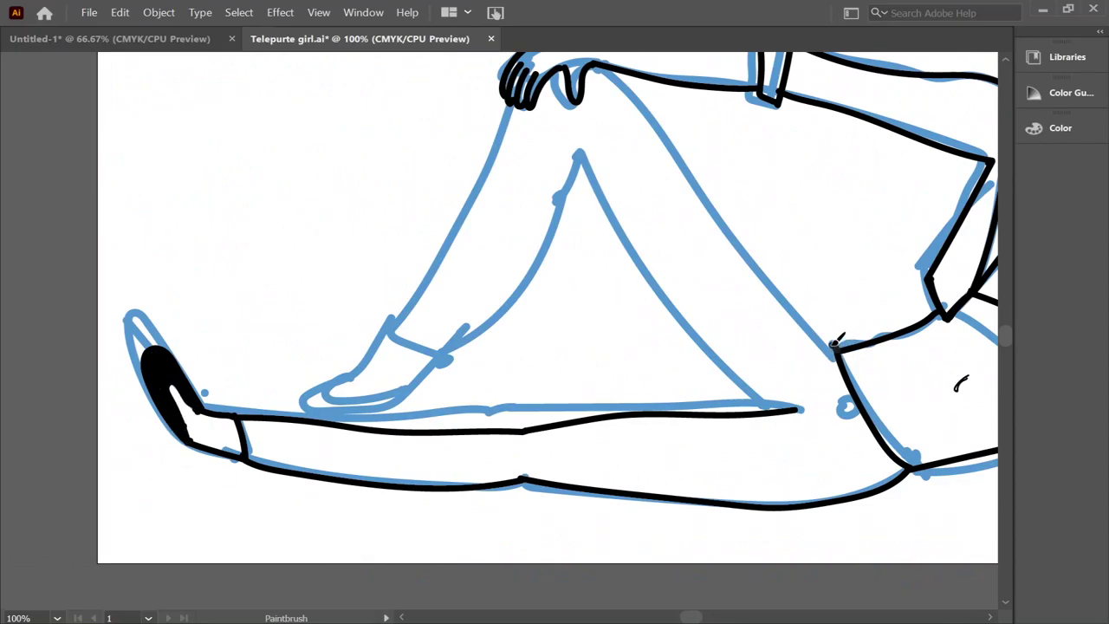
Draw the raised leg's outer line and inner line up to the knee, redoing bad attempts
drag(836, 342, 730, 219)
key(ctrl+z)
drag(842, 351, 611, 63)
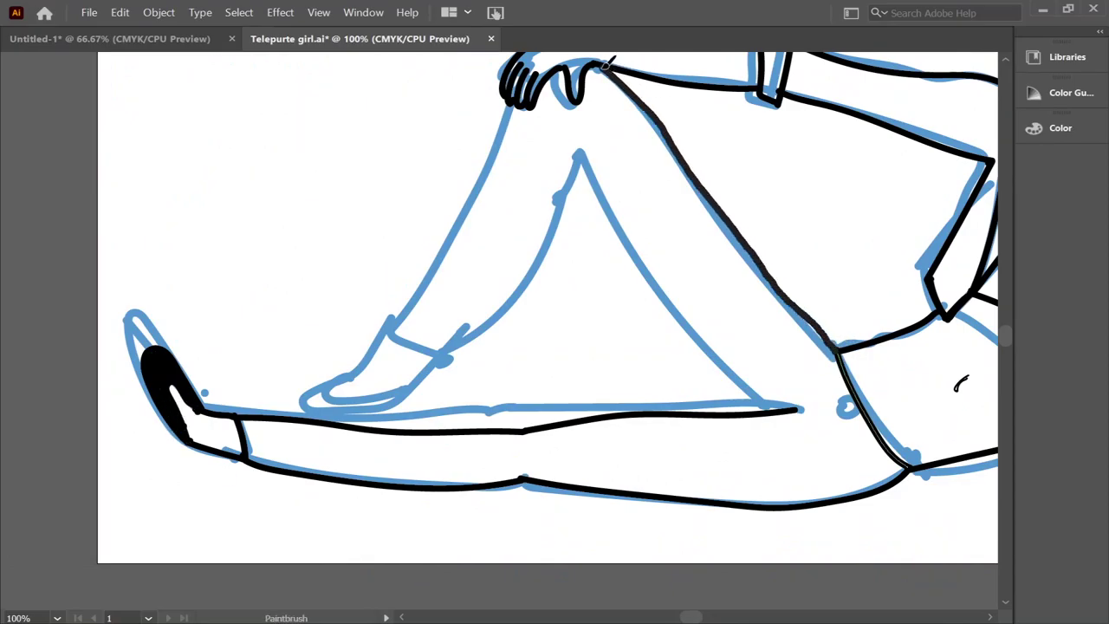
mouse_move(511, 97)
mouse_down()
mouse_move(389, 327)
mouse_move(556, 186)
mouse_move(580, 139)
mouse_up()
key(ctrl+z)
mouse_move(433, 343)
mouse_down()
mouse_move(591, 157)
mouse_move(787, 409)
mouse_move(576, 139)
mouse_up()
key(v)
Ink the raised leg's front shin line down to the foot and a smooth heel curve
click(702, 341)
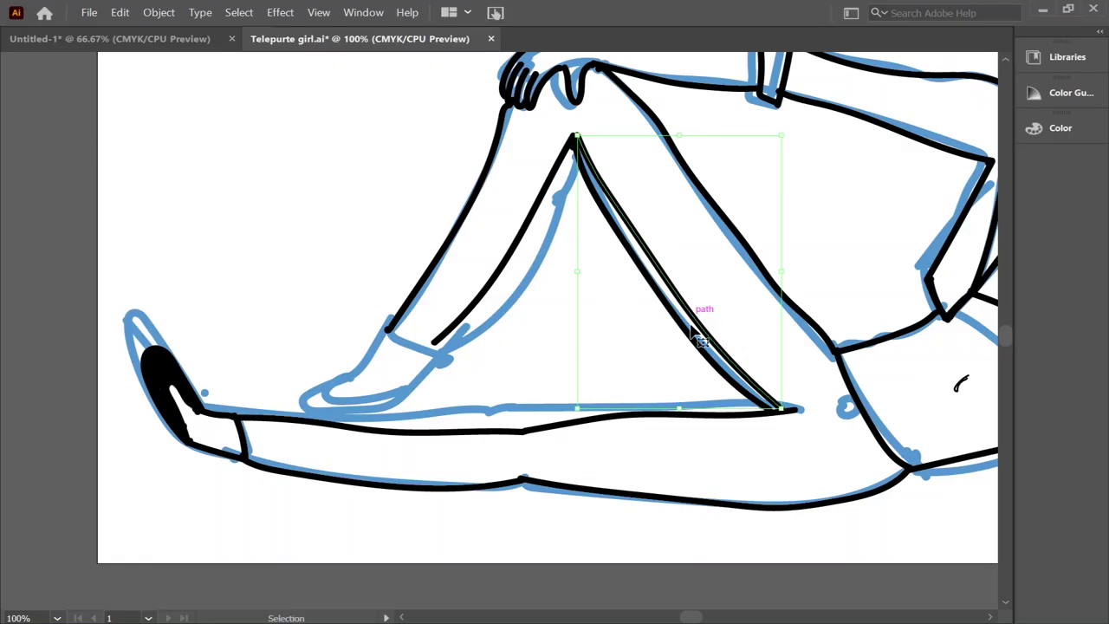
key(Escape)
scroll(701, 340, down, 3)
scroll(537, 286, up, 4)
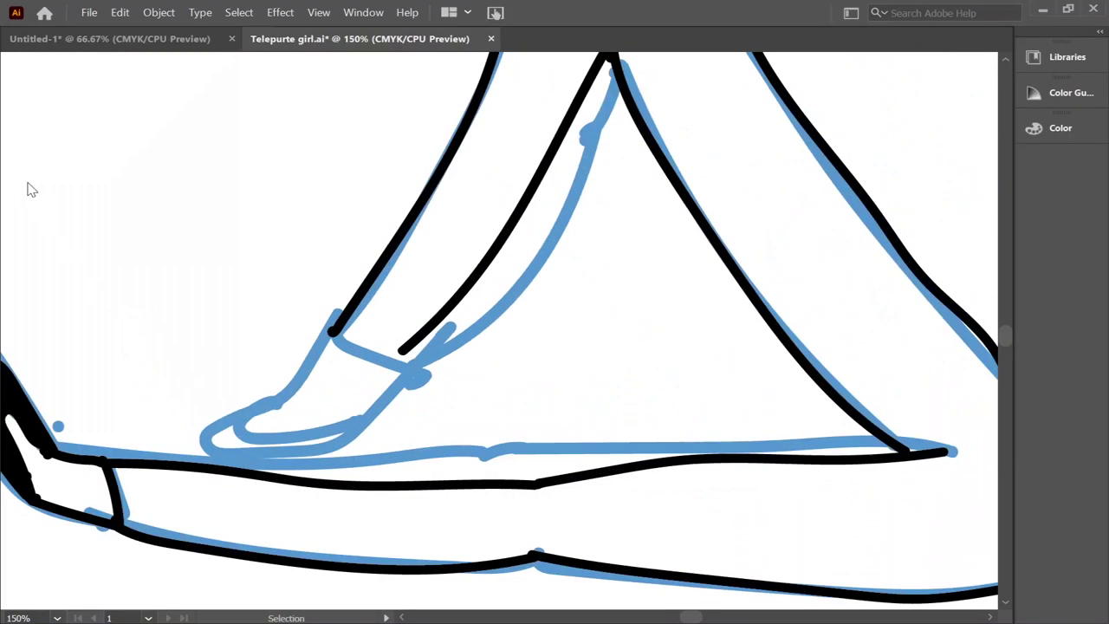
mouse_move(338, 338)
mouse_down()
mouse_move(407, 355)
mouse_move(286, 416)
mouse_up()
drag(407, 359, 351, 412)
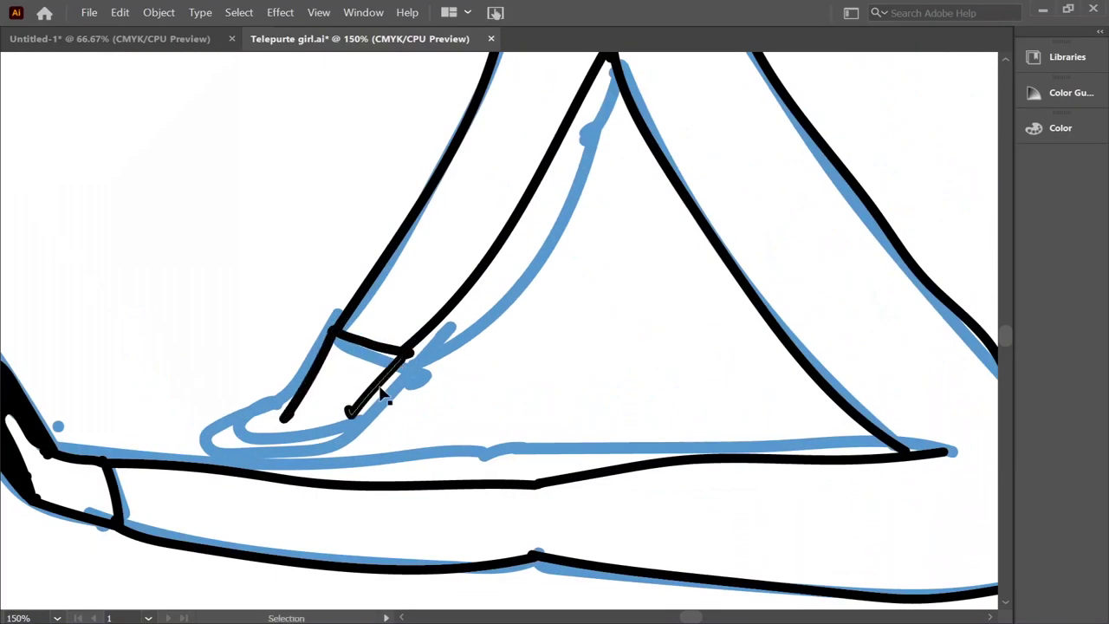
key(ctrl+z)
key(ctrl+z)
key(b)
mouse_move(407, 351)
mouse_down()
mouse_move(328, 418)
mouse_move(225, 453)
mouse_up()
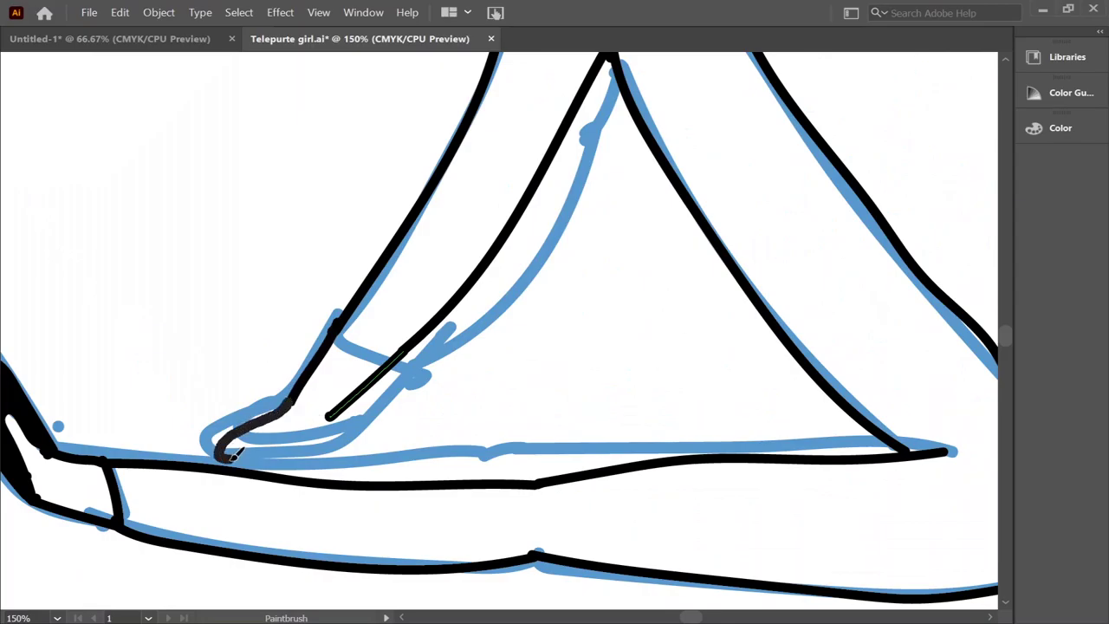
key(ctrl+z)
drag(291, 403, 217, 450)
Draw the back of the shin and the sole, filling the raised foot's shoe black
drag(368, 388, 299, 473)
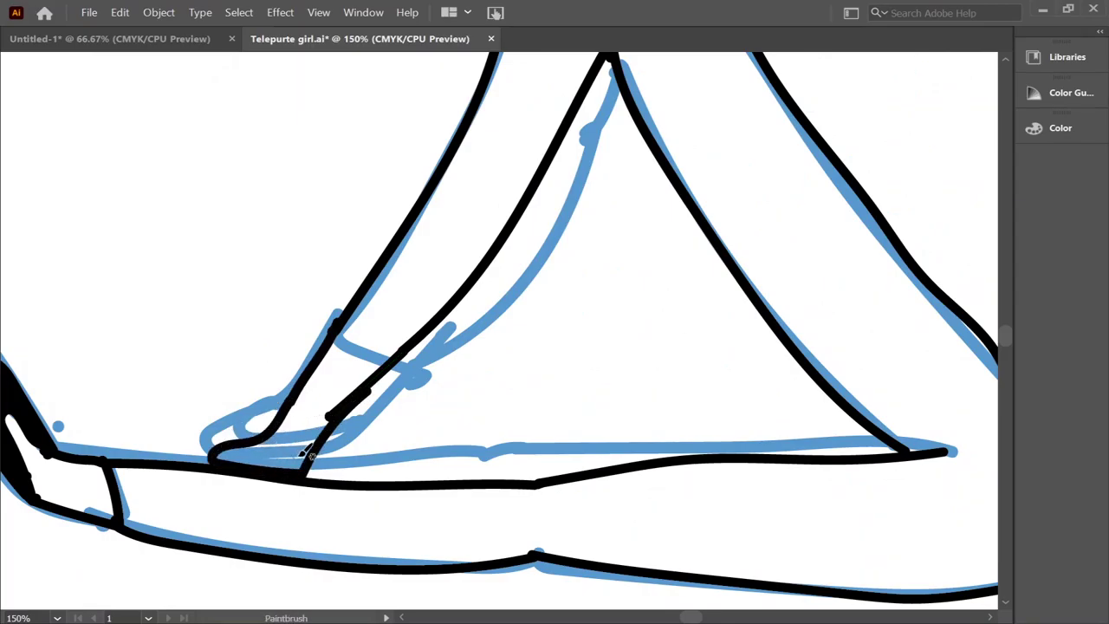
drag(252, 443, 310, 466)
drag(250, 445, 304, 468)
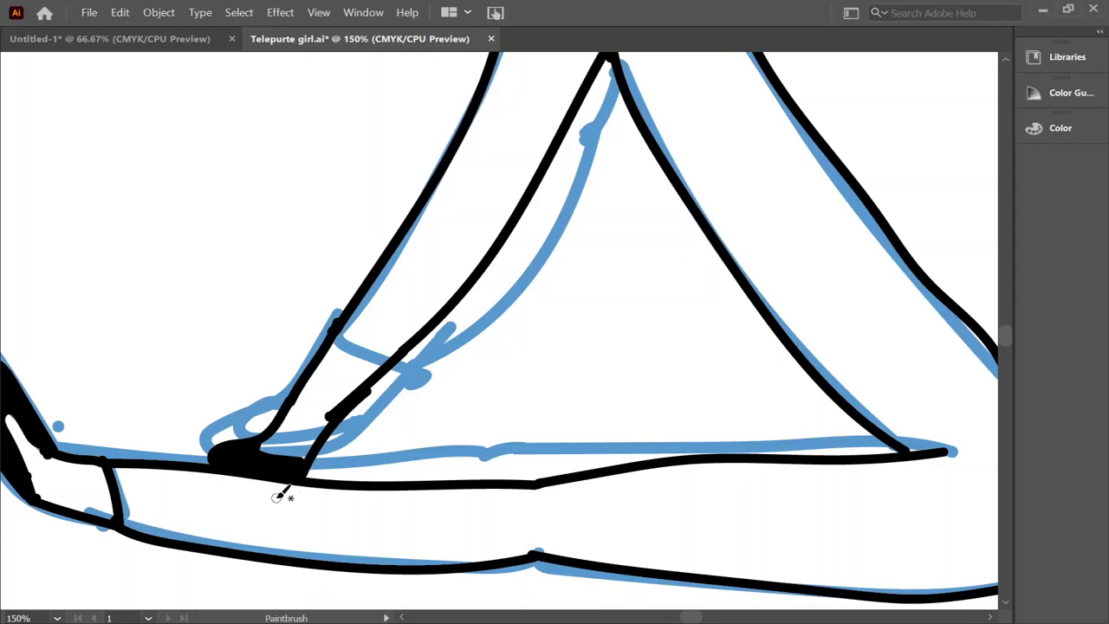
Erase the shin line overlap, redraw it through the gap, and hide the sketch
drag(333, 420, 360, 394)
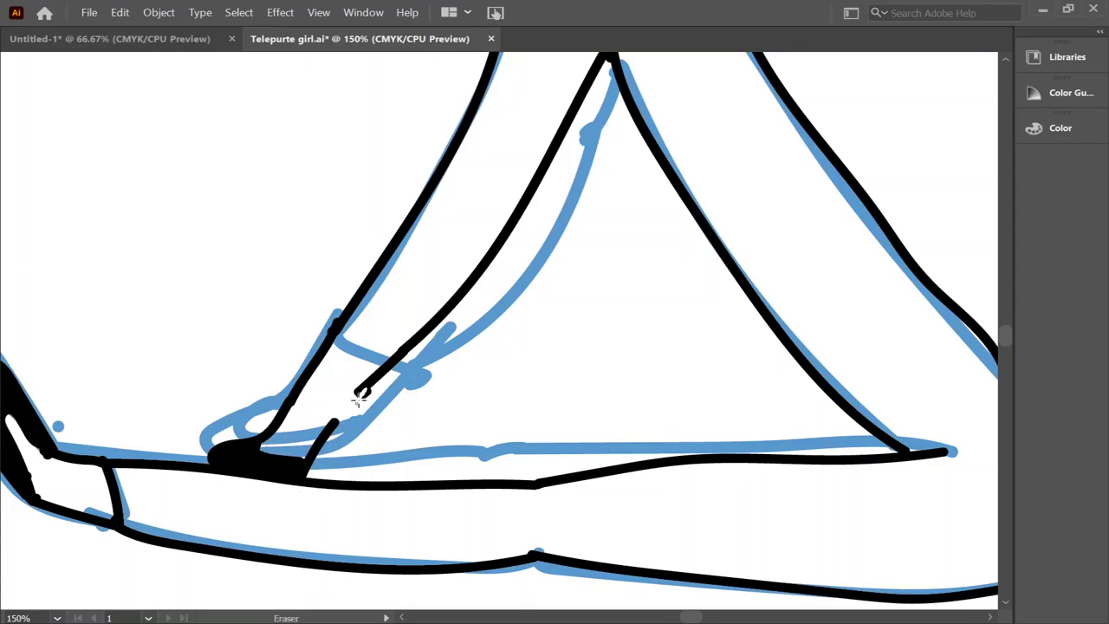
drag(319, 442, 382, 383)
scroll(533, 437, down, 2)
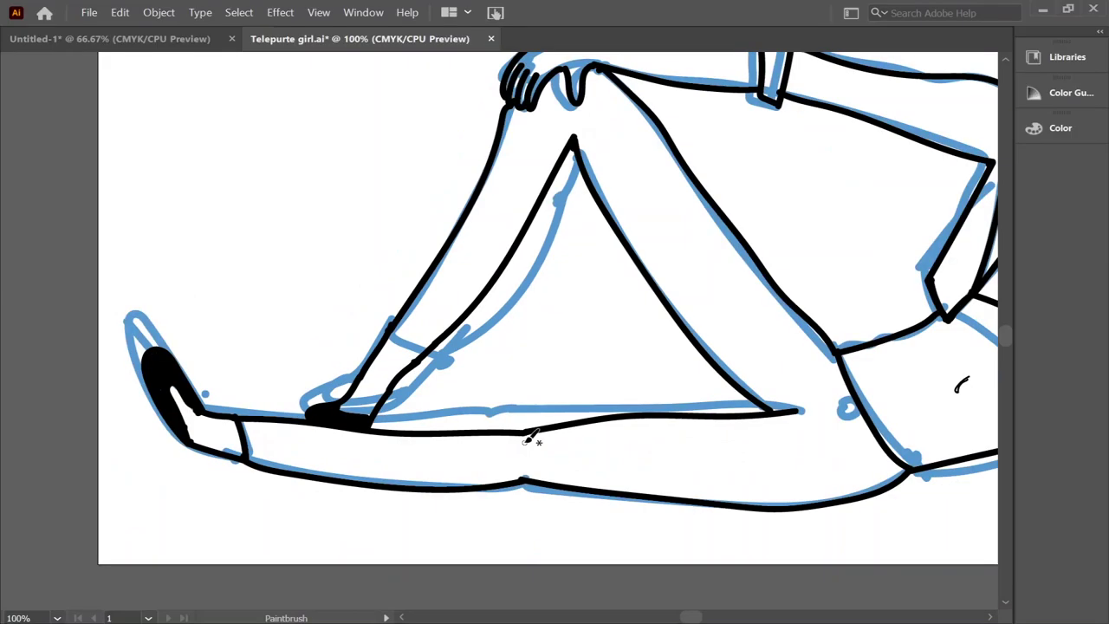
scroll(532, 437, down, 2)
click(810, 230)
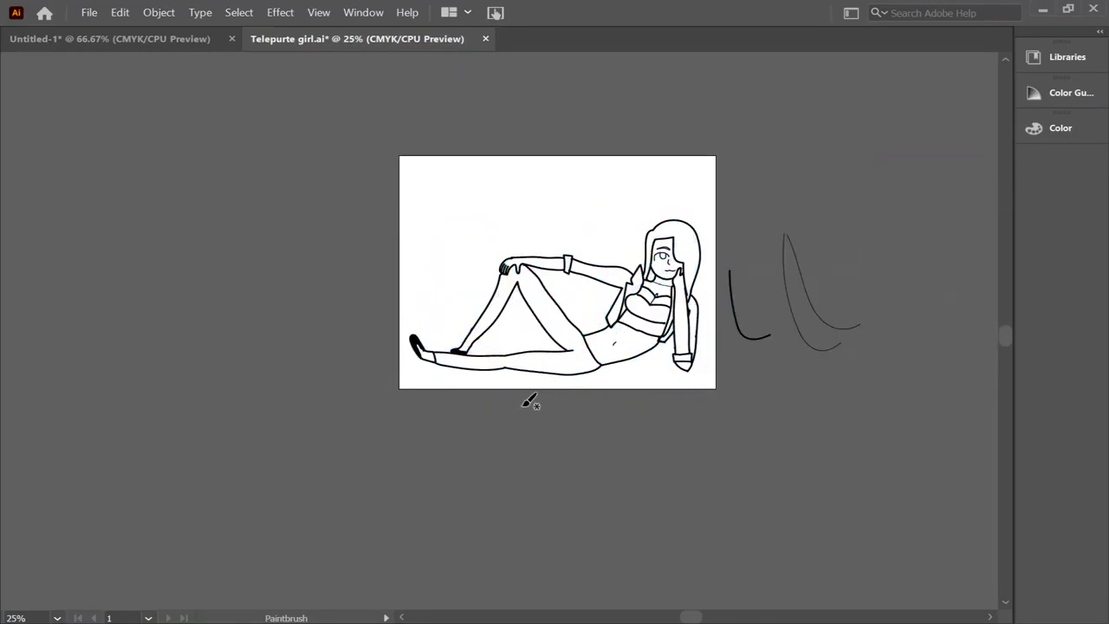
Try strokes across the leg where the torso meets the thigh, undoing the stray ones
drag(528, 334, 543, 399)
key(ctrl+z)
mouse_move(461, 397)
mouse_down()
mouse_move(641, 416)
mouse_move(597, 485)
mouse_up()
key(ctrl+z)
key(ctrl+z)
Replace the raised leg's front outline with a smoother redrawn stroke
key(ctrl+alt+3)
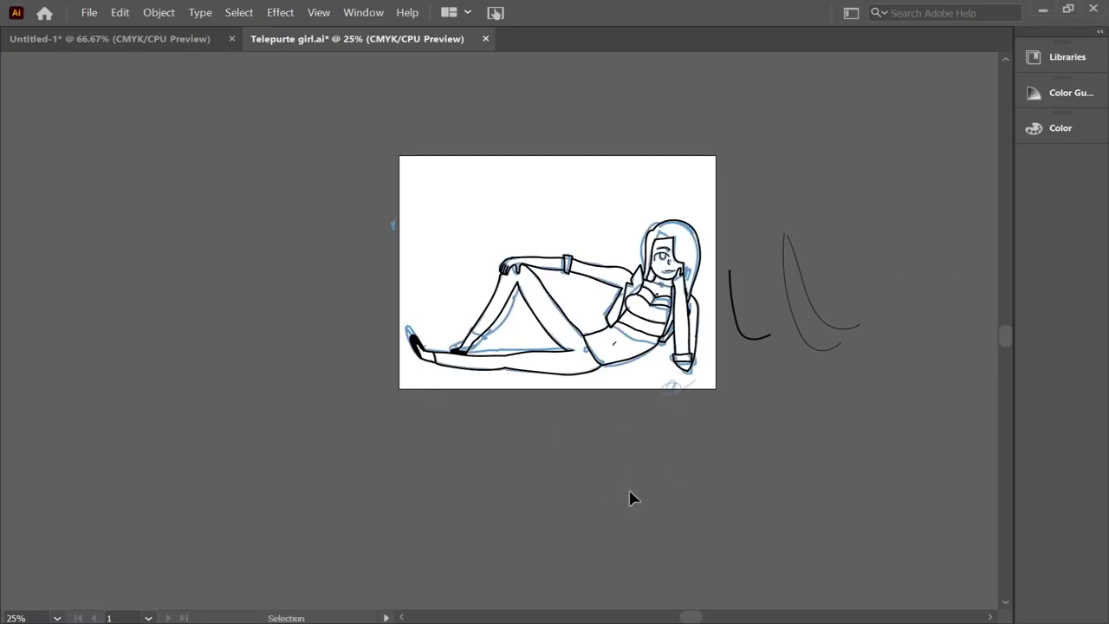
key(ctrl+z)
key(v)
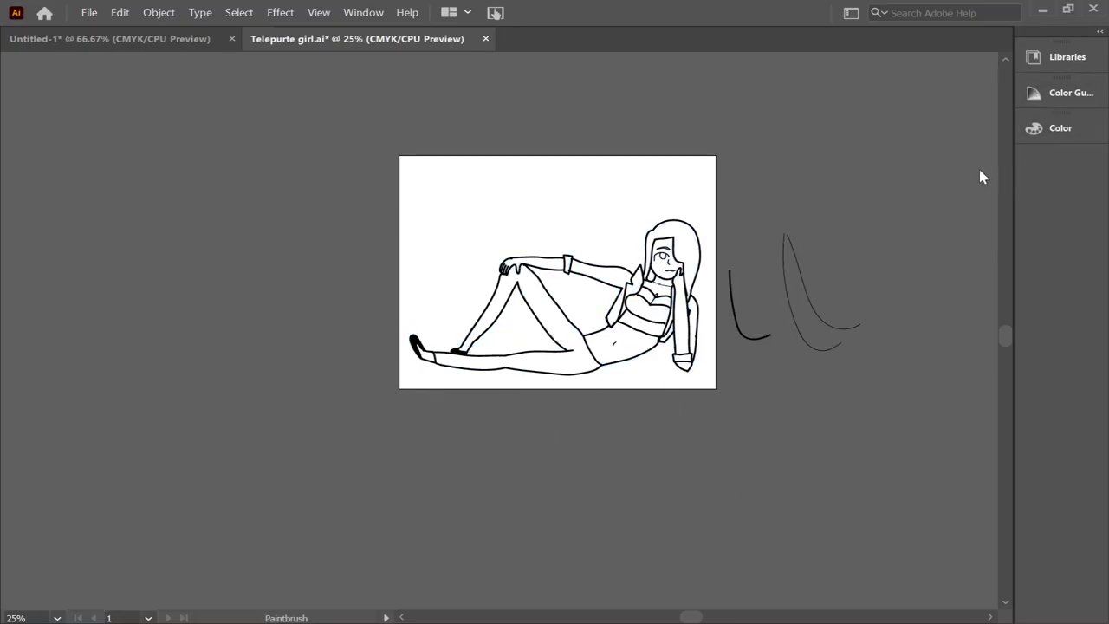
key(ctrl+equal)
key(ctrl+1)
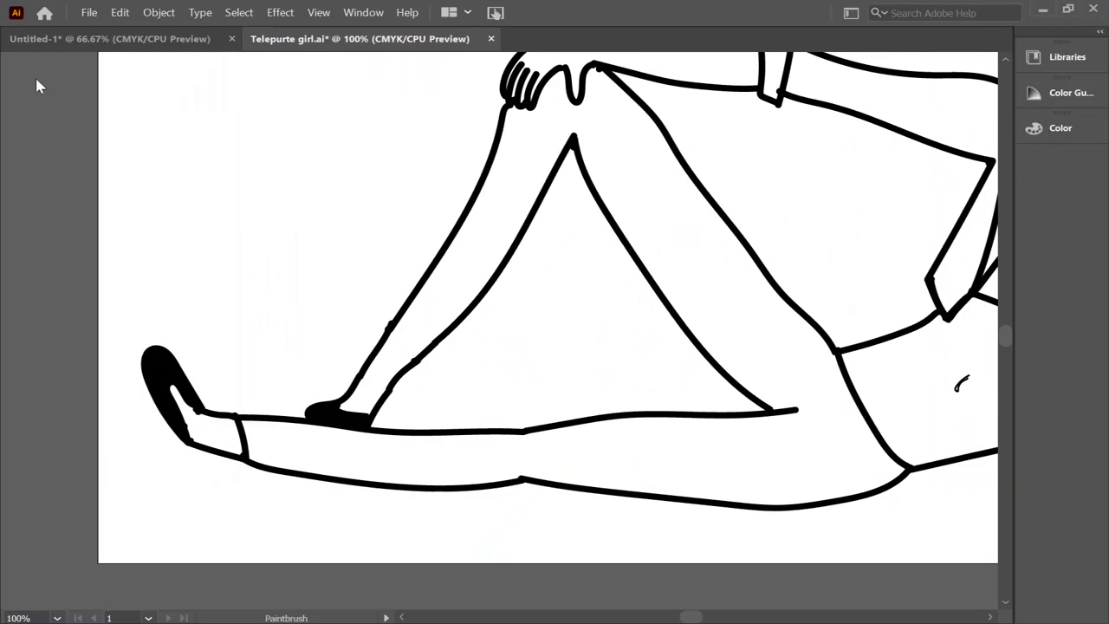
key(Delete)
key(b)
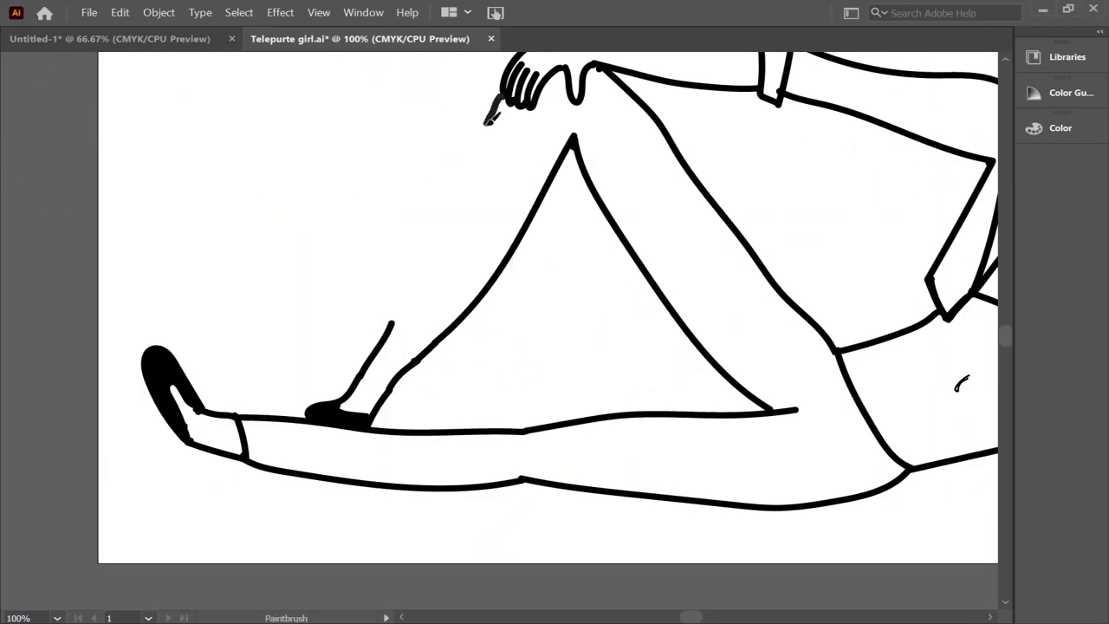
drag(502, 103, 397, 331)
key(ctrl+z)
drag(516, 97, 392, 331)
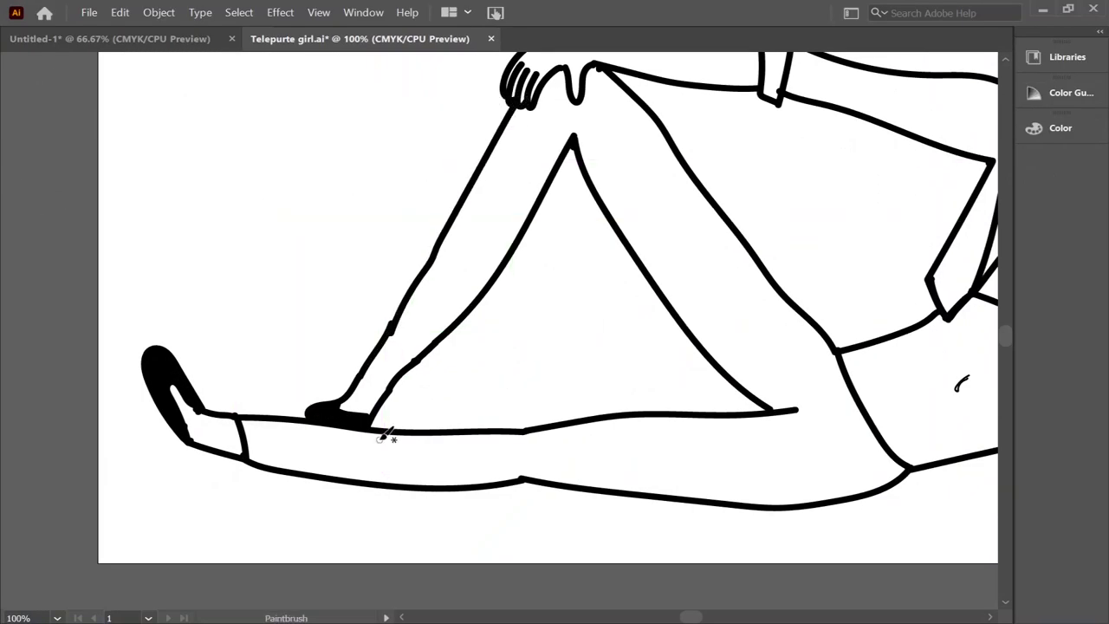
Check the forearm outline, then save the drawing with the whole figure in view
key(ctrl+minus)
key(ctrl+minus)
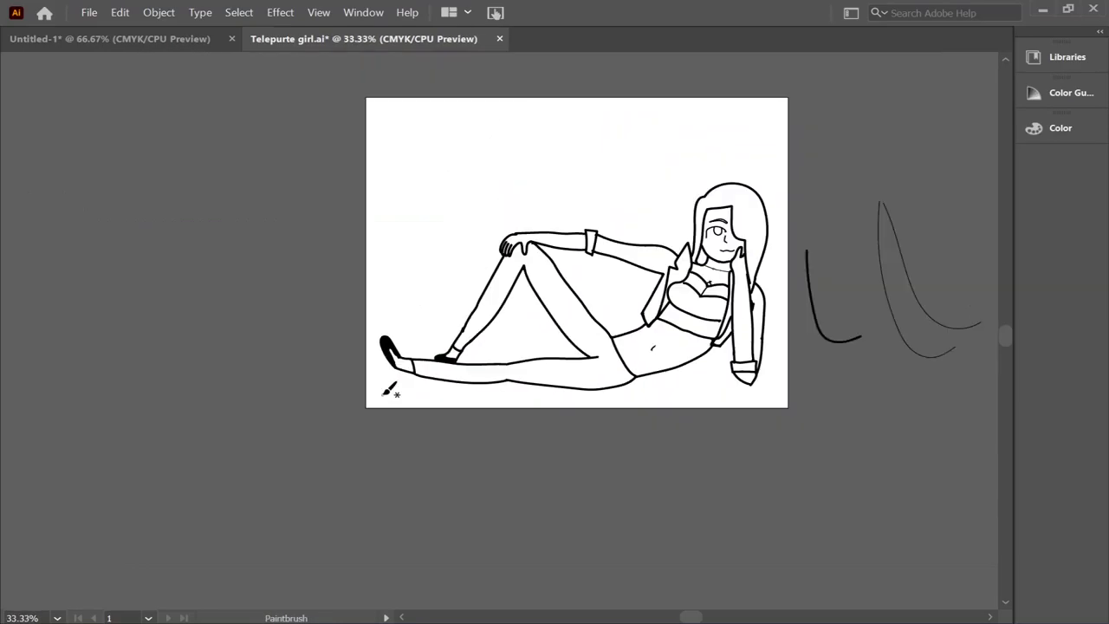
drag(691, 617, 697, 618)
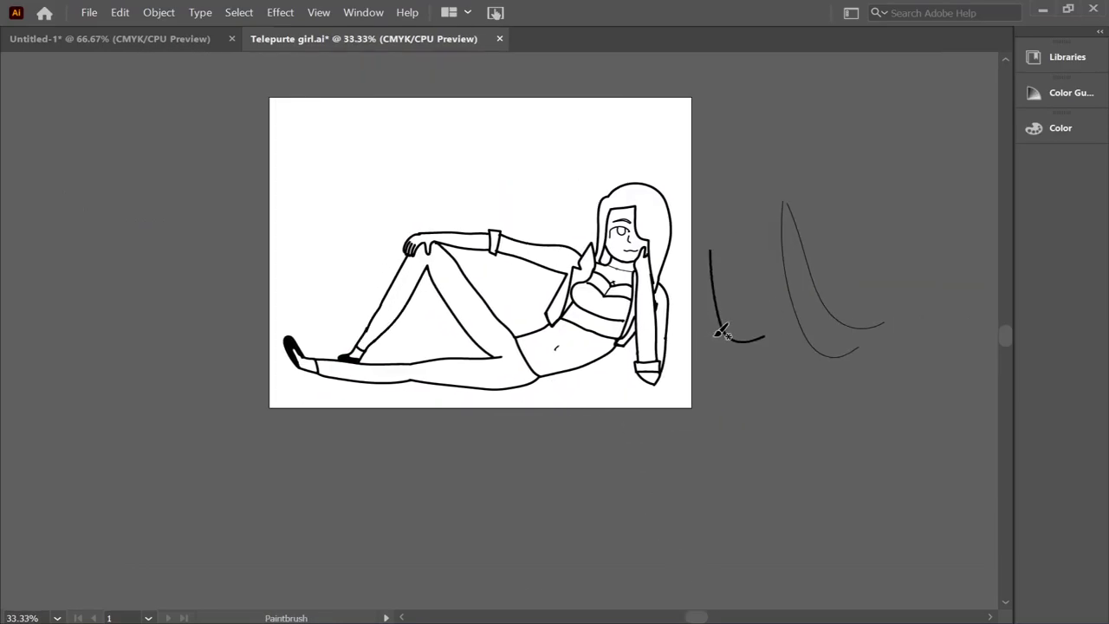
key(ctrl+plus)
key(ctrl+plus)
scroll(554, 311, right, 3)
key(v)
click(683, 495)
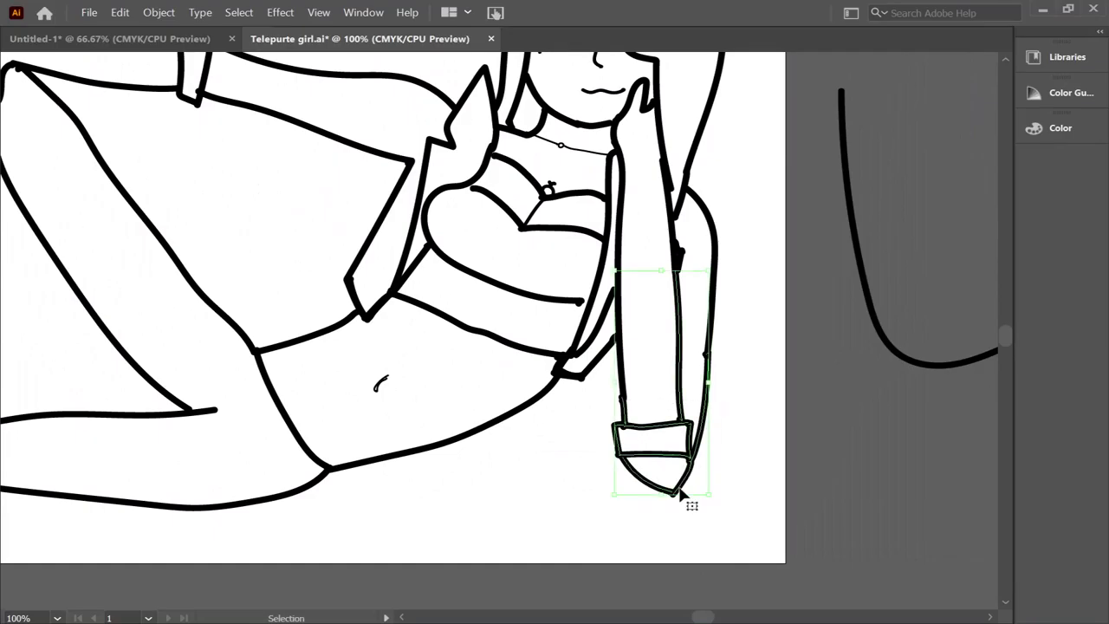
click(724, 459)
key(ctrl+minus)
key(ctrl+minus)
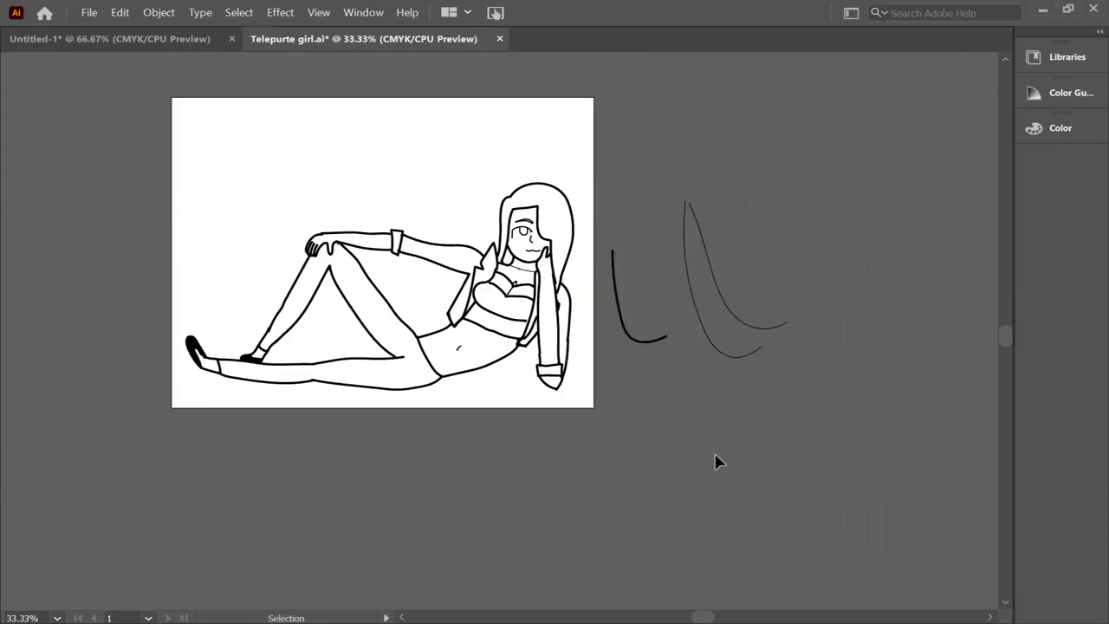
key(ctrl+s)
key(ctrl+equal)
key(ctrl+equal)
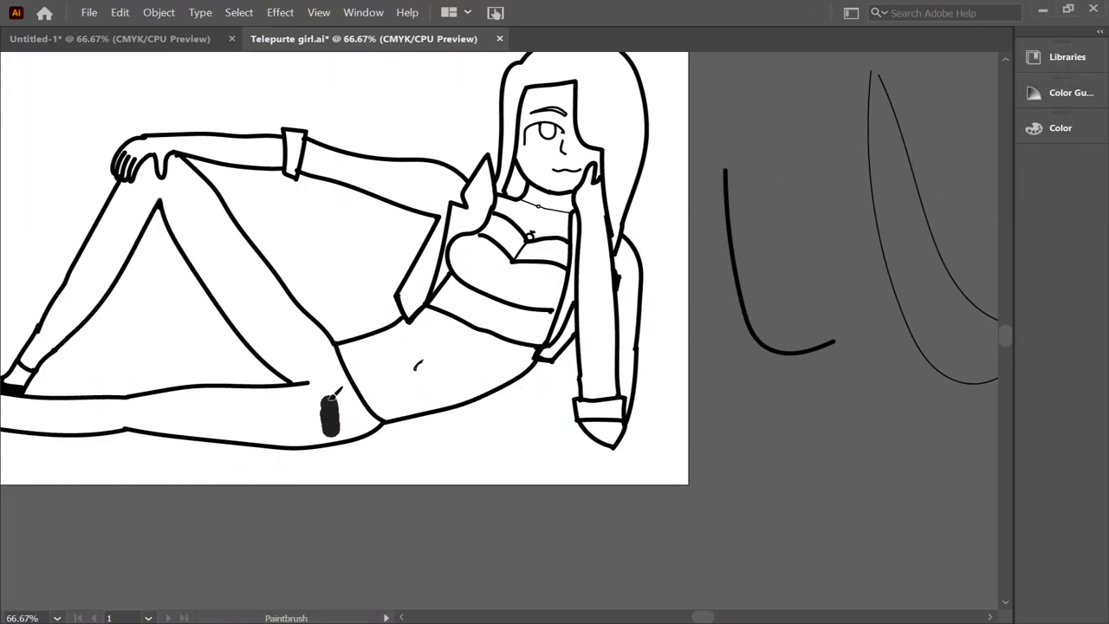
Paint the raised thigh, knee and lower leg solid black
mouse_move(333, 429)
mouse_down()
mouse_move(170, 180)
mouse_move(332, 400)
mouse_move(234, 394)
mouse_move(183, 176)
mouse_move(208, 234)
mouse_up()
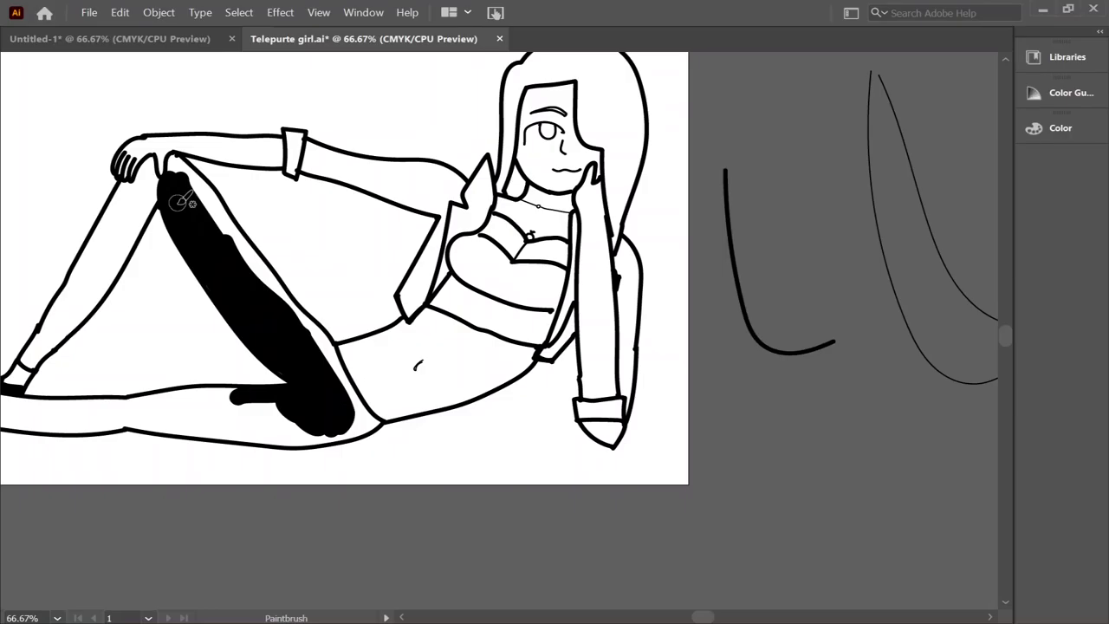
key(ctrl+plus)
mouse_move(301, 463)
mouse_down()
mouse_move(216, 322)
mouse_move(156, 268)
mouse_move(104, 195)
mouse_up()
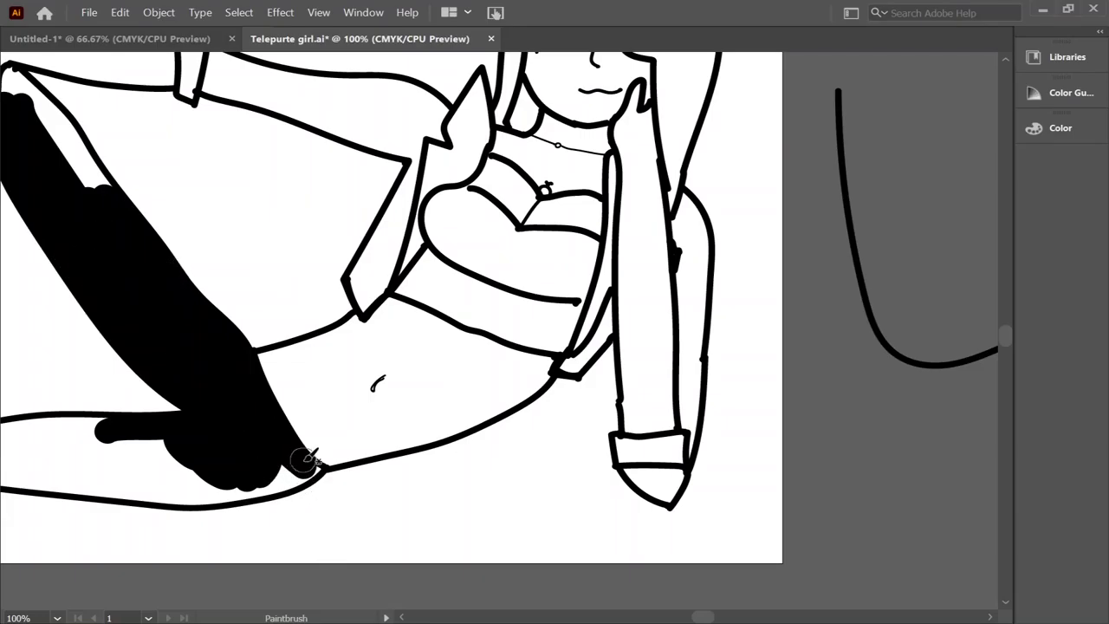
mouse_move(182, 288)
mouse_down()
mouse_move(390, 388)
mouse_move(323, 305)
mouse_move(273, 329)
mouse_move(260, 298)
mouse_move(277, 334)
mouse_move(279, 282)
mouse_up()
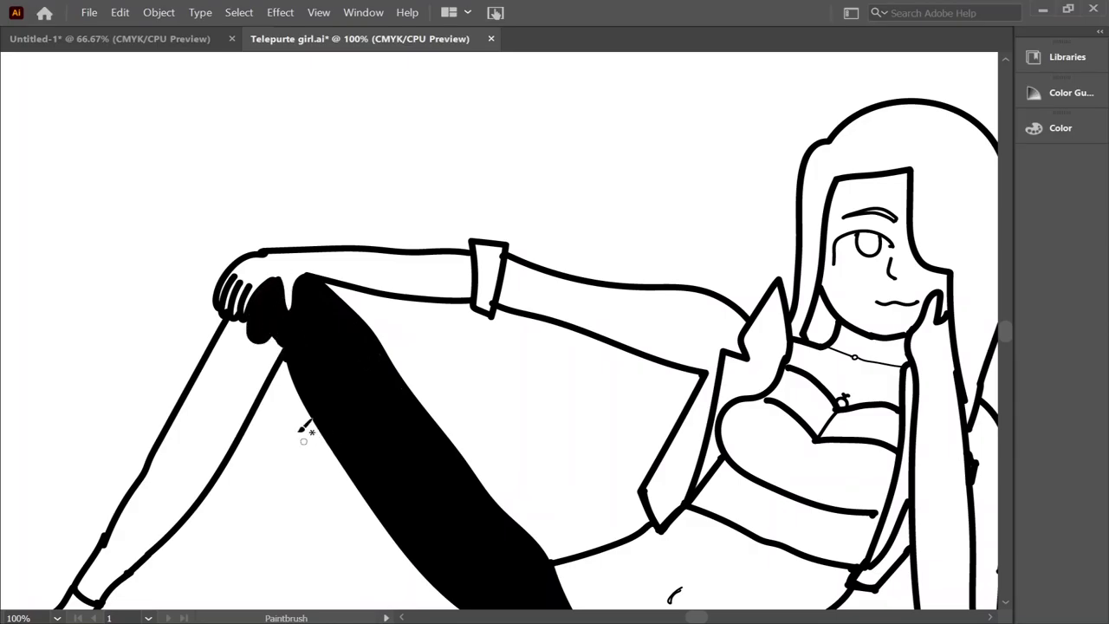
mouse_move(260, 381)
mouse_down()
mouse_move(269, 342)
mouse_move(130, 537)
mouse_move(239, 329)
mouse_move(234, 407)
mouse_move(173, 520)
mouse_move(95, 580)
mouse_move(121, 546)
mouse_move(104, 572)
mouse_move(112, 576)
mouse_up()
scroll(527, 592, left, 2)
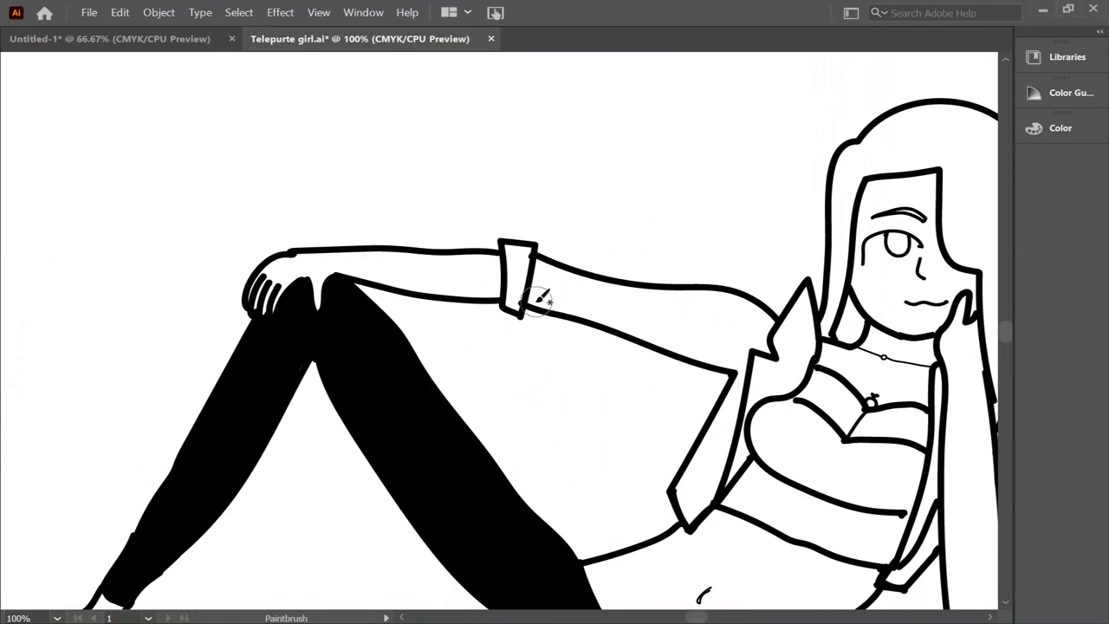
Blacken the sleeve just past the wrist cuff and thicken the collar point
drag(537, 312, 555, 268)
drag(554, 269, 567, 327)
drag(557, 279, 632, 296)
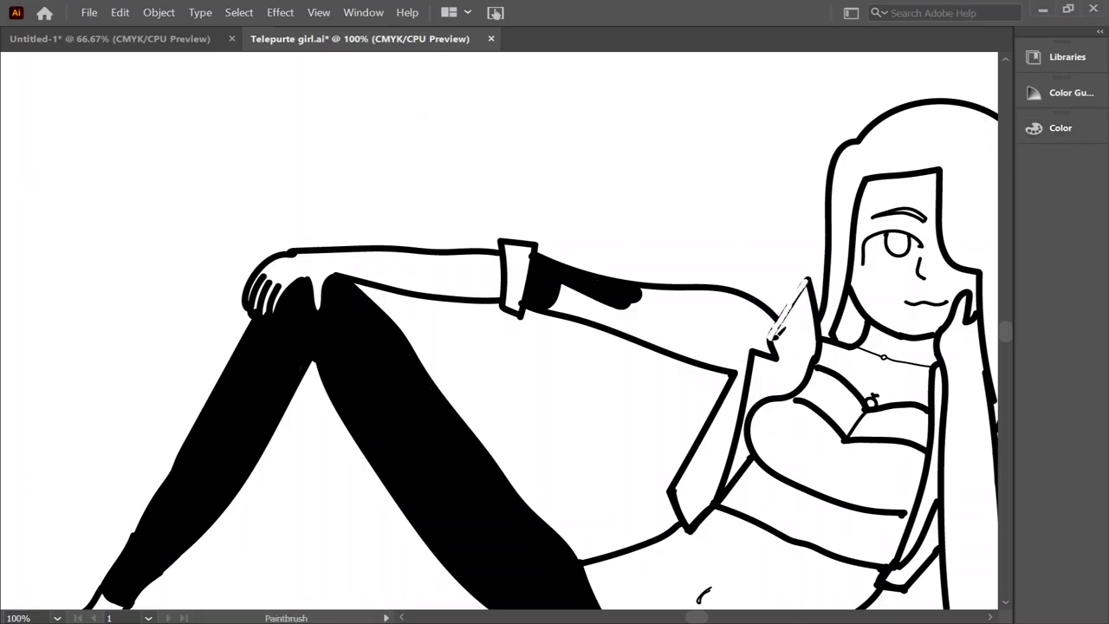
drag(777, 333, 767, 355)
key(F7)
Add Layer 5 and trace thin lines along the jacket and arm edges, undoing two extras
click(959, 614)
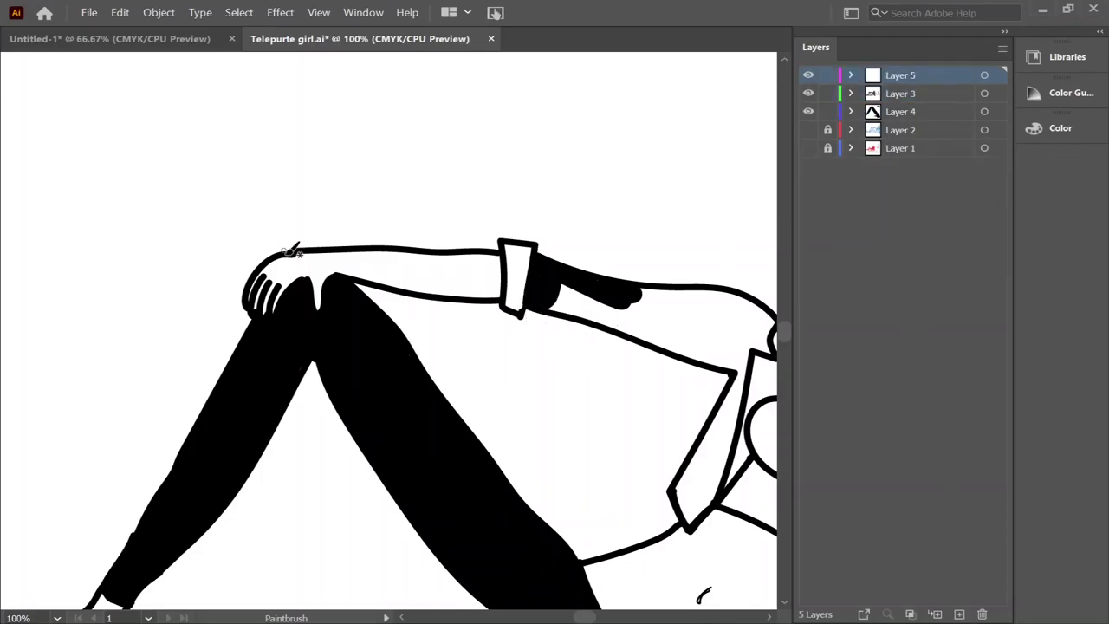
scroll(390, 346, right, 5)
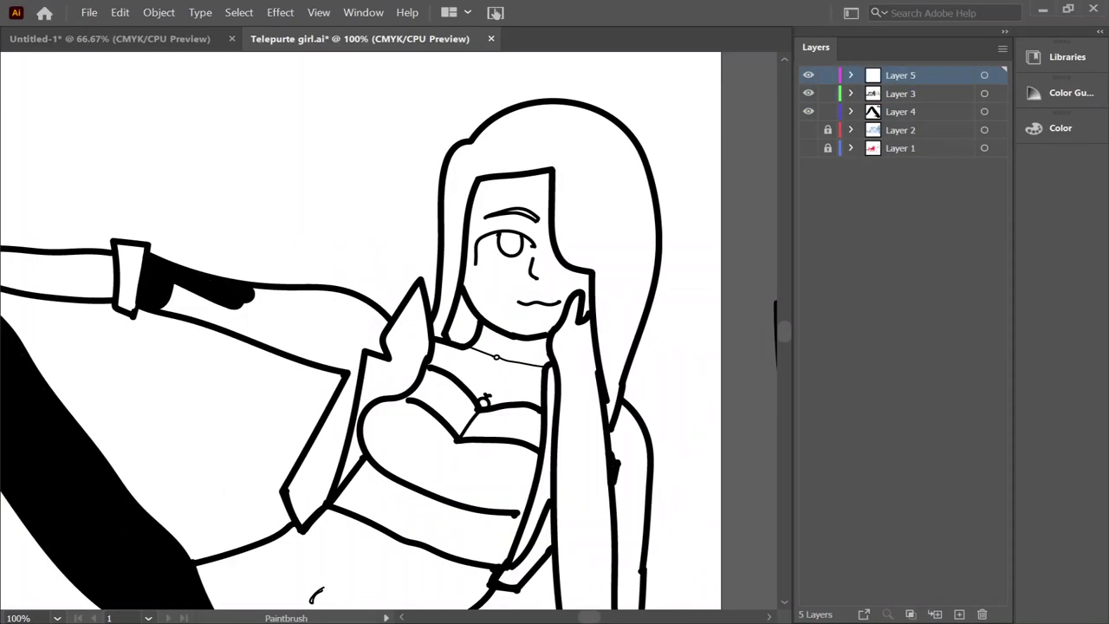
drag(344, 487, 388, 336)
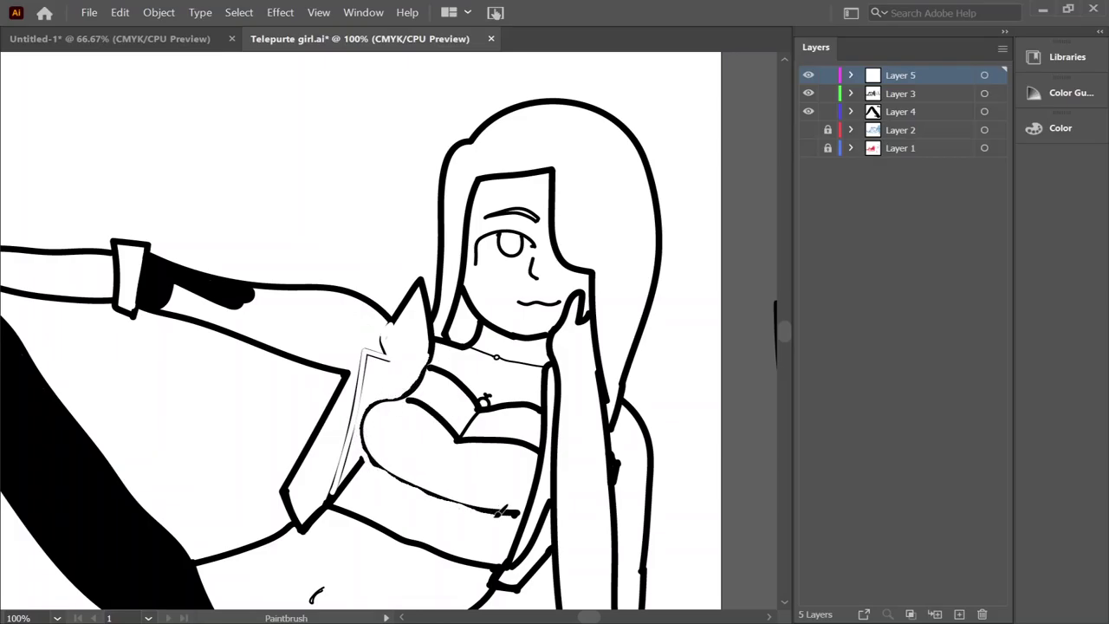
drag(552, 370, 522, 561)
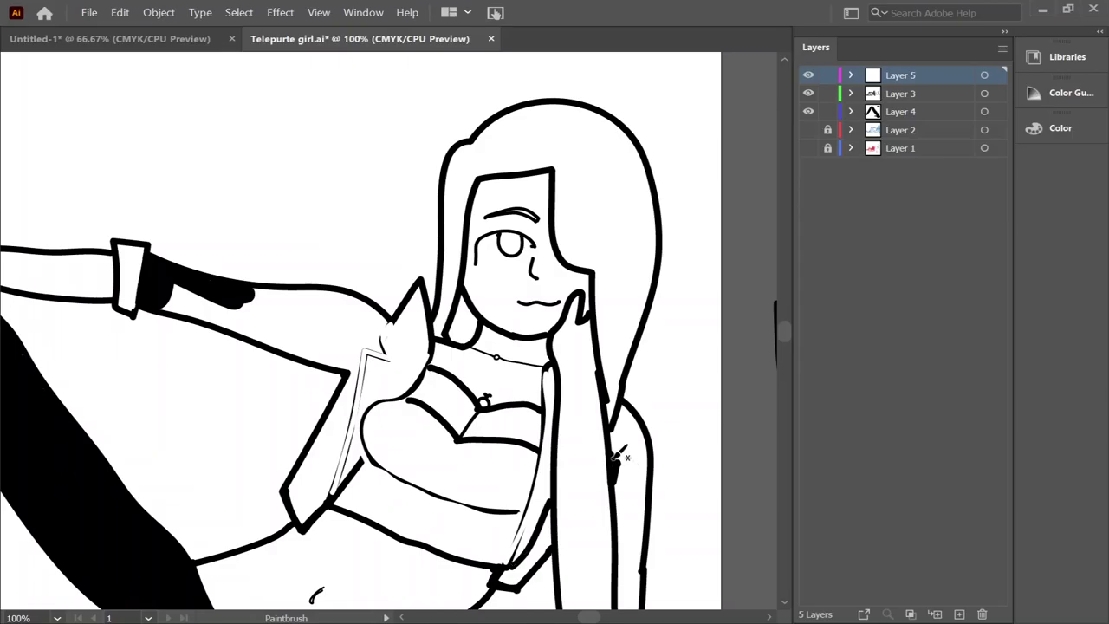
drag(784, 333, 785, 340)
drag(621, 431, 627, 567)
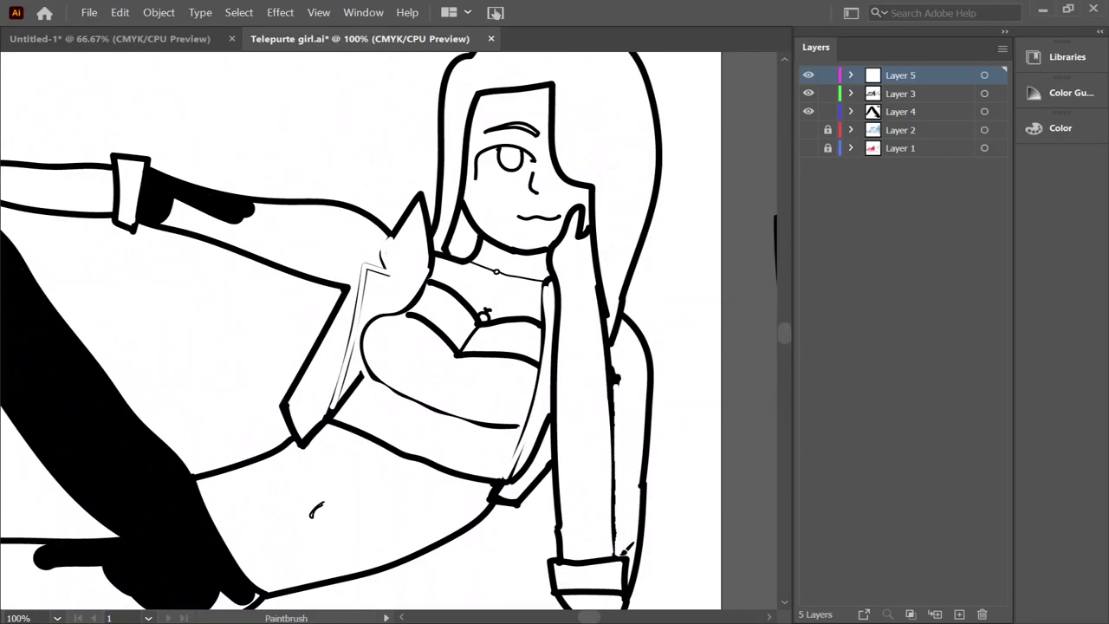
key(ctrl+z)
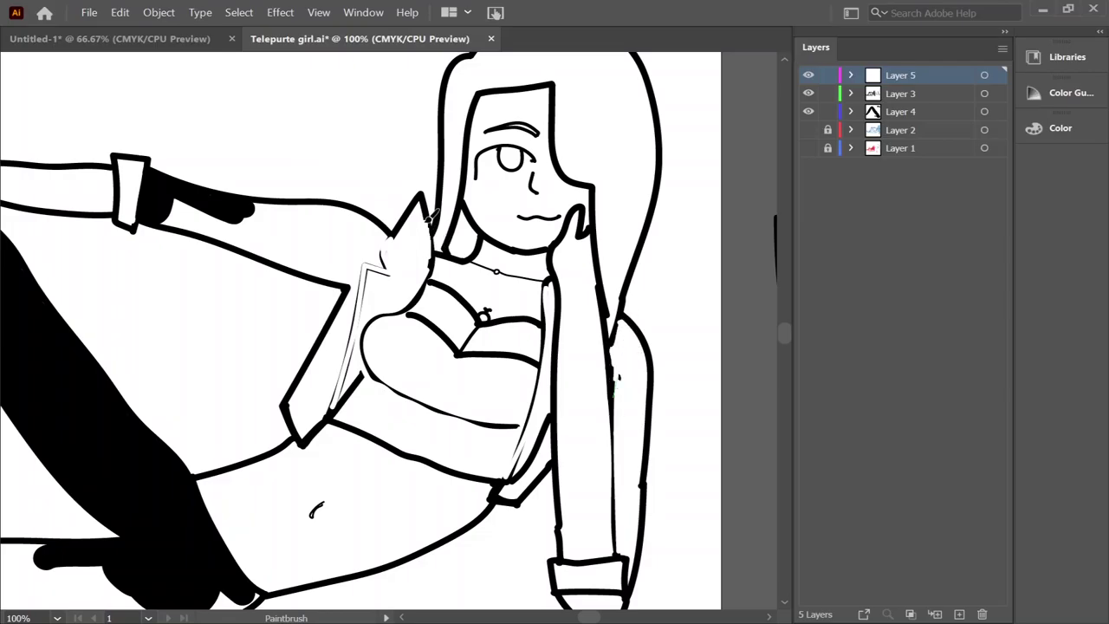
key(ctrl+z)
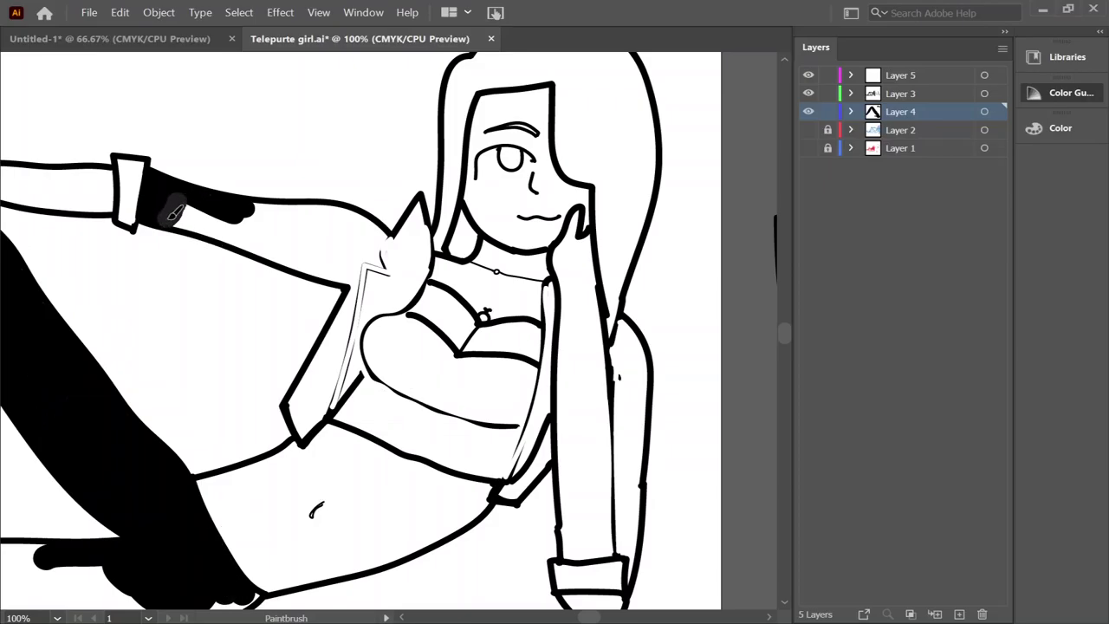
drag(815, 48, 1040, 167)
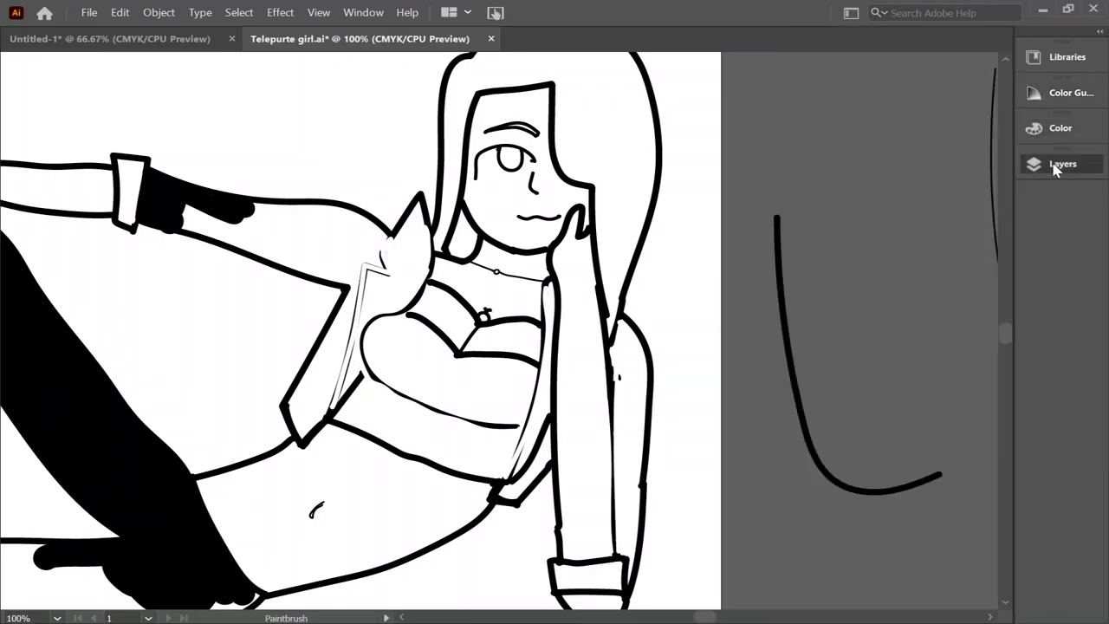
Paint the jacket front and the area around the hand solid black
key(space)
drag(260, 520, 329, 581)
mouse_move(429, 347)
mouse_down()
mouse_move(475, 351)
mouse_move(373, 489)
mouse_move(383, 437)
mouse_move(399, 477)
mouse_move(425, 372)
mouse_up()
mouse_move(481, 325)
mouse_down()
mouse_move(450, 303)
mouse_move(442, 329)
mouse_up()
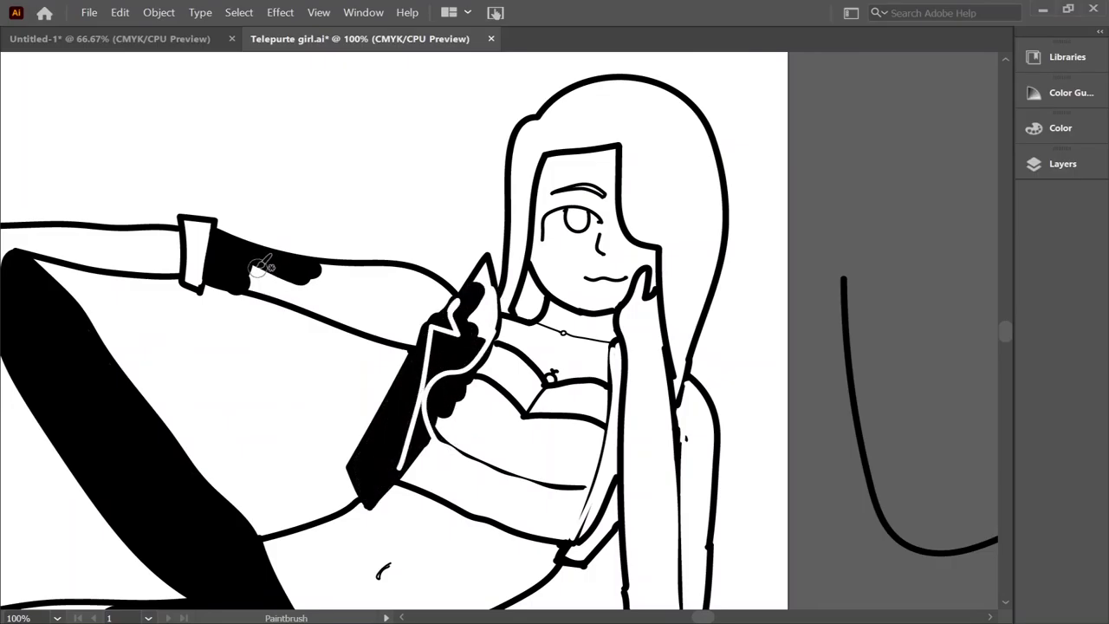
Fill the forearm sleeve and the long hair strand beside the arm black
drag(260, 267, 425, 347)
key(v)
mouse_move(232, 260)
mouse_down()
mouse_move(250, 299)
mouse_move(387, 312)
mouse_move(433, 333)
mouse_up()
key(b)
drag(303, 277, 459, 320)
mouse_move(381, 265)
mouse_down()
mouse_move(311, 268)
mouse_move(437, 305)
mouse_up()
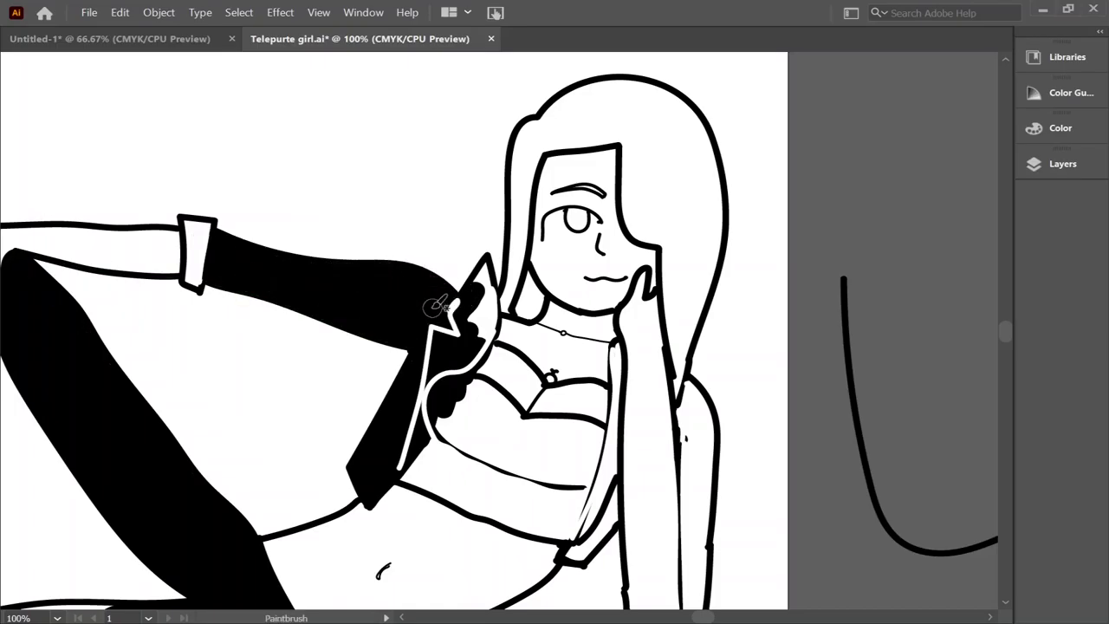
mouse_move(693, 381)
mouse_down()
mouse_move(684, 429)
mouse_move(719, 489)
mouse_up()
scroll(1007, 345, down, 5)
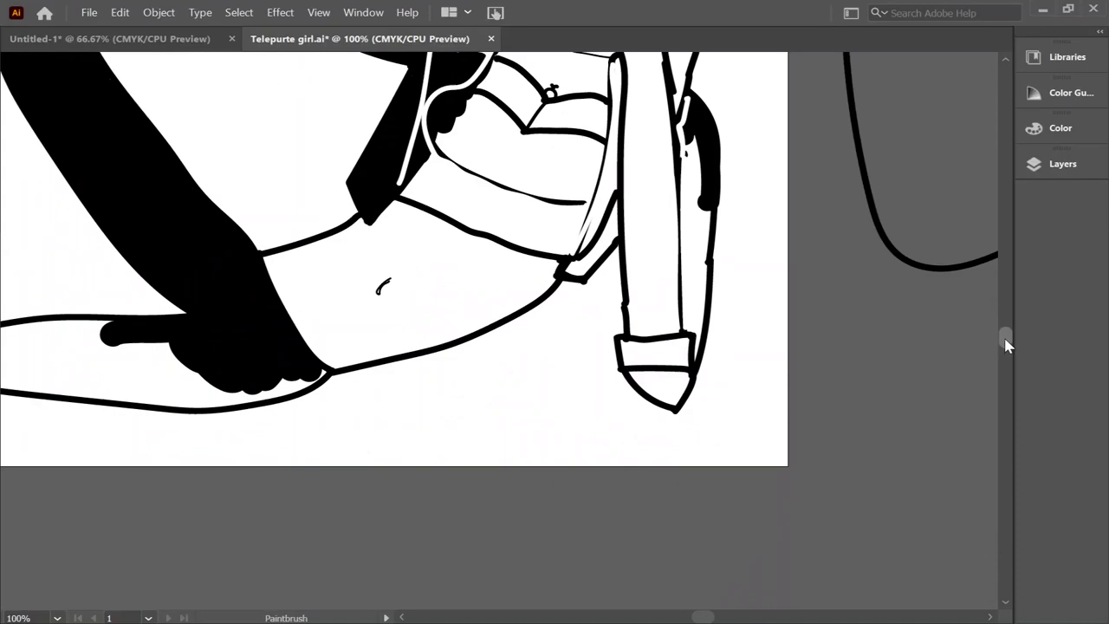
scroll(1007, 345, up, 1)
drag(693, 186, 693, 381)
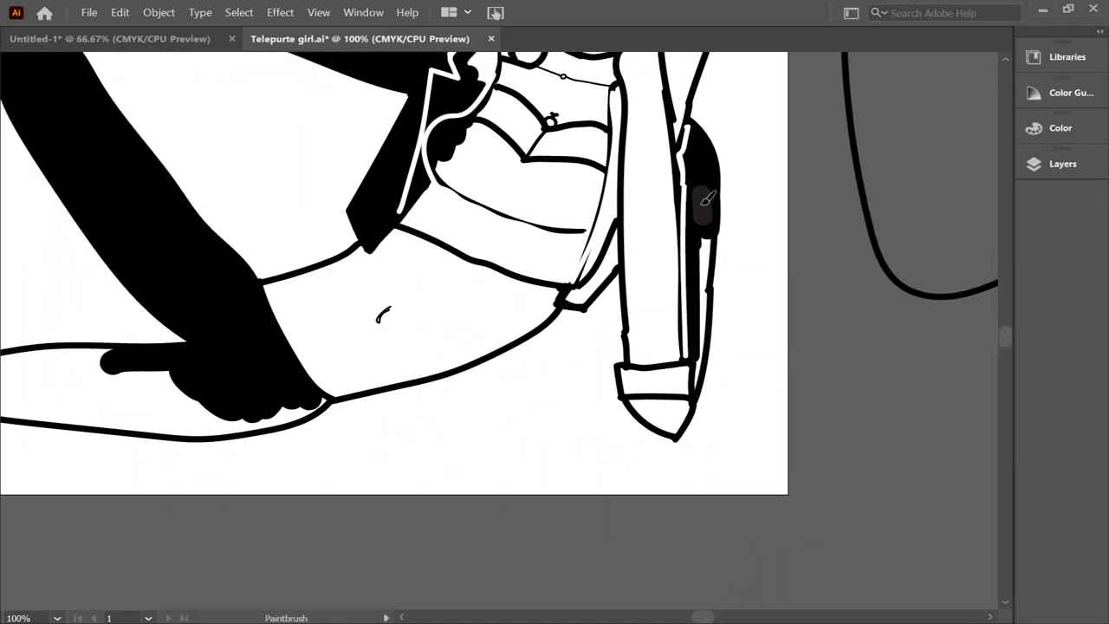
mouse_move(706, 201)
mouse_down()
mouse_move(693, 411)
mouse_move(667, 433)
mouse_move(671, 414)
mouse_move(693, 409)
mouse_up()
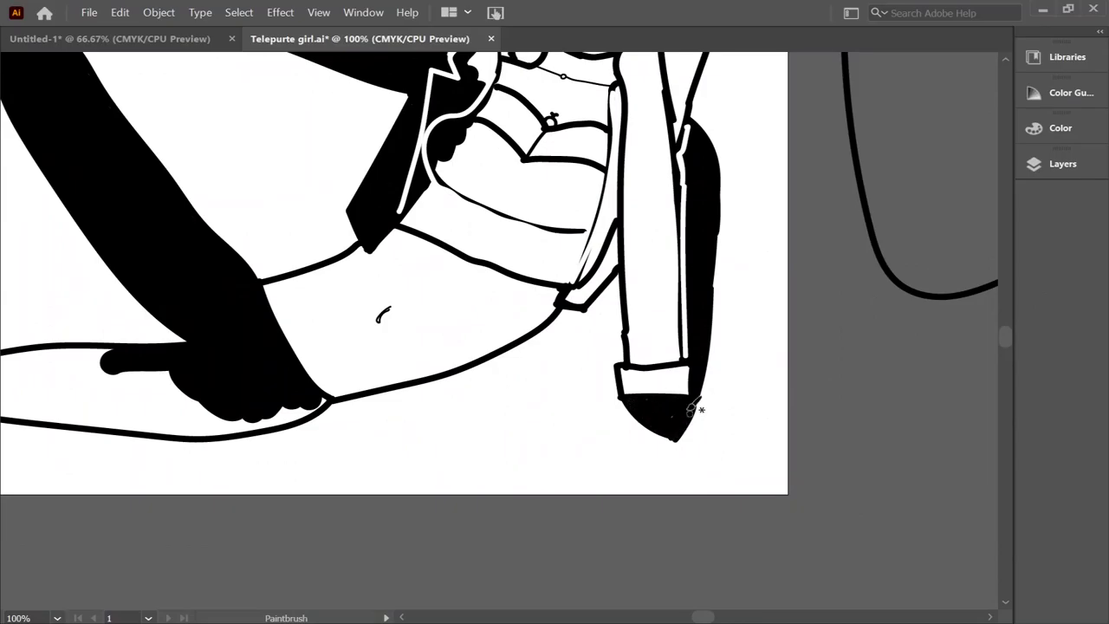
scroll(645, 408, up, 5)
scroll(645, 409, down, 1)
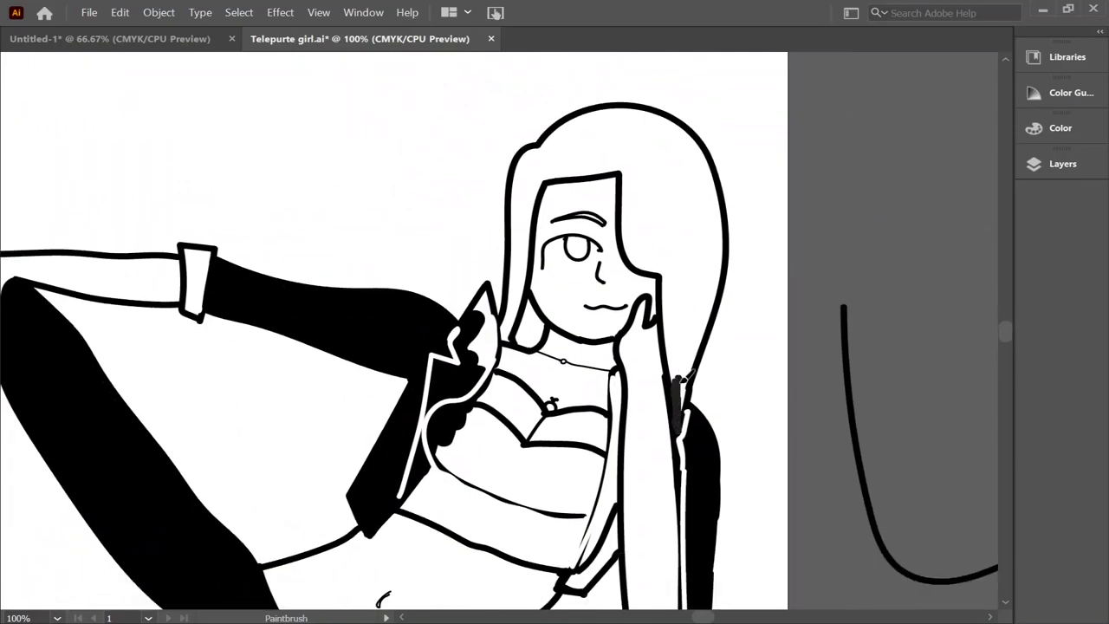
drag(679, 386, 667, 277)
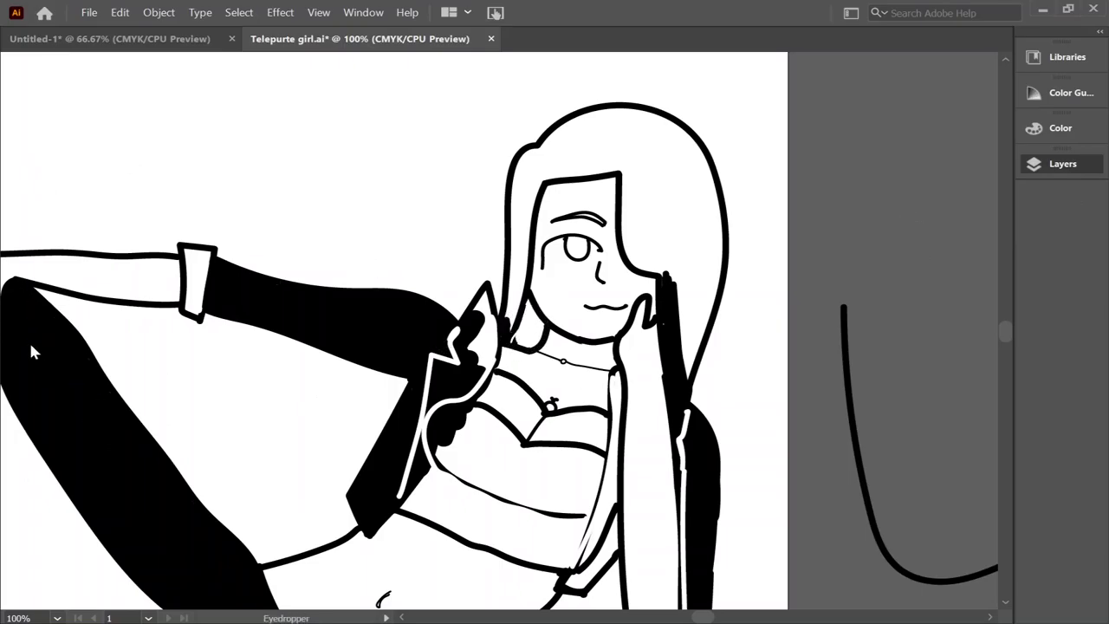
Fill the collar gaps beside the neck, the chest top and lower torso edge black
mouse_move(530, 308)
mouse_down()
mouse_move(520, 342)
mouse_move(537, 342)
mouse_move(531, 303)
mouse_move(472, 368)
mouse_up()
drag(493, 295, 480, 369)
drag(476, 330, 489, 364)
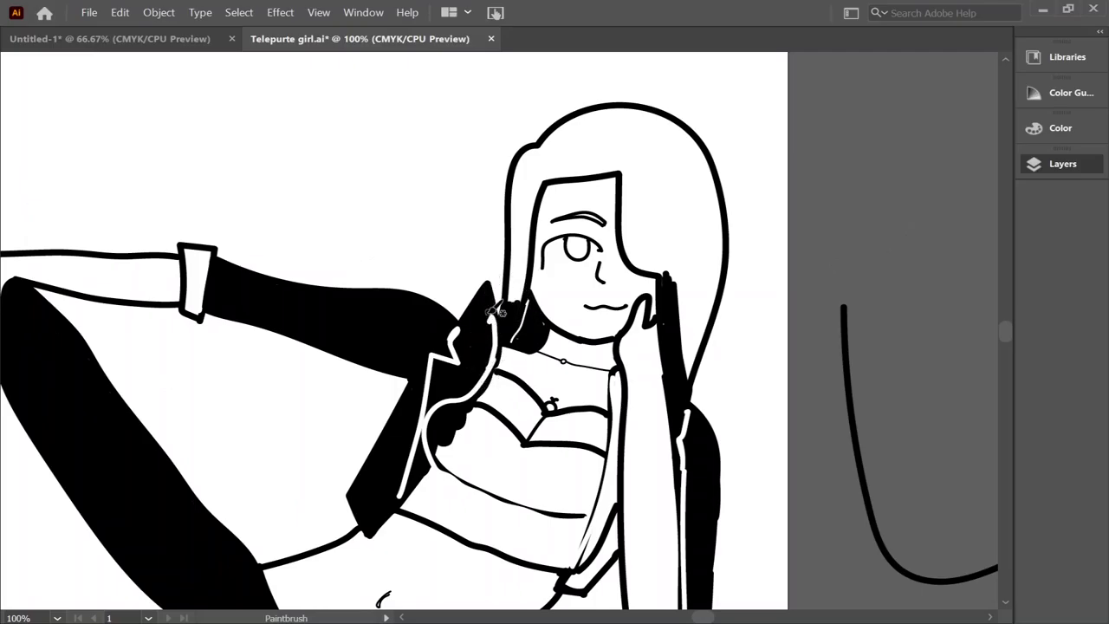
drag(433, 457, 485, 420)
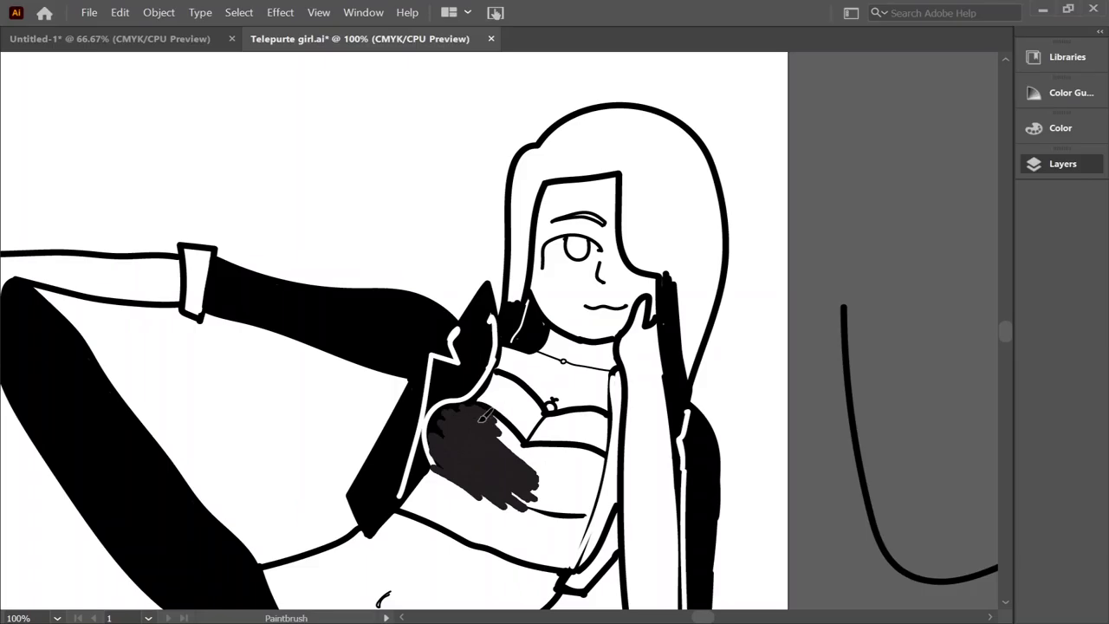
mouse_move(442, 474)
mouse_down()
mouse_move(416, 511)
mouse_move(593, 567)
mouse_move(582, 546)
mouse_move(597, 485)
mouse_move(520, 520)
mouse_move(433, 485)
mouse_move(541, 489)
mouse_move(502, 424)
mouse_move(520, 485)
mouse_move(451, 433)
mouse_move(547, 461)
mouse_move(581, 485)
mouse_move(589, 459)
mouse_move(554, 455)
mouse_move(587, 492)
mouse_up()
Blacken the lower right torso edge and start filling the hair beside the face
key(ctrl+shift+a)
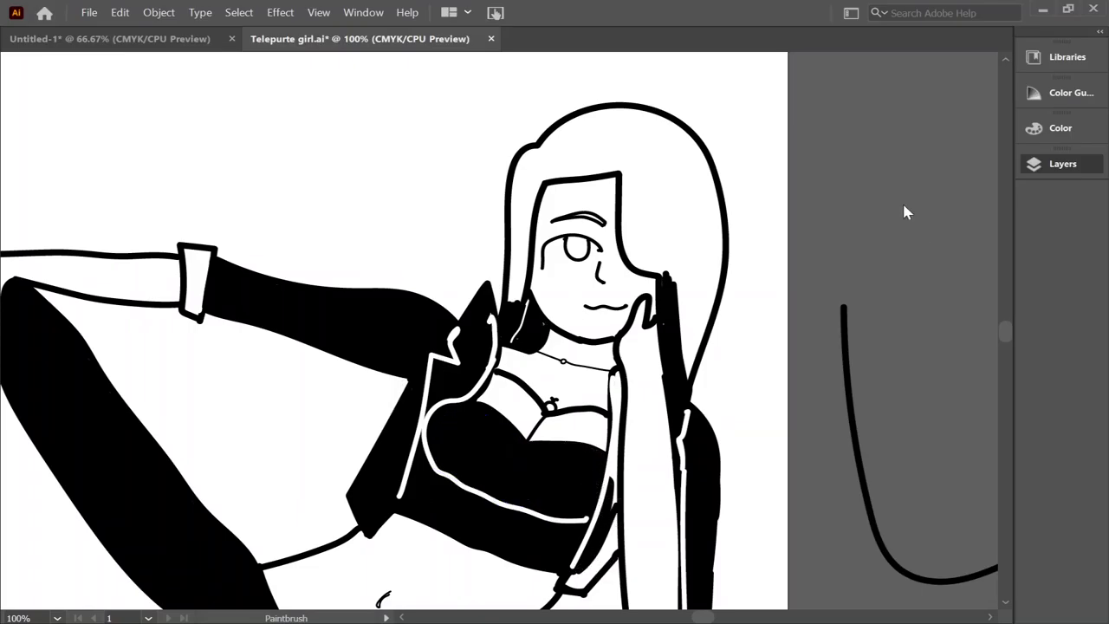
key(i)
key(i)
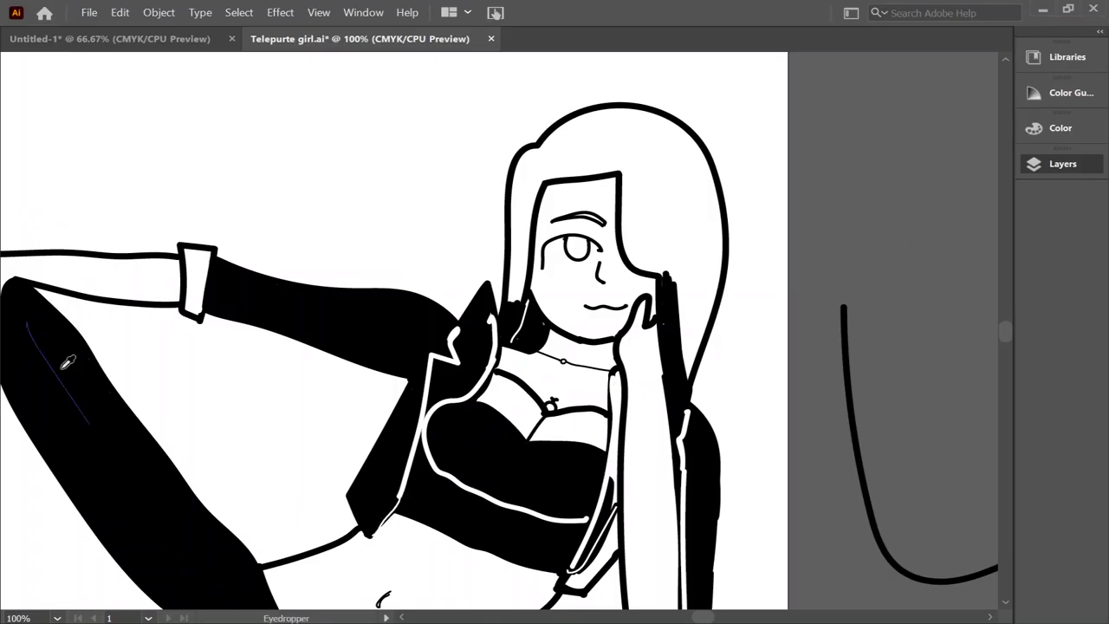
drag(578, 579, 617, 516)
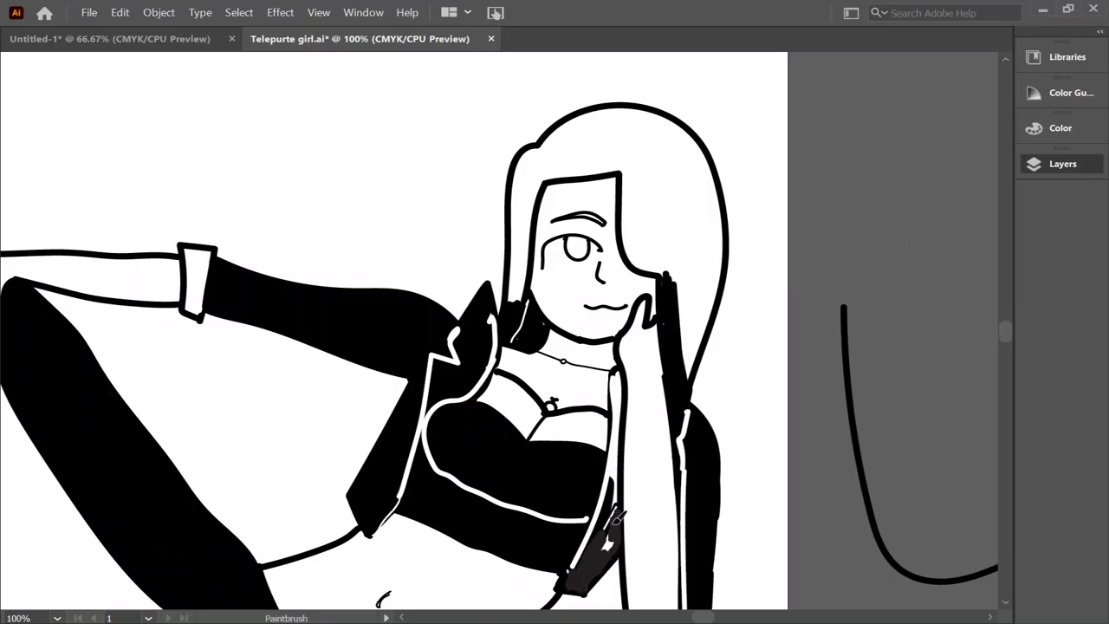
drag(622, 515, 621, 385)
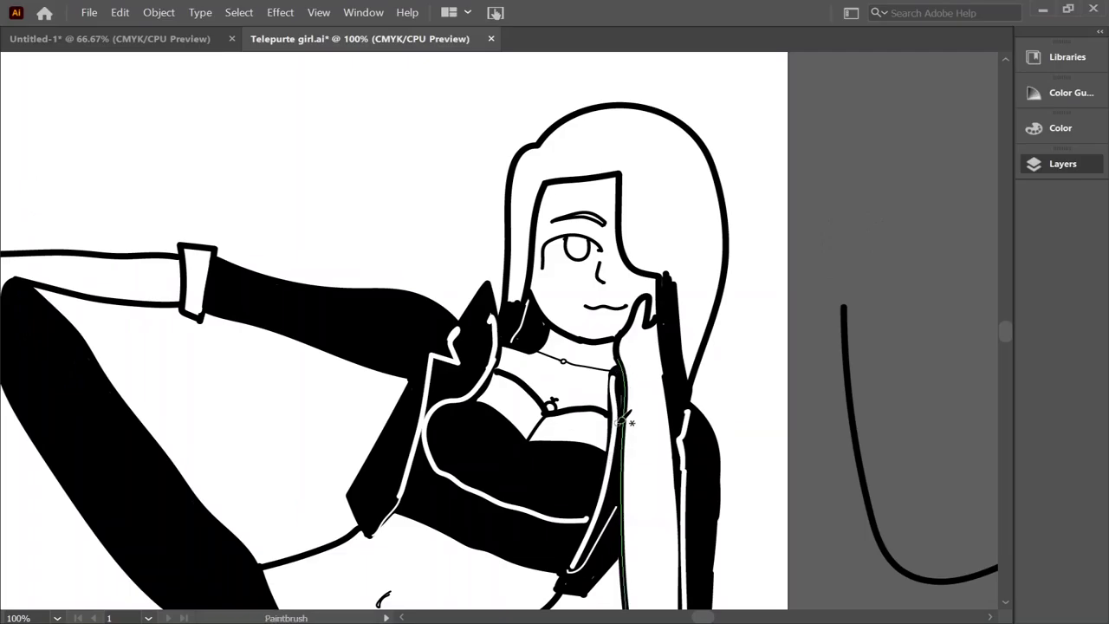
mouse_move(519, 298)
mouse_down()
mouse_move(538, 178)
mouse_move(518, 227)
mouse_move(528, 154)
mouse_move(541, 156)
mouse_up()
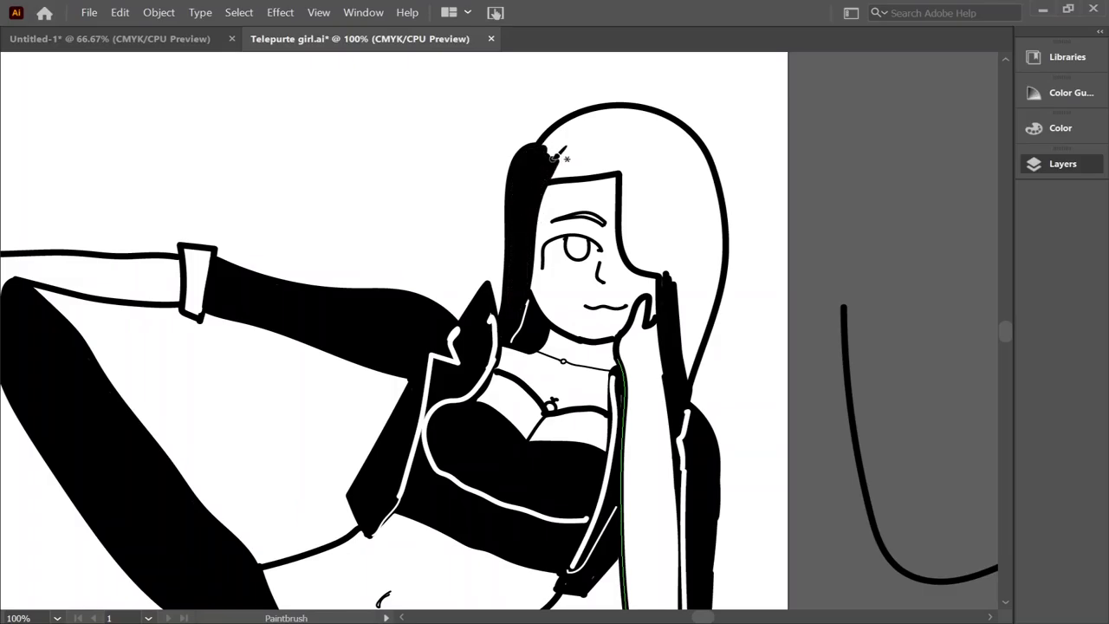
Paint the right side and top of the hair black, closing the strand gap below the hand
mouse_move(645, 212)
mouse_down()
mouse_move(669, 240)
mouse_move(658, 130)
mouse_up()
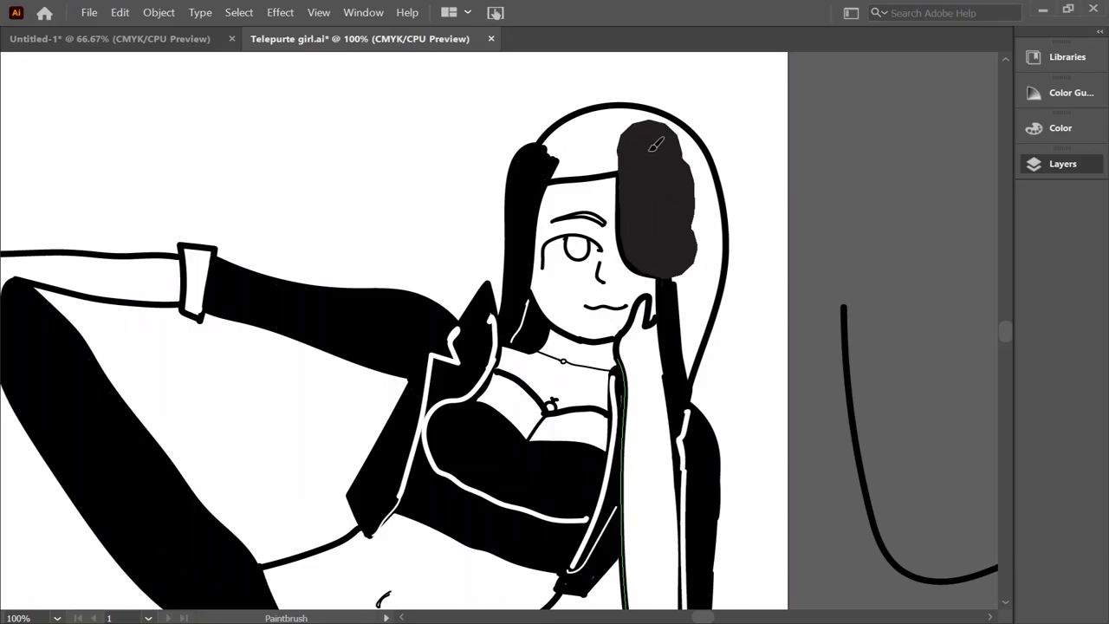
drag(663, 173, 667, 260)
mouse_move(641, 138)
mouse_down()
mouse_move(542, 165)
mouse_move(623, 126)
mouse_move(554, 148)
mouse_up()
mouse_move(624, 121)
mouse_down()
mouse_move(675, 153)
mouse_move(697, 200)
mouse_move(706, 260)
mouse_move(696, 312)
mouse_move(684, 316)
mouse_move(688, 364)
mouse_up()
drag(688, 320, 697, 372)
Fill the lower trouser leg black from under the toes to the ankle, covering white gaps
key(ctrl+minus)
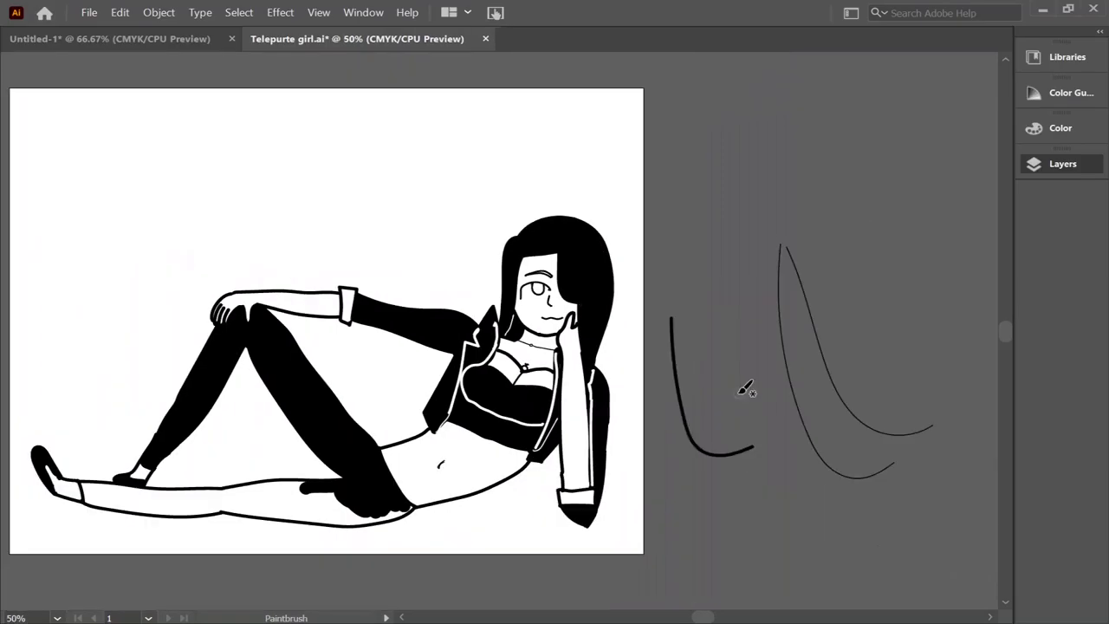
drag(702, 617, 689, 617)
scroll(723, 511, up, 3)
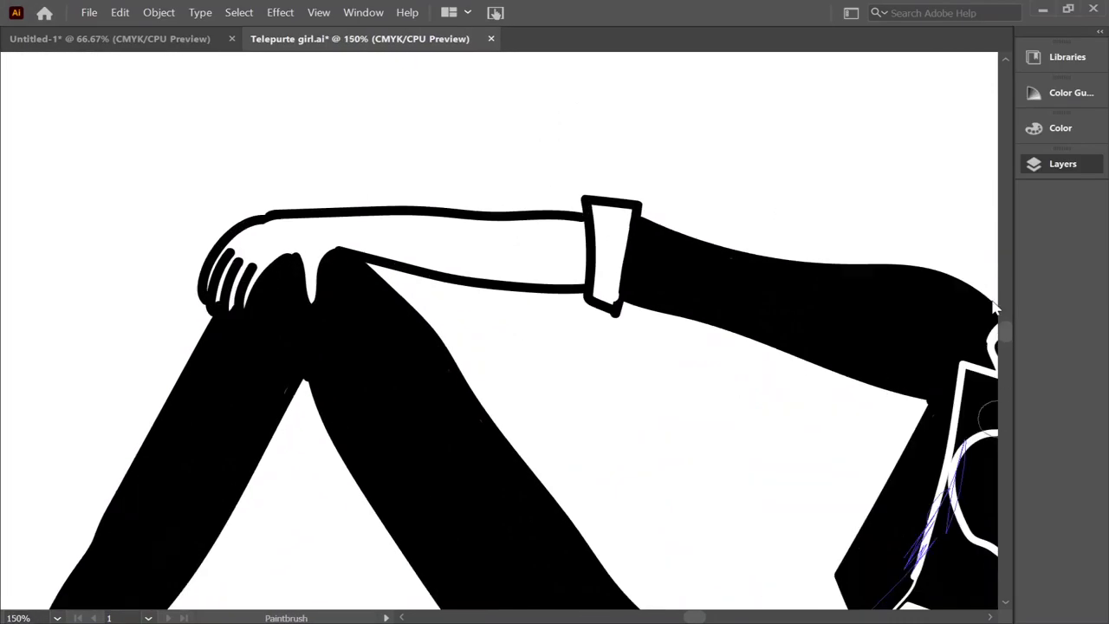
scroll(723, 433, down, 3)
scroll(780, 347, down, 2)
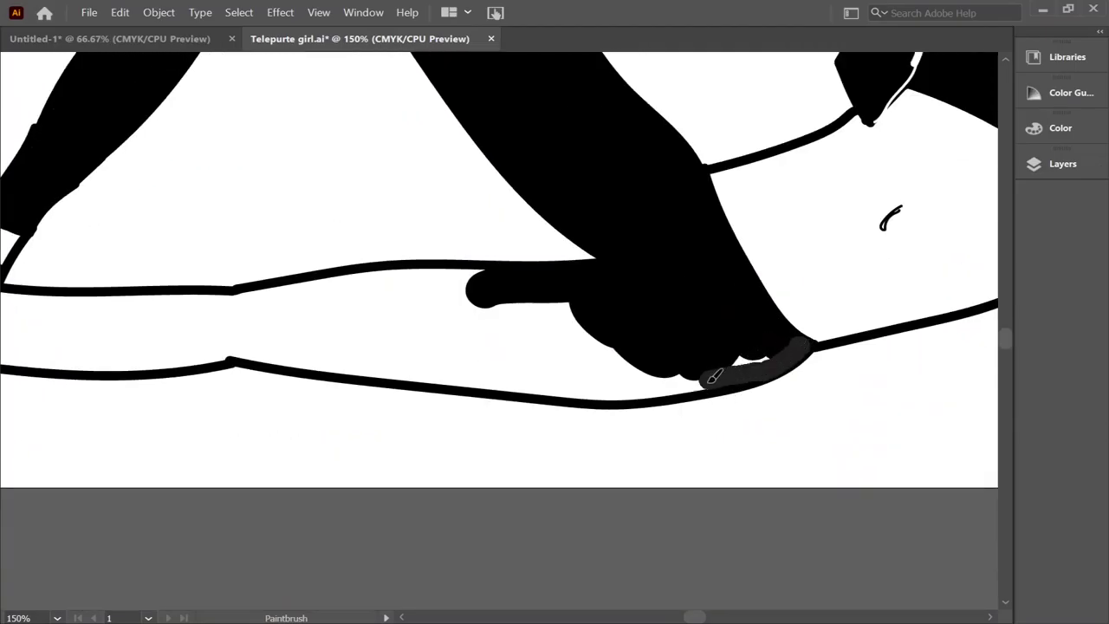
mouse_move(801, 344)
mouse_down()
mouse_move(676, 381)
mouse_move(524, 382)
mouse_move(331, 360)
mouse_up()
drag(257, 350, 398, 346)
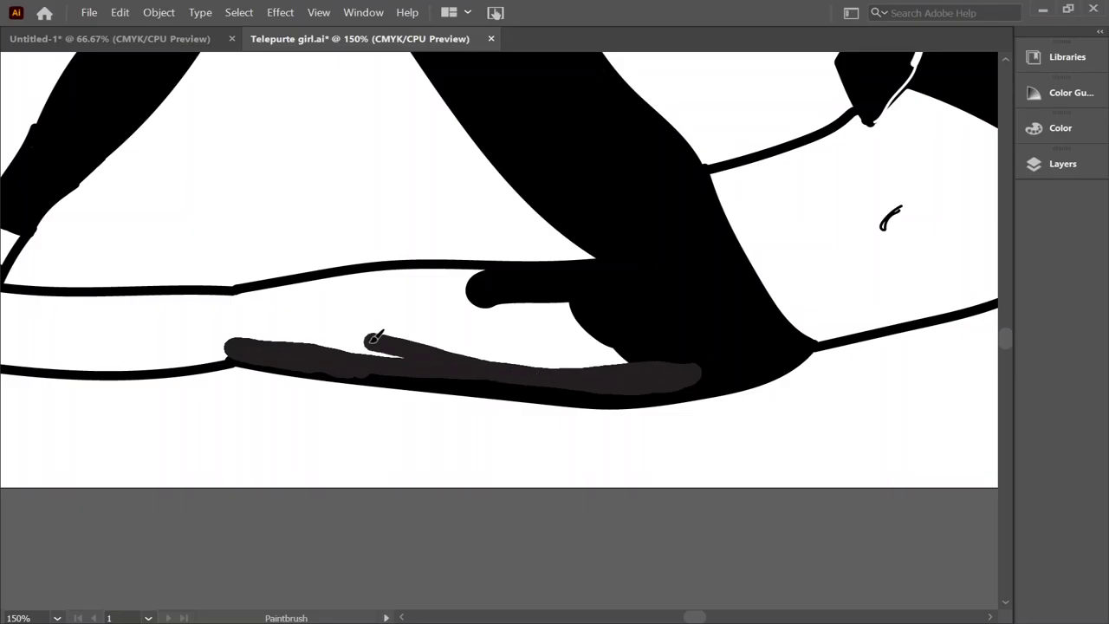
mouse_move(238, 342)
mouse_down()
mouse_move(323, 285)
mouse_move(502, 277)
mouse_move(251, 303)
mouse_up()
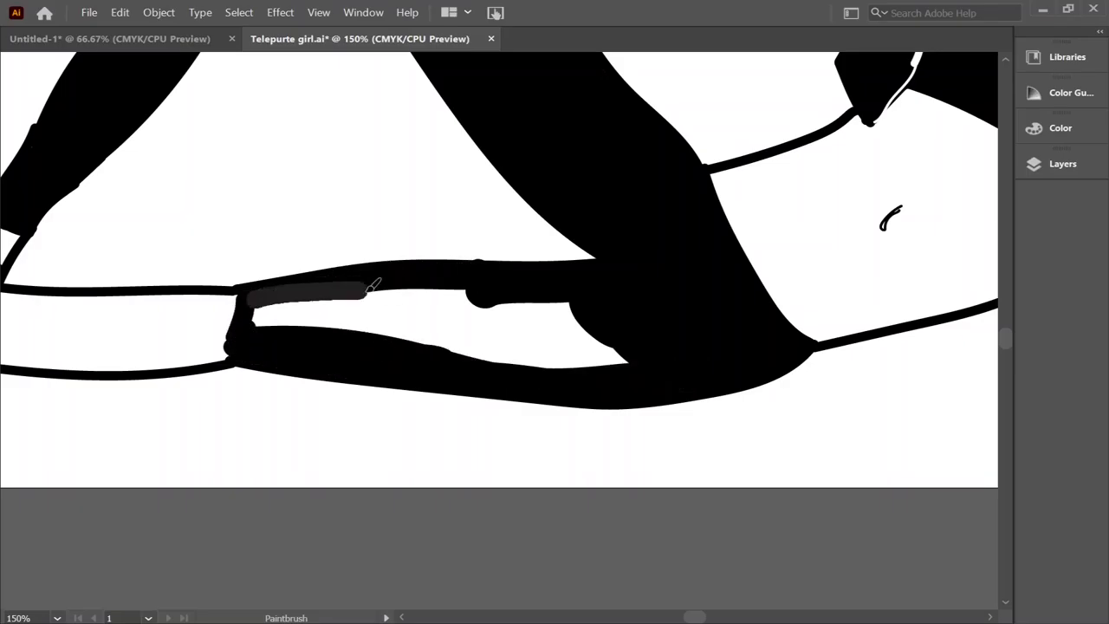
mouse_move(364, 304)
mouse_down()
mouse_move(640, 320)
mouse_move(457, 335)
mouse_move(295, 316)
mouse_move(273, 303)
mouse_move(320, 299)
mouse_up()
drag(251, 329, 313, 301)
scroll(314, 303, left, 5)
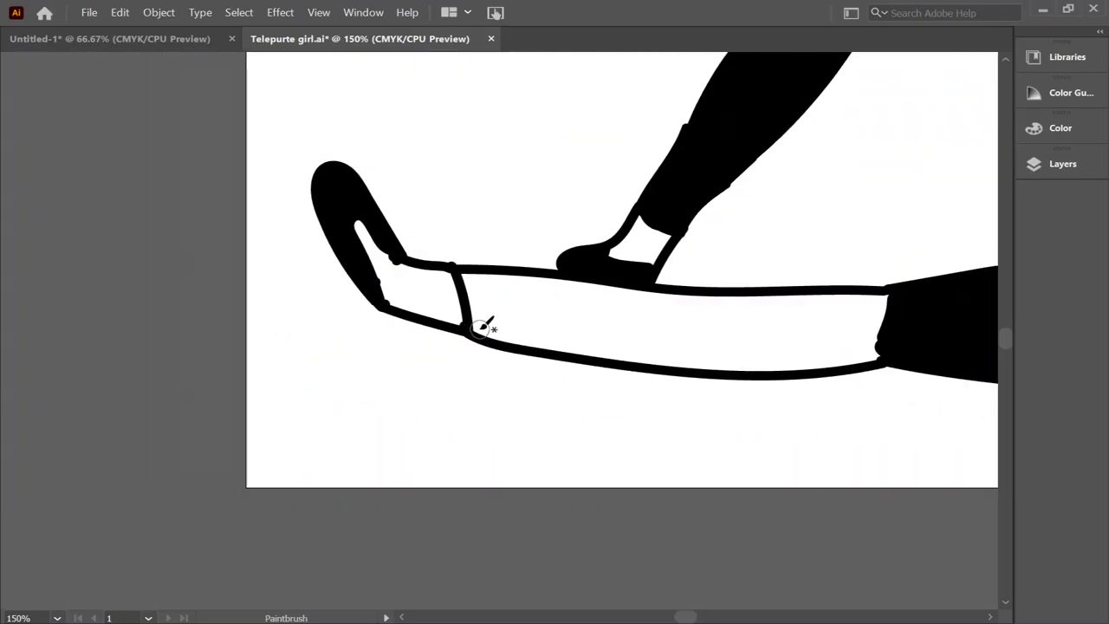
mouse_move(481, 334)
mouse_down()
mouse_move(476, 269)
mouse_move(627, 291)
mouse_move(555, 319)
mouse_move(640, 296)
mouse_move(901, 299)
mouse_move(806, 321)
mouse_move(485, 311)
mouse_move(701, 312)
mouse_up()
mouse_move(892, 351)
mouse_down()
mouse_move(502, 334)
mouse_move(623, 351)
mouse_move(883, 360)
mouse_up()
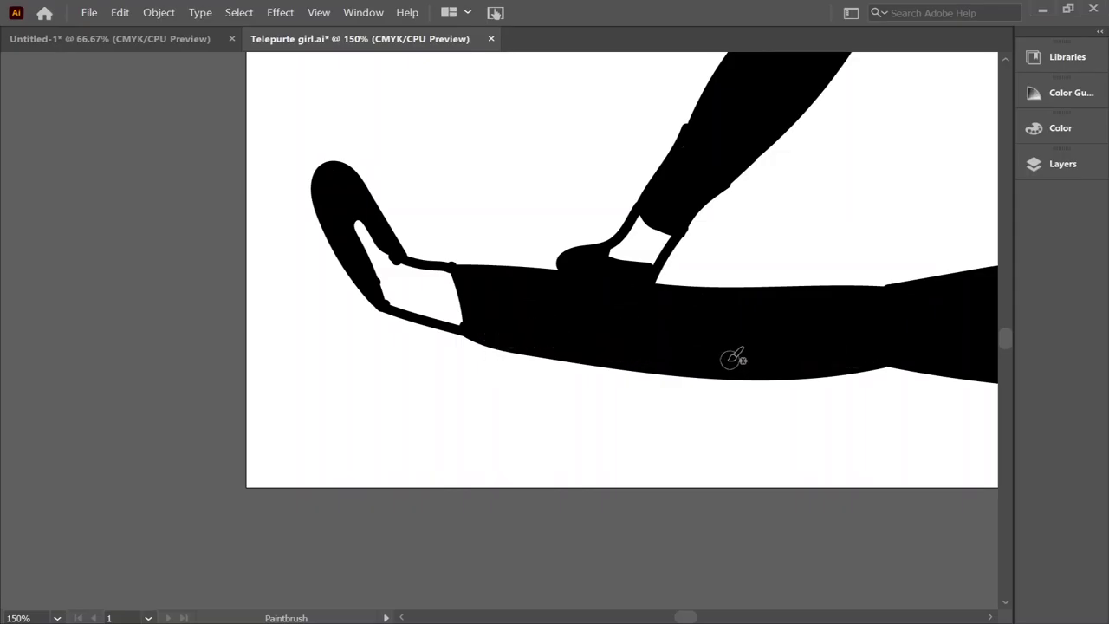
scroll(738, 353, down, 3)
scroll(737, 354, down, 2)
Try several signature scribbles between the legs and undo them
drag(693, 616, 701, 617)
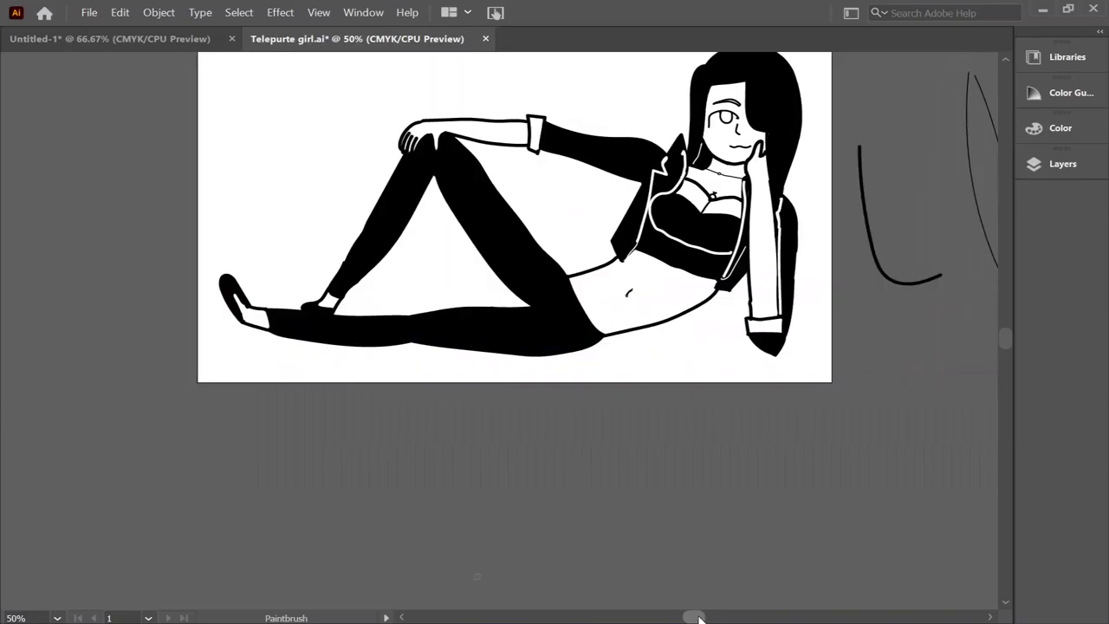
drag(1005, 259, 1004, 348)
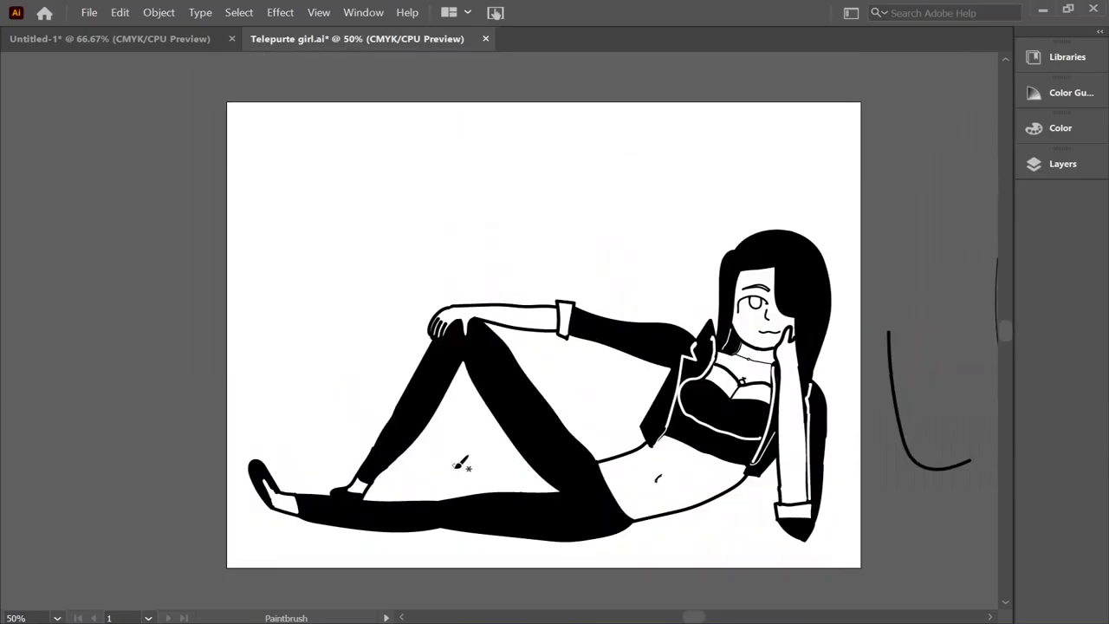
mouse_move(462, 465)
mouse_down()
mouse_move(485, 433)
mouse_move(511, 468)
mouse_up()
key(ctrl+z)
mouse_move(442, 472)
mouse_down()
mouse_move(500, 453)
mouse_move(472, 424)
mouse_move(501, 453)
mouse_up()
key(ctrl+z)
key(ctrl+z)
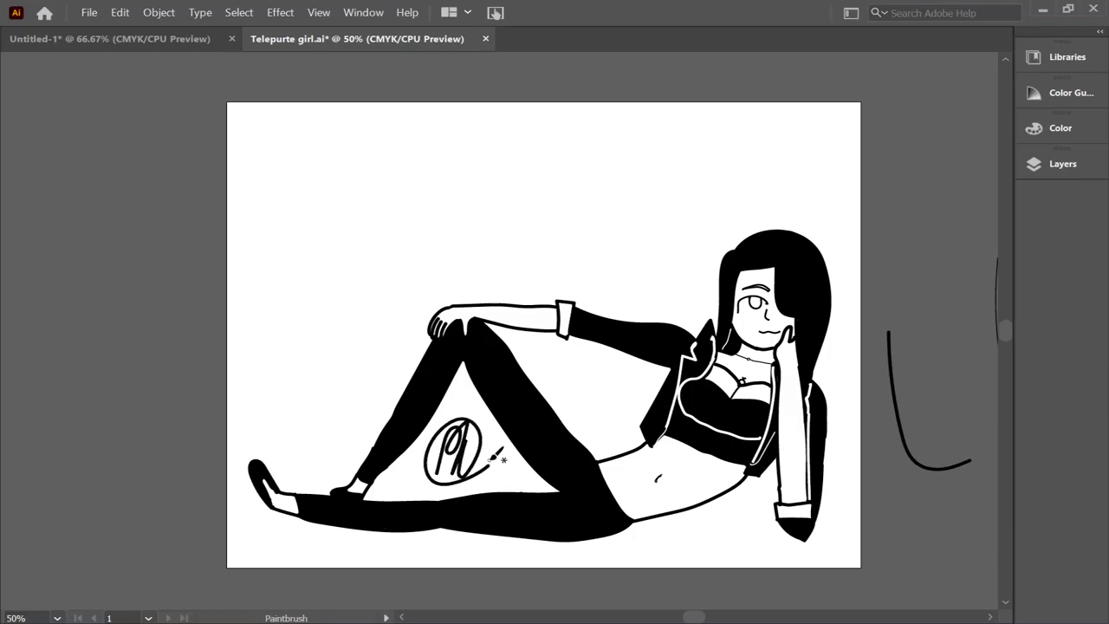
key(ctrl+z)
Draw a small p signature inside a circle and save the file
mouse_move(438, 468)
mouse_down()
mouse_move(494, 428)
mouse_move(474, 439)
mouse_move(463, 428)
mouse_move(492, 443)
mouse_up()
key(ctrl+z)
key(ctrl+z)
key(ctrl+z)
key(ctrl+z)
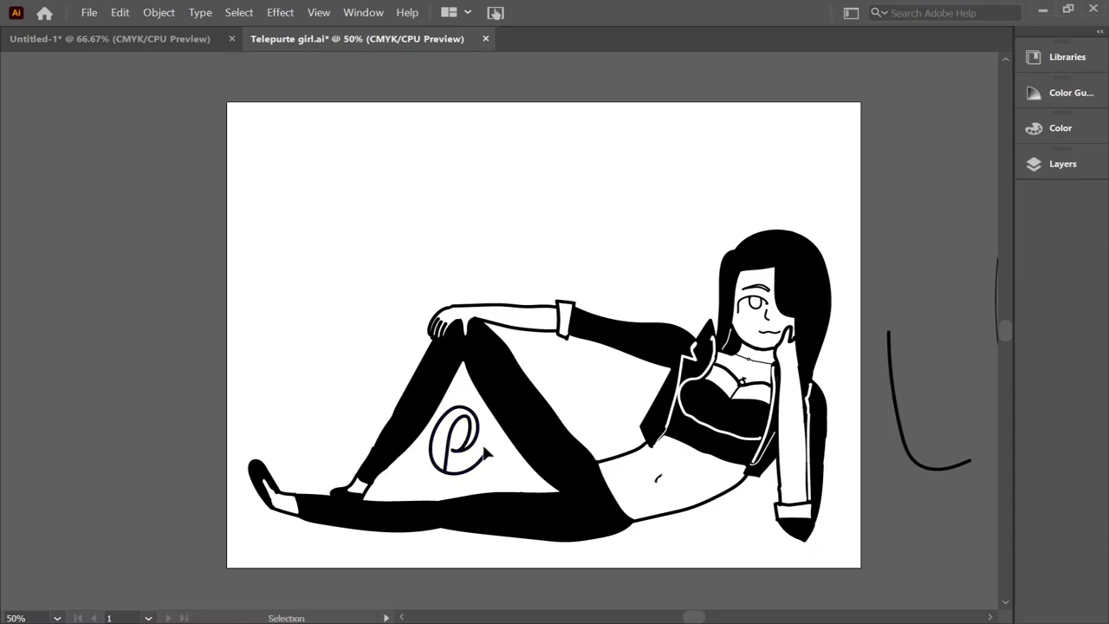
key(ctrl+z)
mouse_move(450, 472)
mouse_down()
mouse_move(467, 429)
mouse_move(423, 463)
mouse_up()
mouse_move(451, 428)
mouse_down()
mouse_move(467, 473)
mouse_move(424, 468)
mouse_up()
key(ctrl+s)
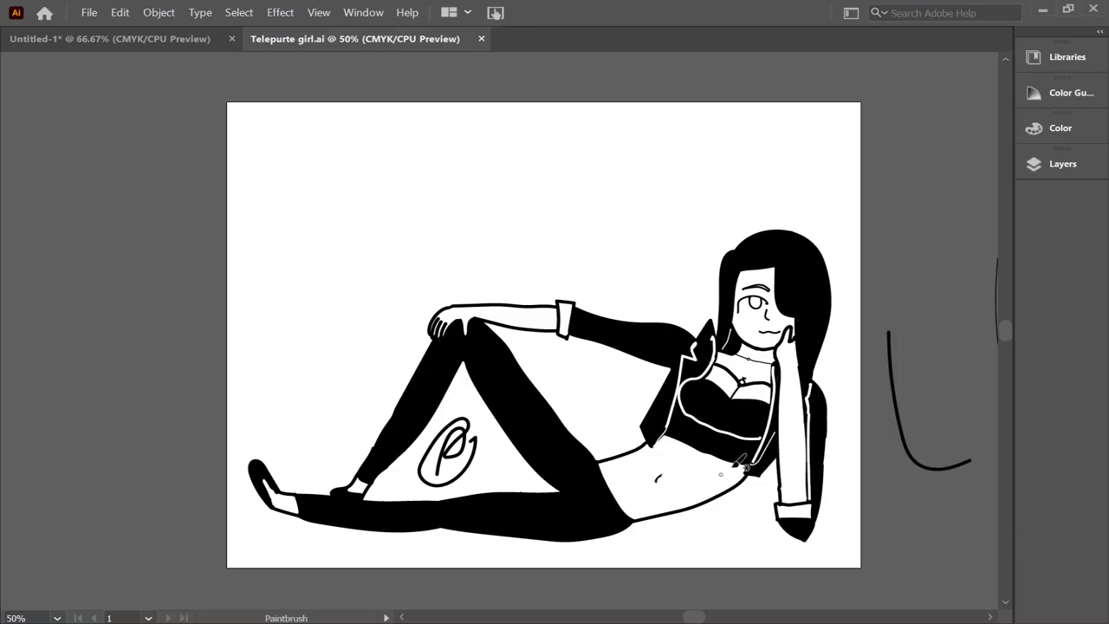
scroll(740, 463, down, 3)
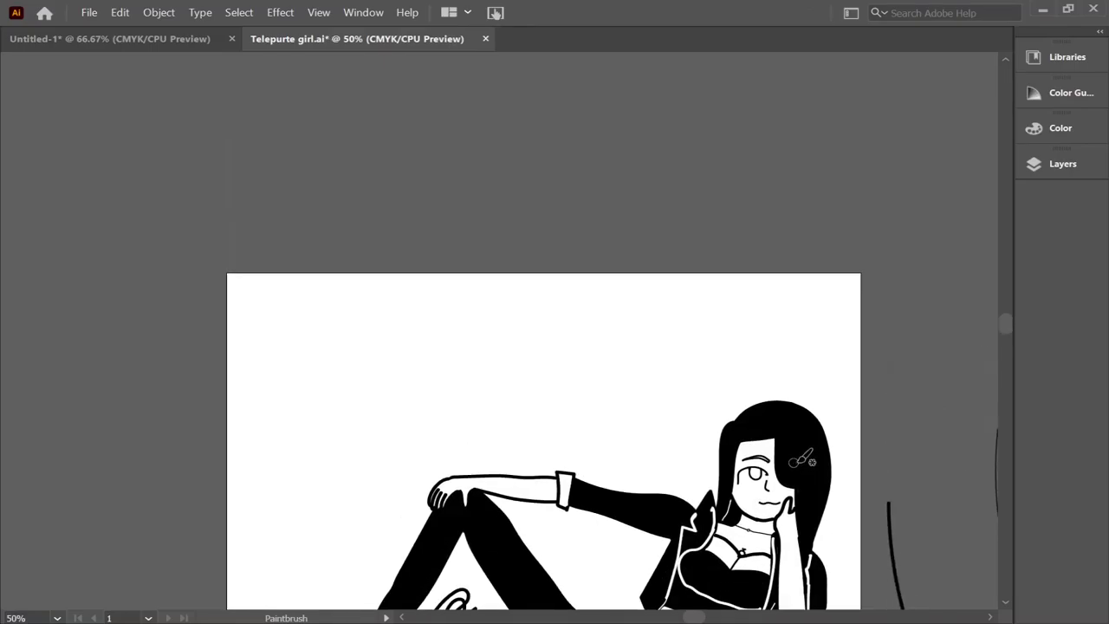
scroll(800, 467, up, 4)
scroll(799, 501, down, 3)
scroll(799, 500, right, 4)
scroll(607, 347, up, 5)
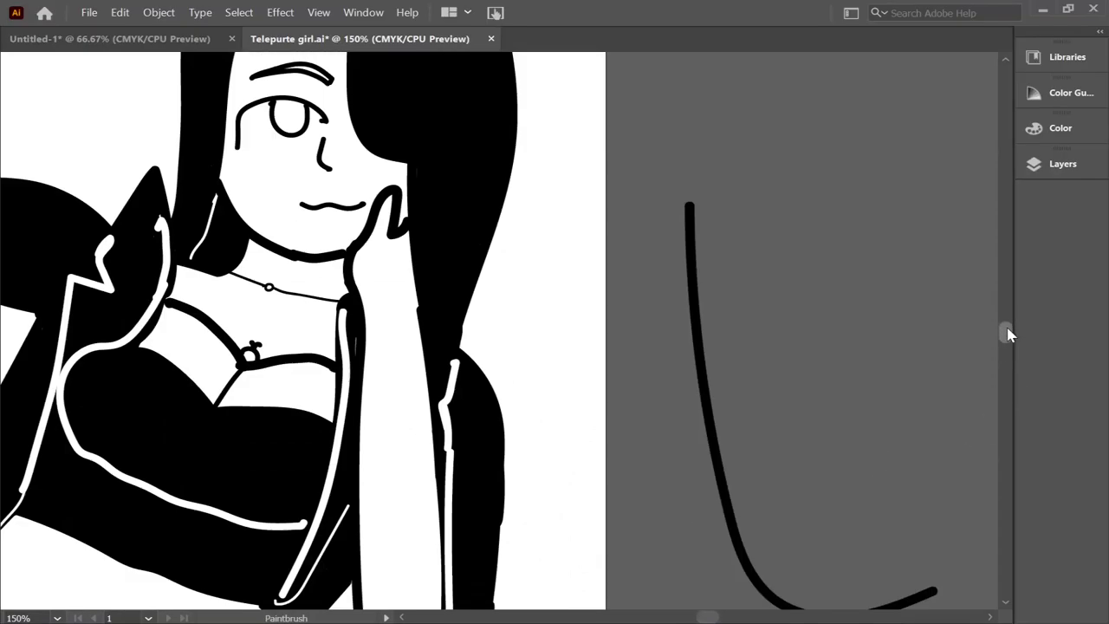
scroll(373, 251, left, 3)
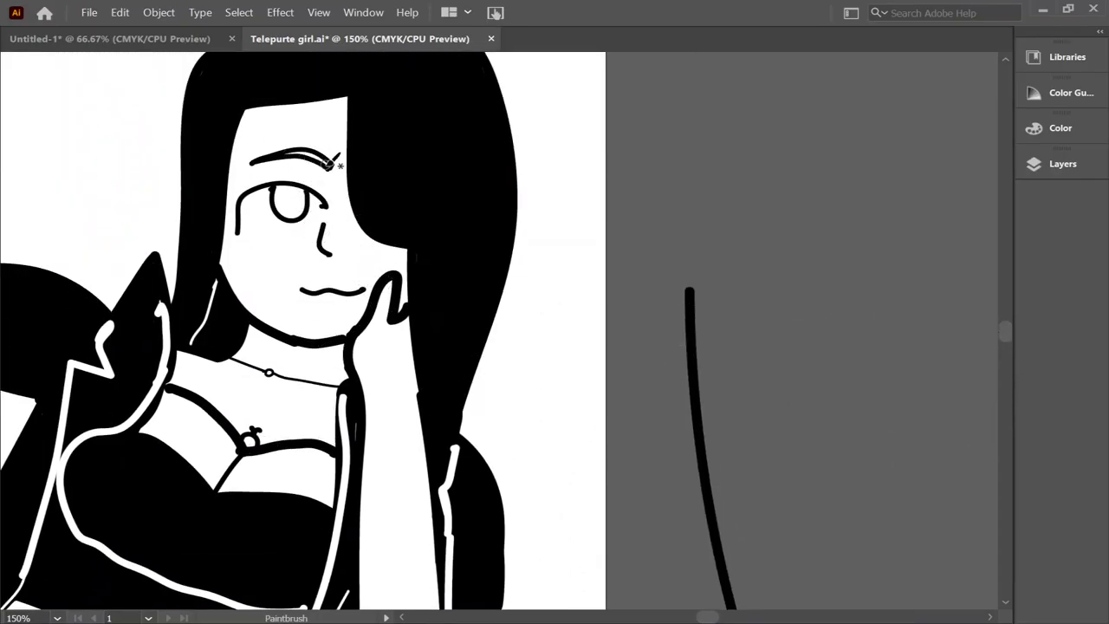
scroll(333, 163, up, 5)
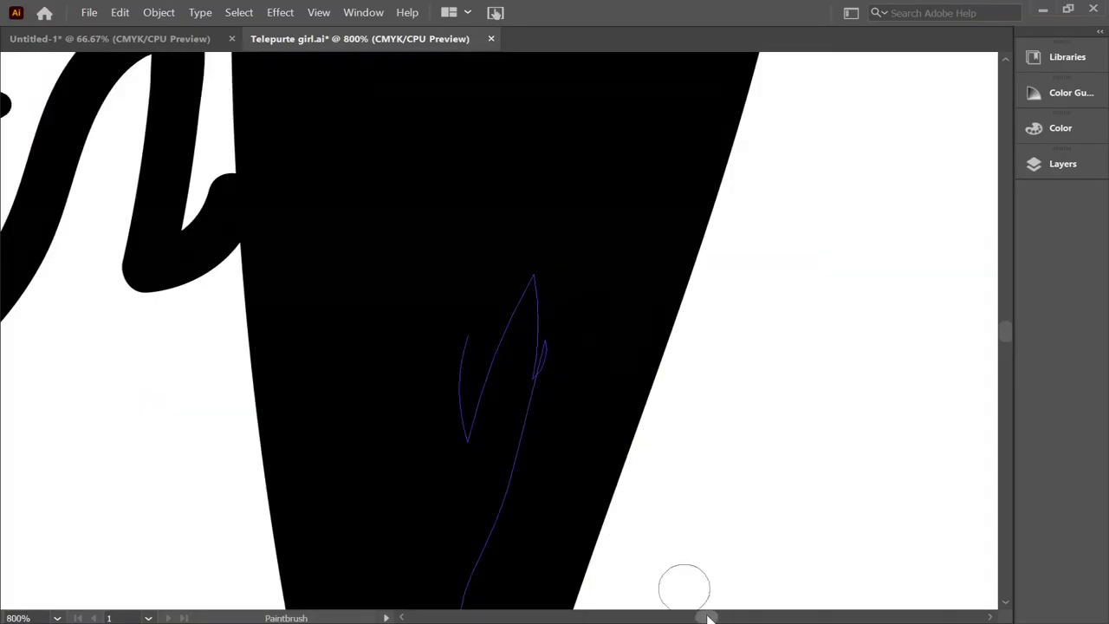
drag(571, 617, 702, 617)
scroll(702, 618, left, 4)
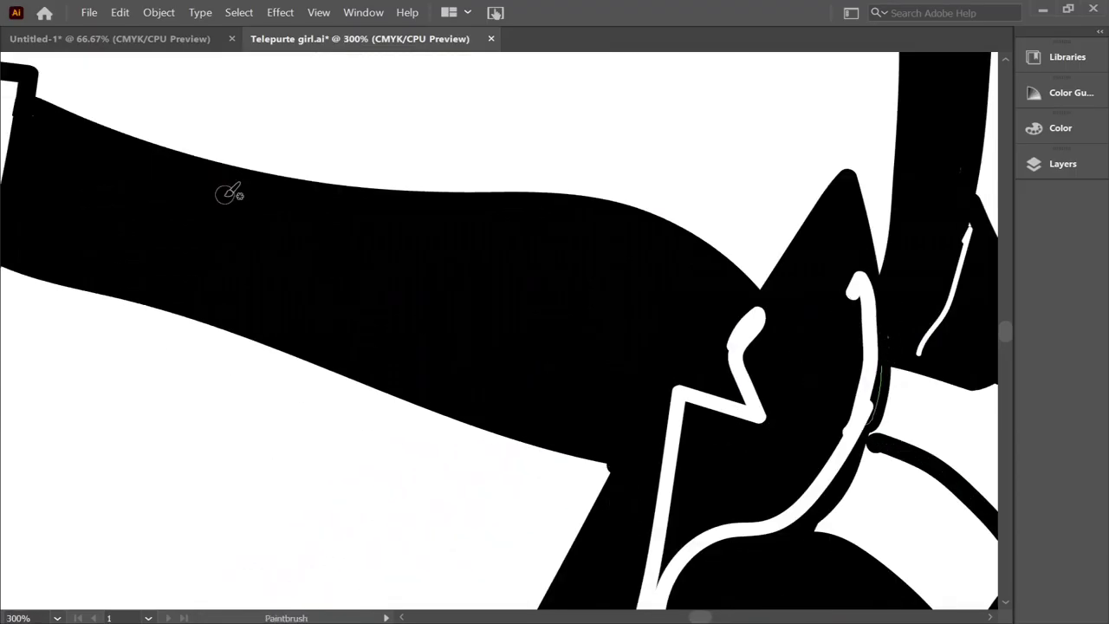
scroll(236, 191, down, 5)
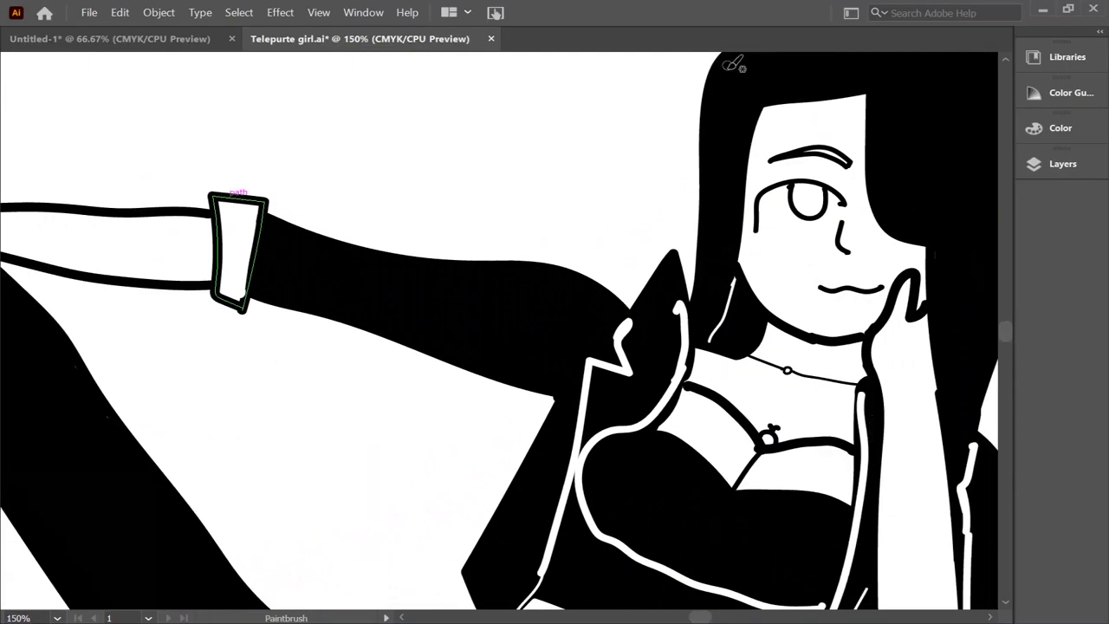
Centre the face and fill the iris black around a white highlight
drag(787, 260, 541, 404)
scroll(541, 403, up, 4)
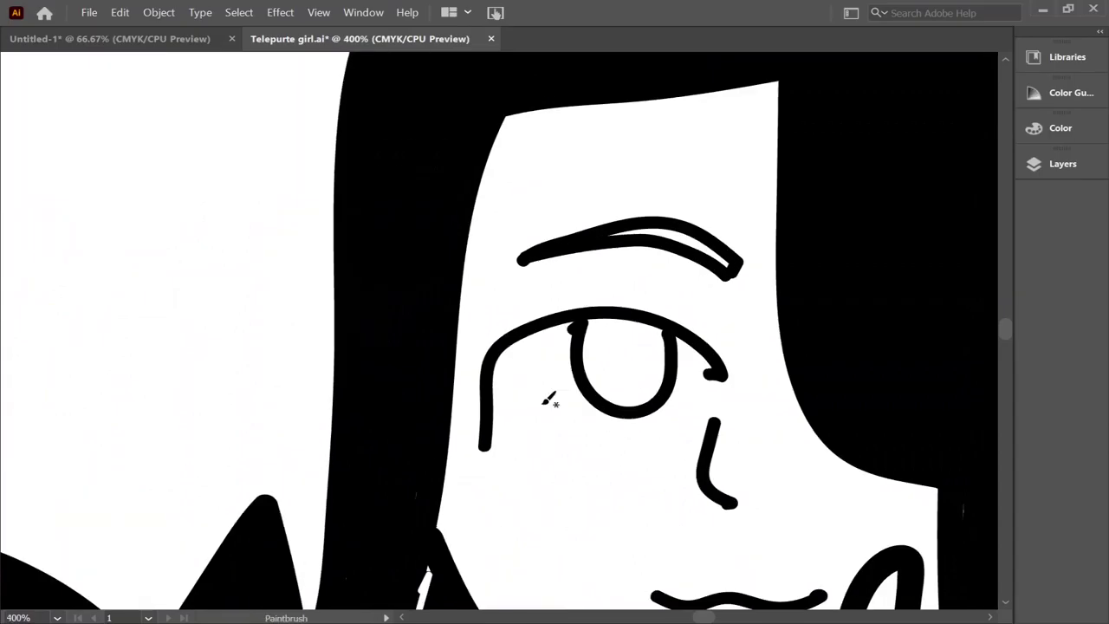
mouse_move(666, 352)
mouse_down()
mouse_move(684, 347)
mouse_move(736, 415)
mouse_up()
mouse_move(658, 311)
mouse_down()
mouse_move(648, 379)
mouse_move(710, 433)
mouse_up()
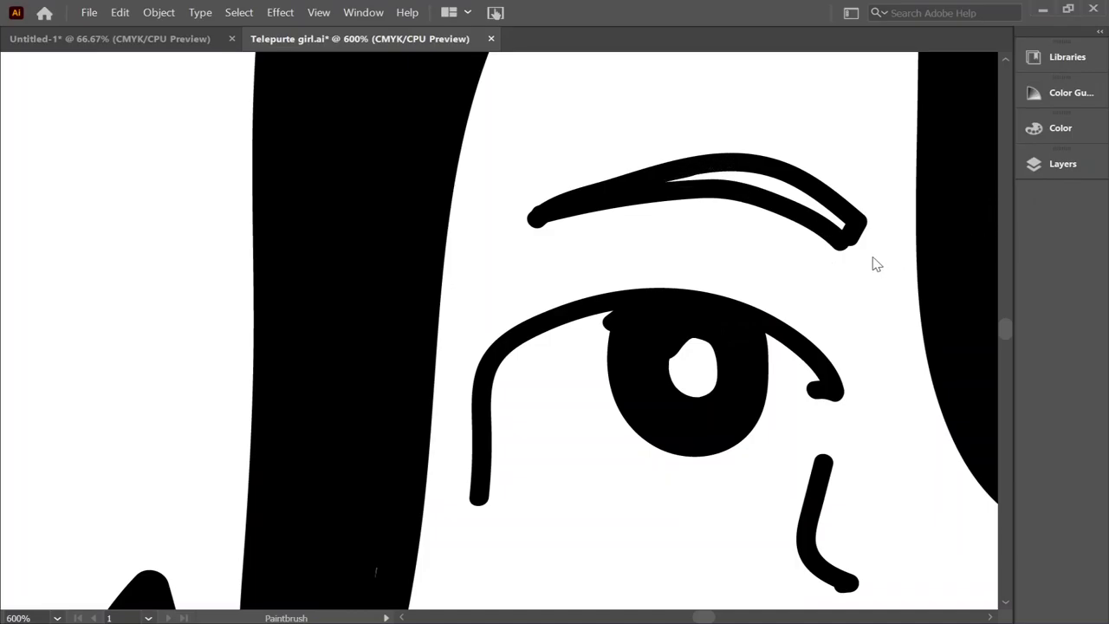
Fill the eyebrow gap black and tidy the eyelid notch and highlight
mouse_move(669, 177)
mouse_down()
mouse_move(737, 180)
mouse_move(844, 221)
mouse_up()
mouse_move(718, 182)
mouse_down()
mouse_move(831, 212)
mouse_move(771, 177)
mouse_up()
mouse_move(616, 320)
mouse_down()
mouse_move(610, 342)
mouse_move(685, 399)
mouse_up()
Zoom out to fit the whole artboard and save the illustration with Ctrl+S
key(v)
key(ctrl+0)
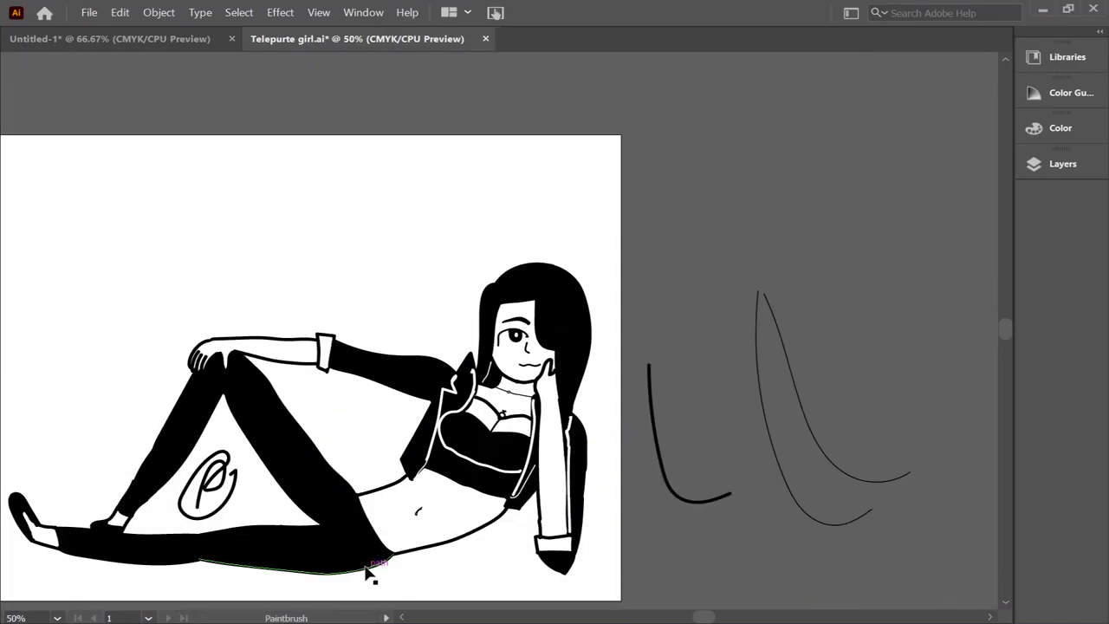
key(ctrl+minus)
key(ctrl+s)
key(b)
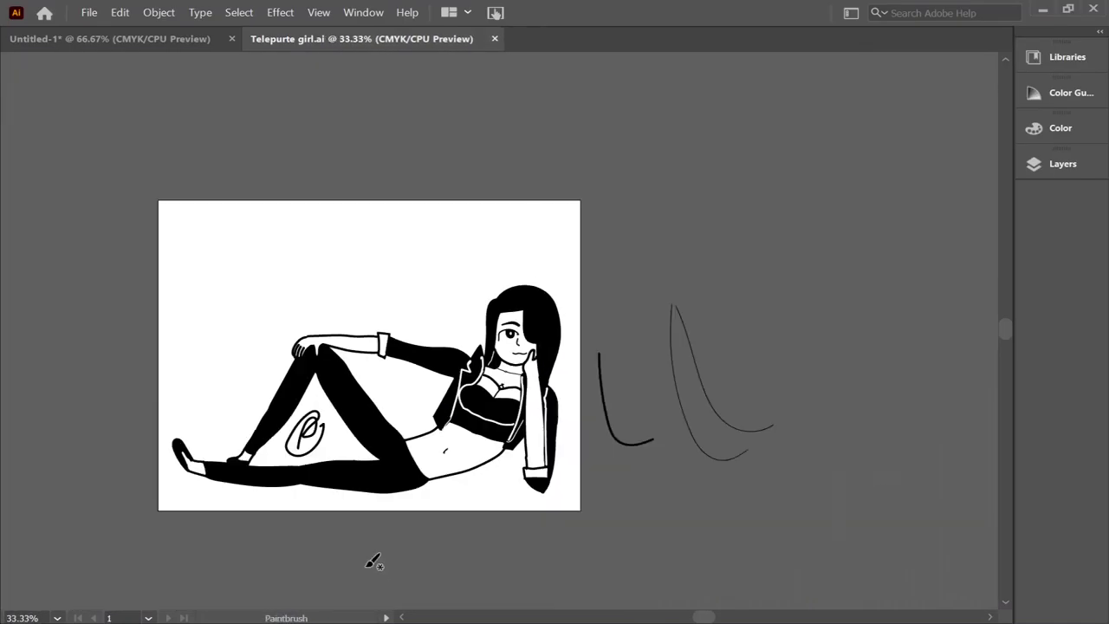